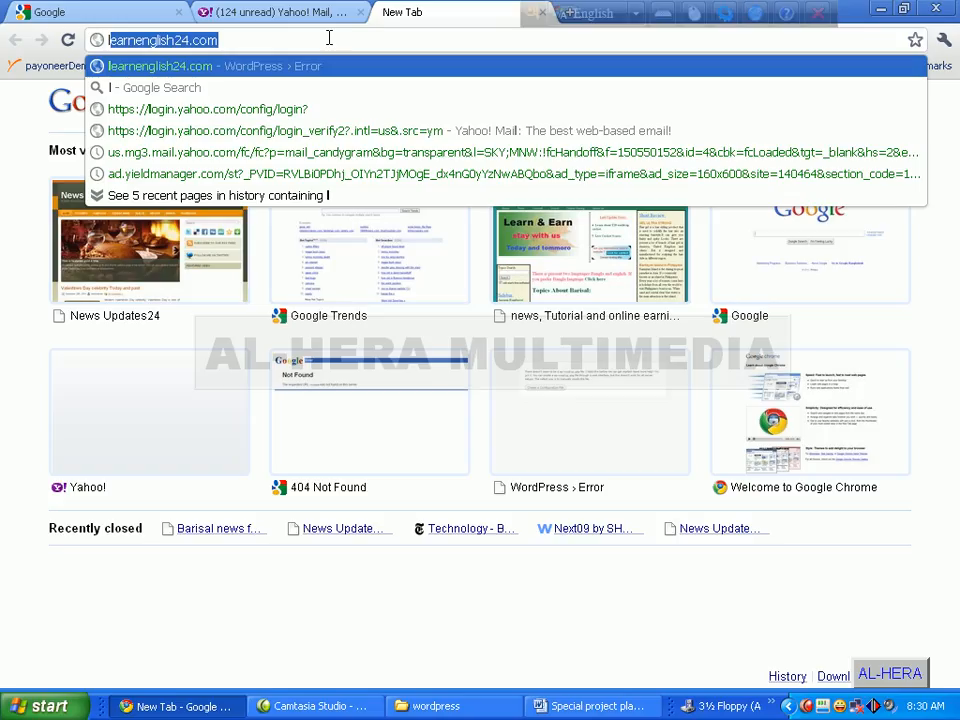
Step: Load learnenglish24.com and start creating a WordPress configuration file for the missing wp-config.php
key(Return)
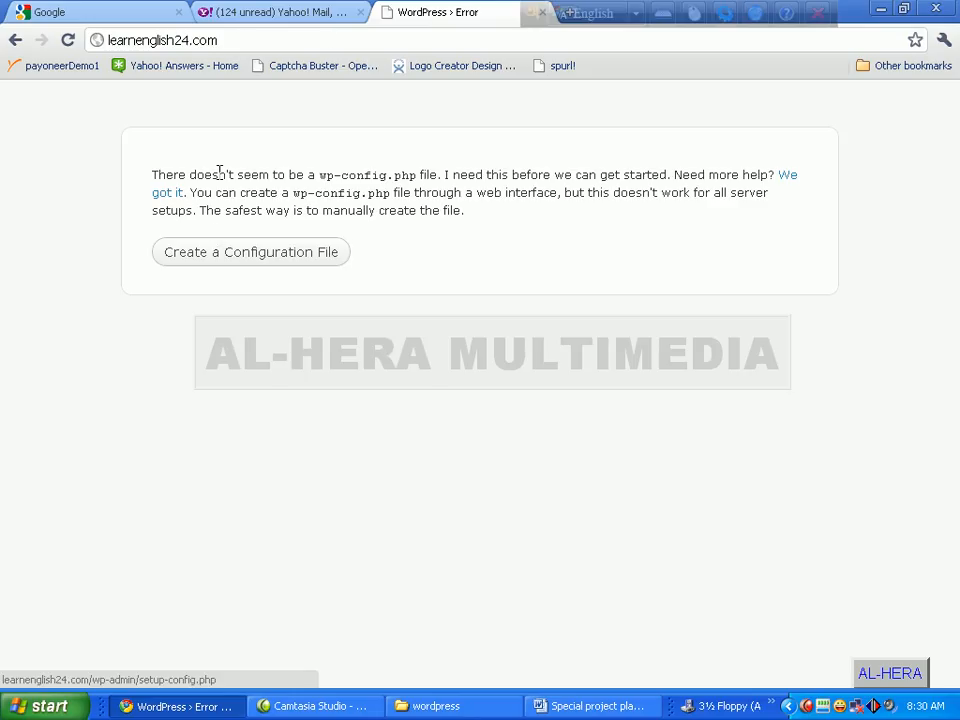
drag(163, 174, 422, 172)
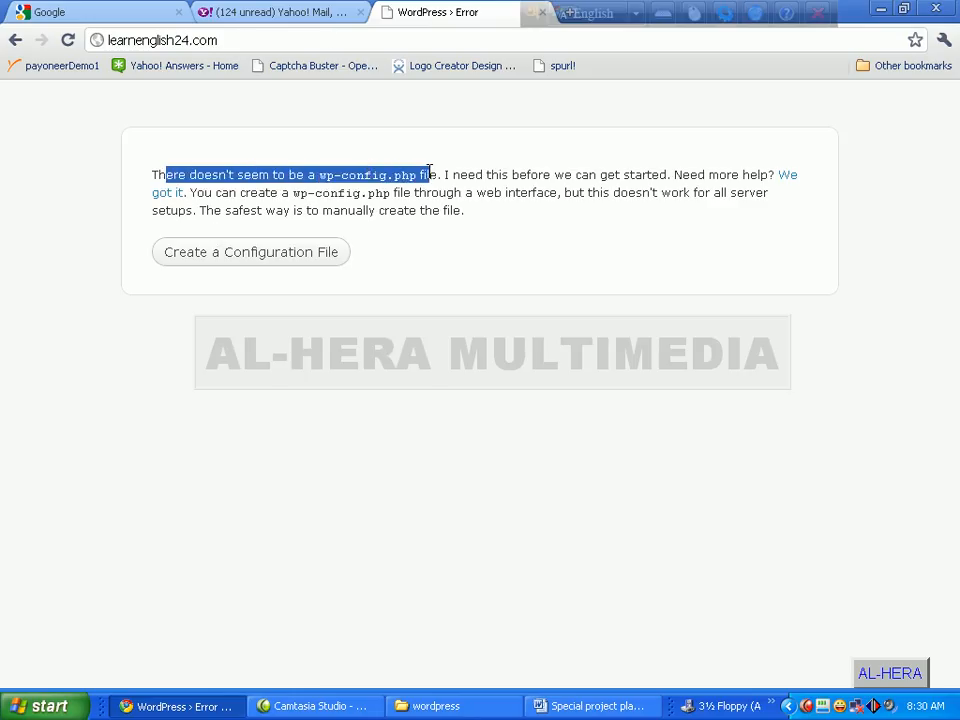
click(450, 171)
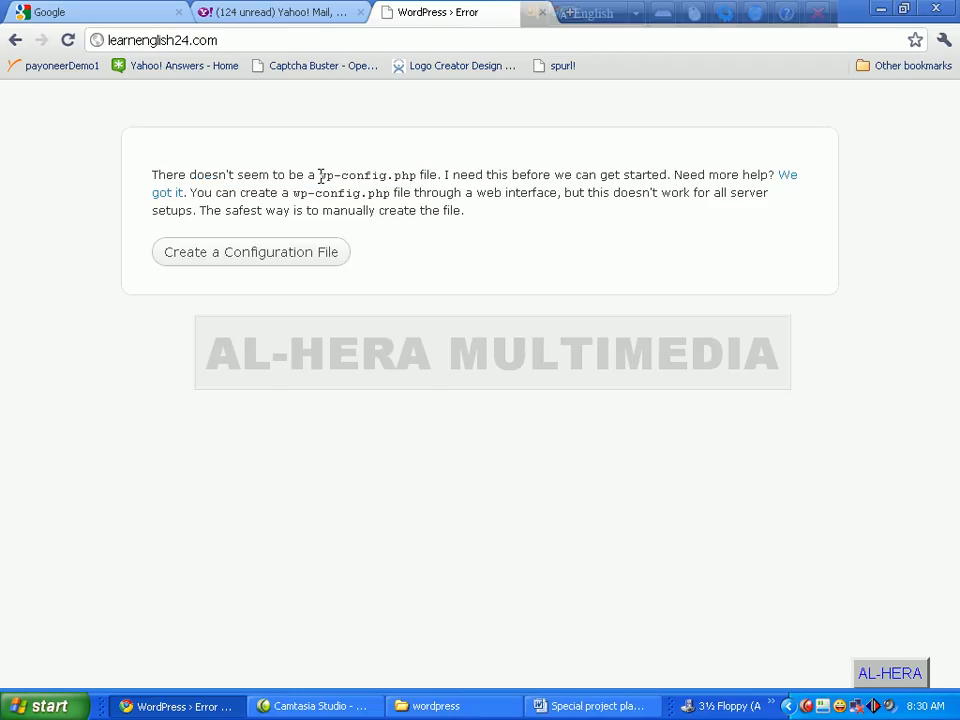
drag(319, 175, 409, 176)
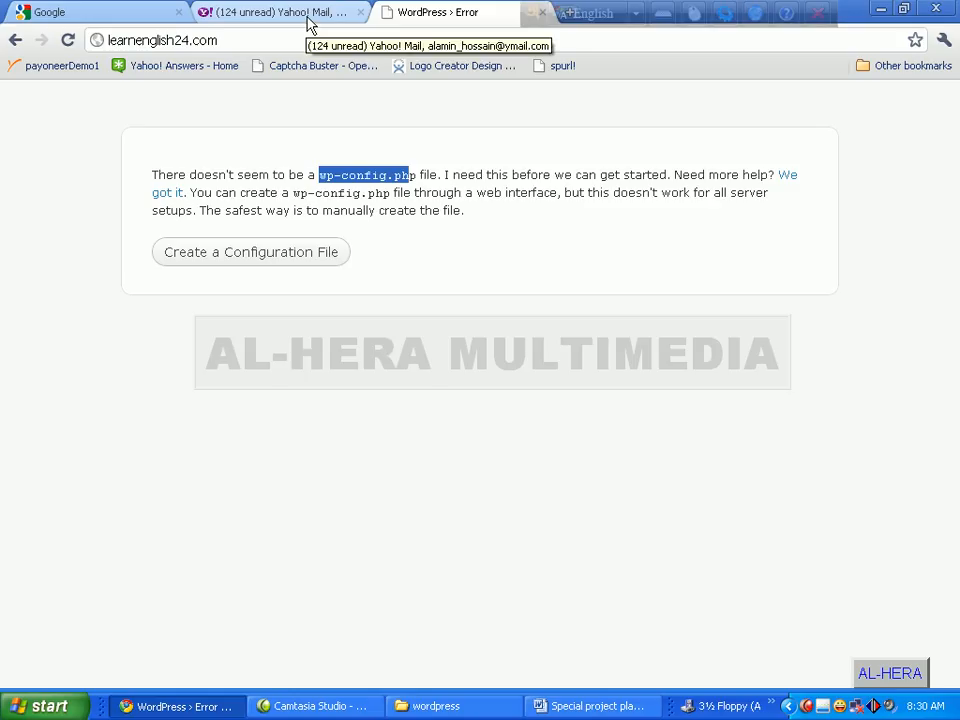
click(258, 256)
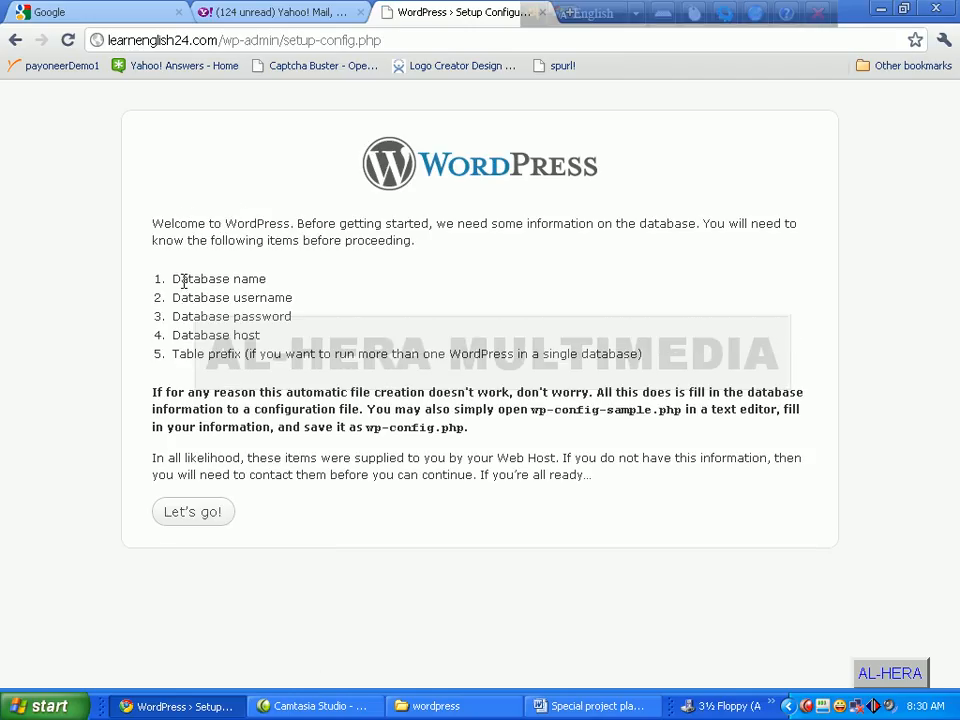
Step: Review the required database items and proceed to the WordPress database connection form, with the Database Name entry active
drag(181, 279, 267, 280)
drag(193, 297, 274, 297)
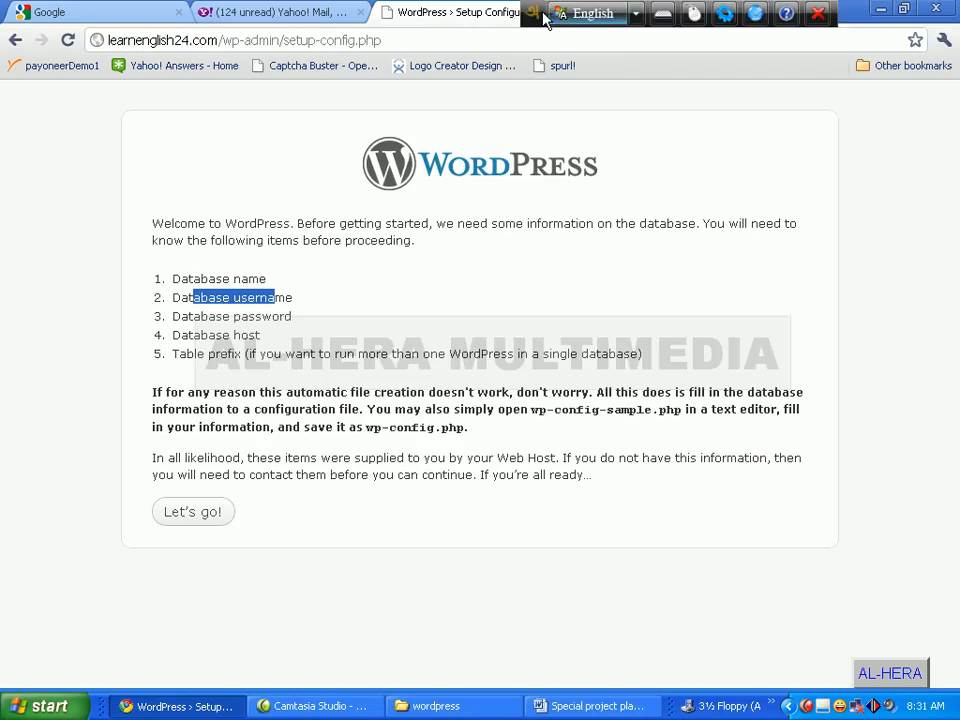
drag(534, 14, 530, 49)
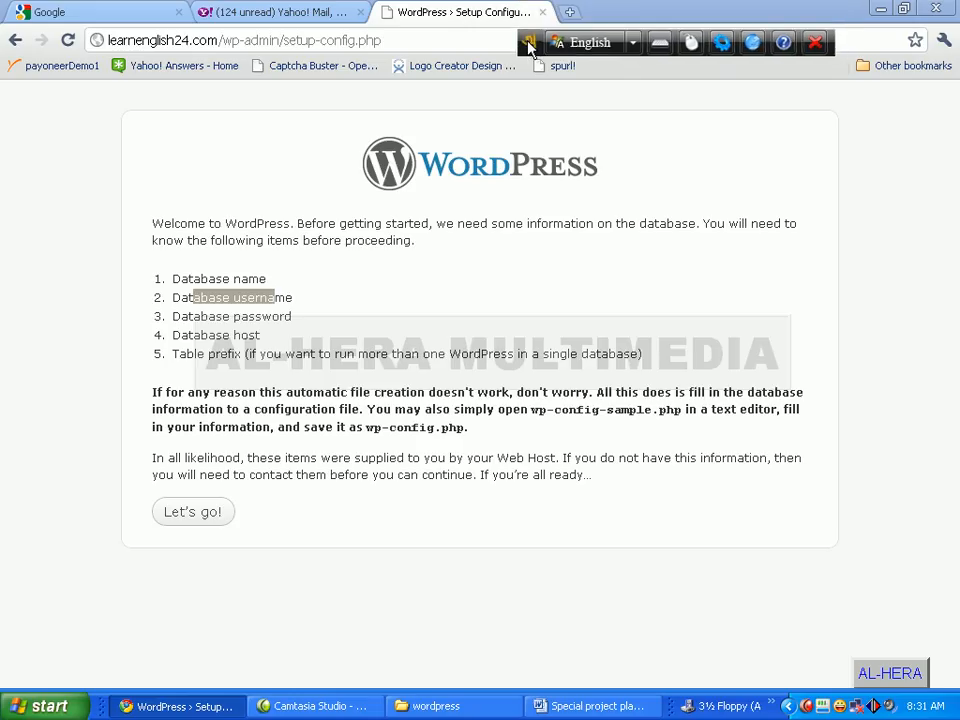
click(198, 521)
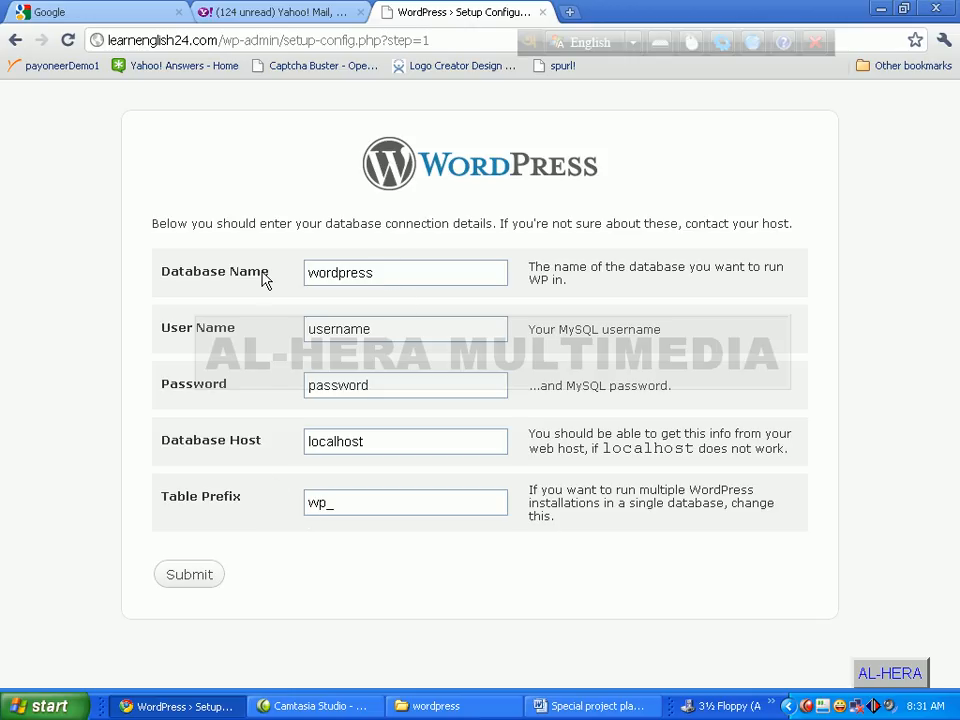
click(379, 272)
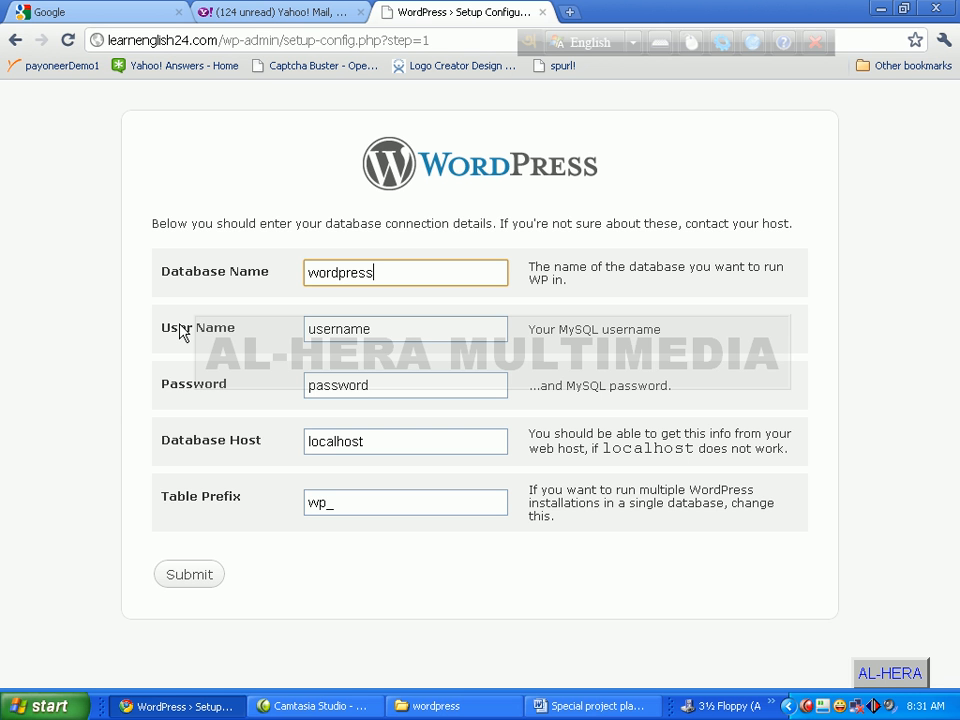
Step: Load learnenglish24.com/cpanel in a new browser tab
click(572, 15)
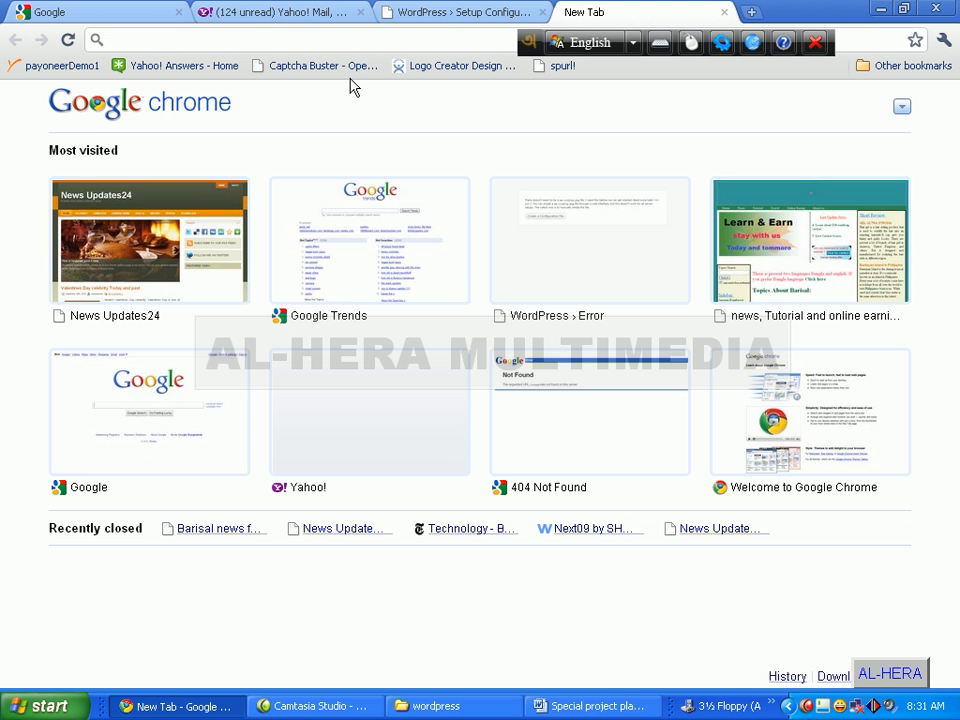
text(l)
key(End)
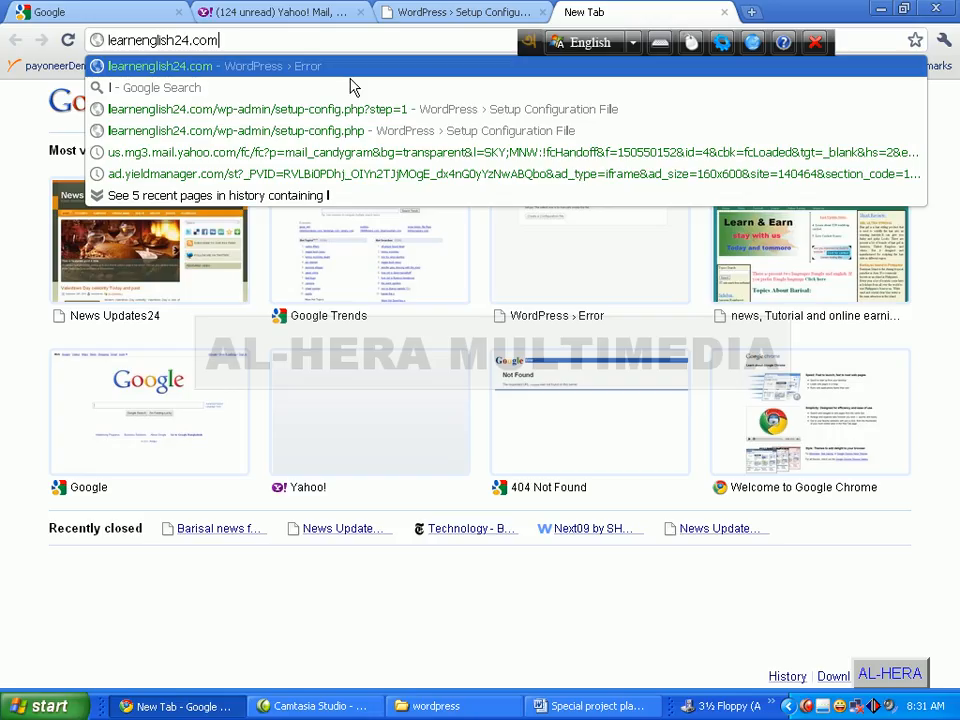
text(/cpam)
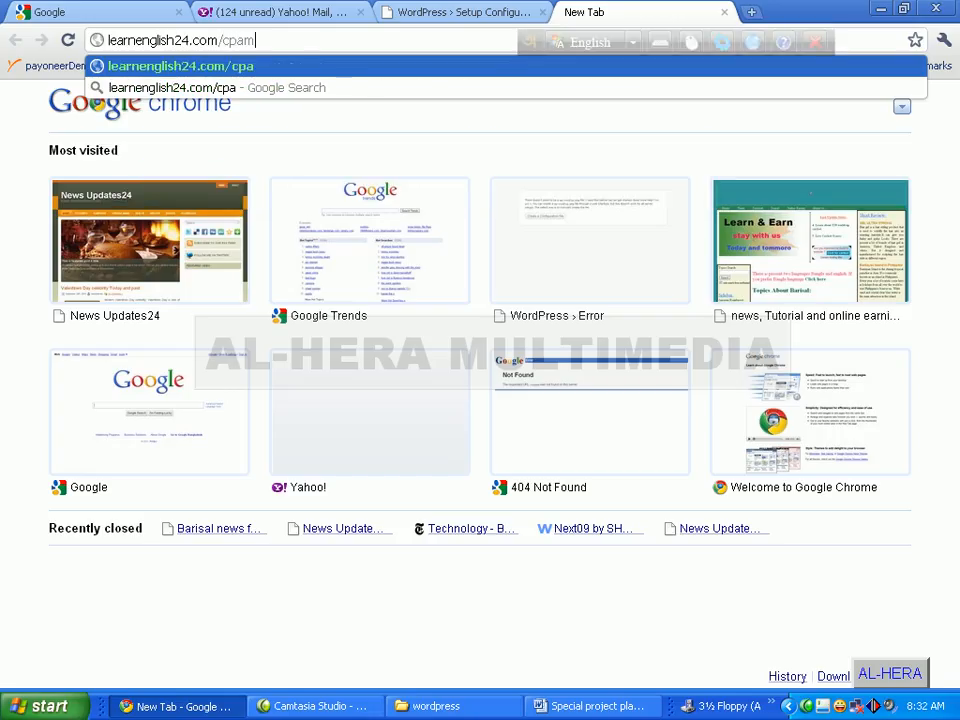
key(BackSpace)
text(nel)
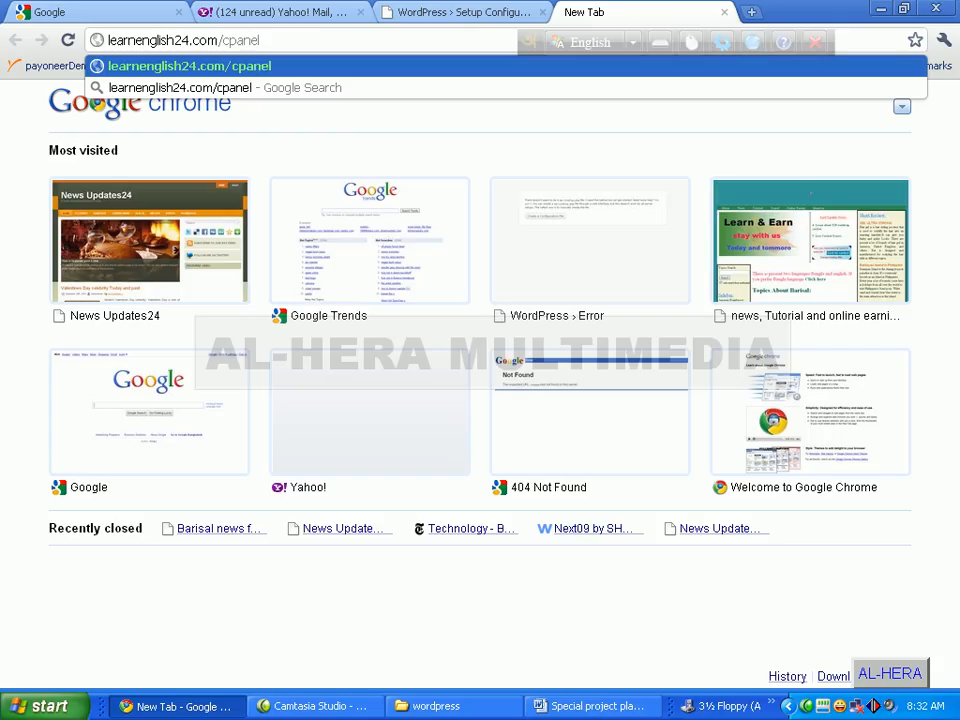
key(Return)
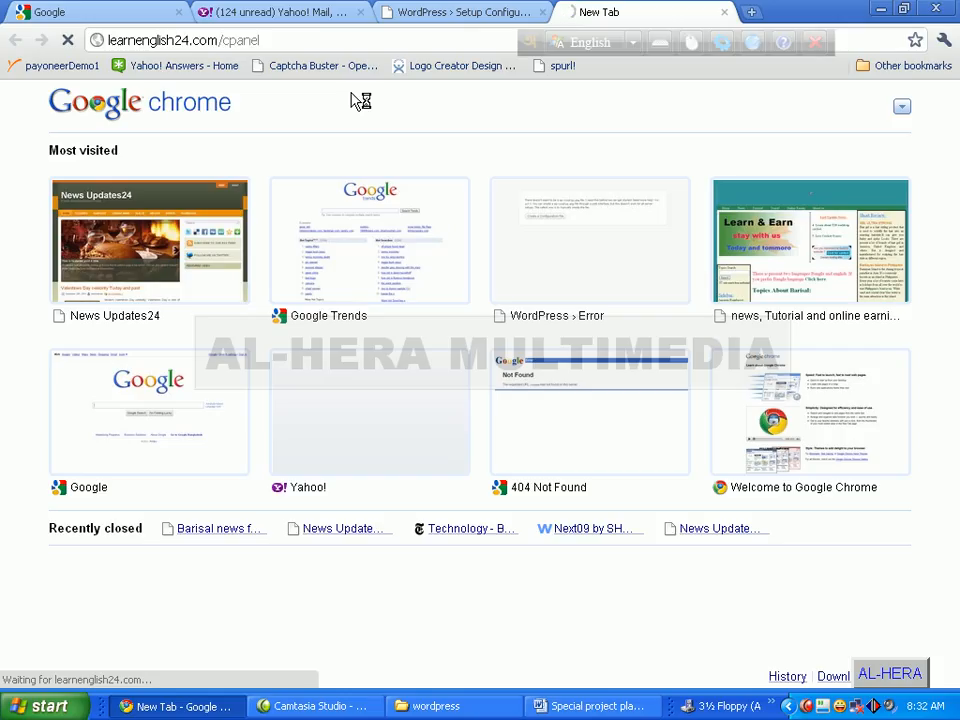
click(342, 38)
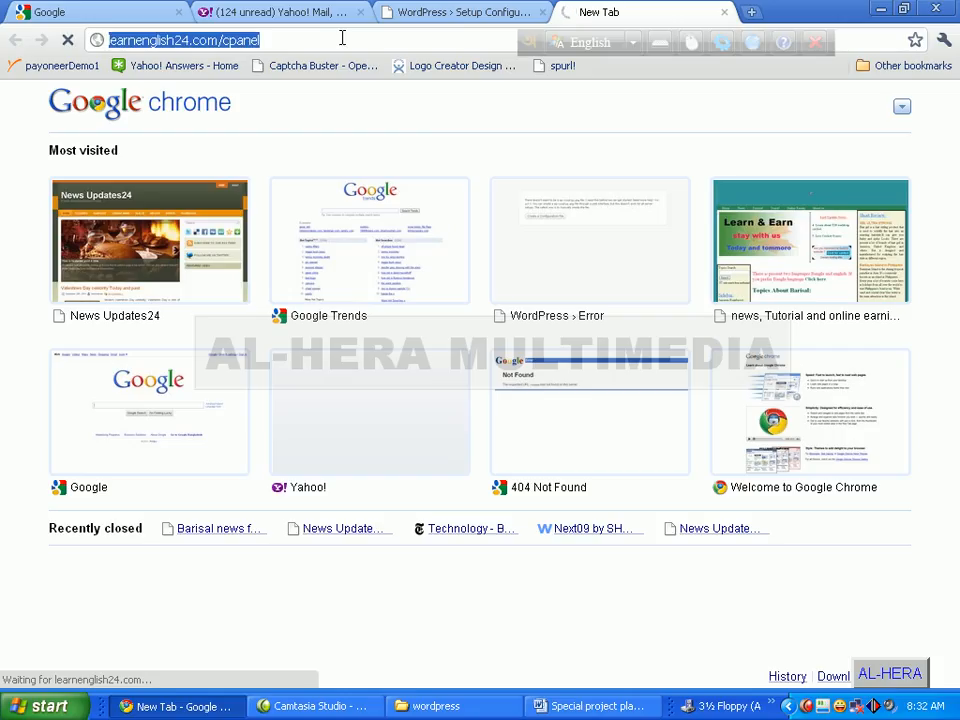
key(Return)
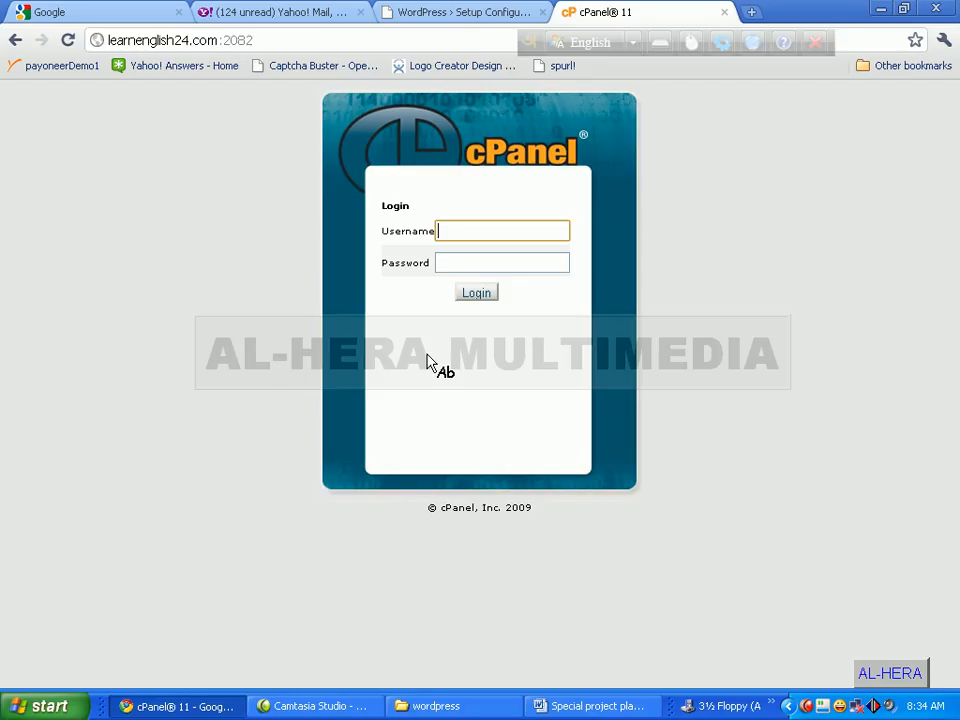
Step: Log in to cPanel with the account username and password
text(le)
key(Down)
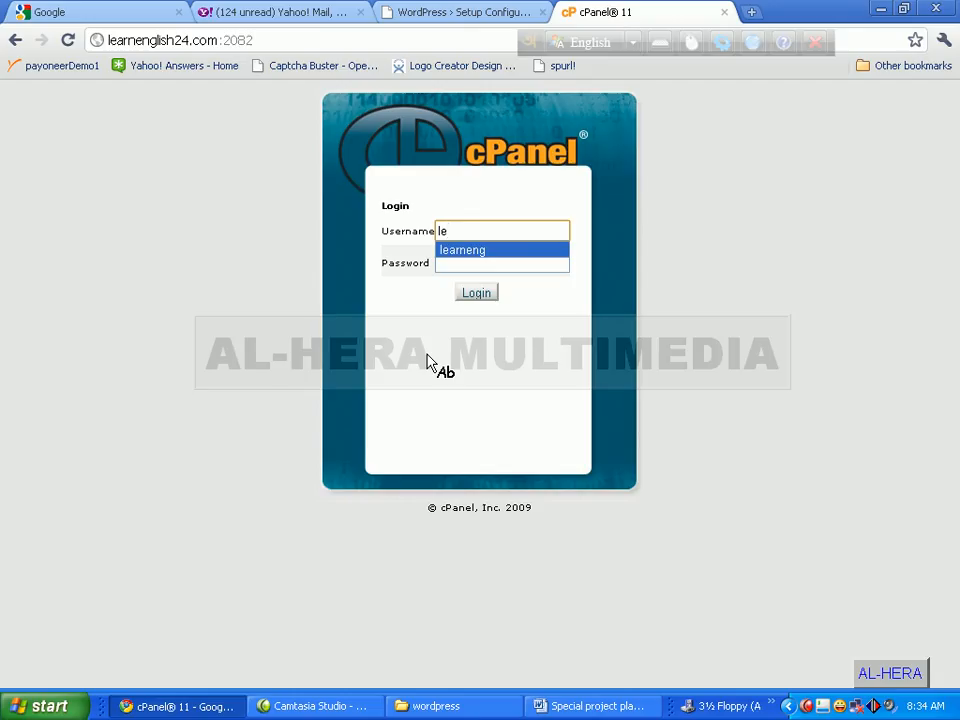
key(Return)
key(Tab)
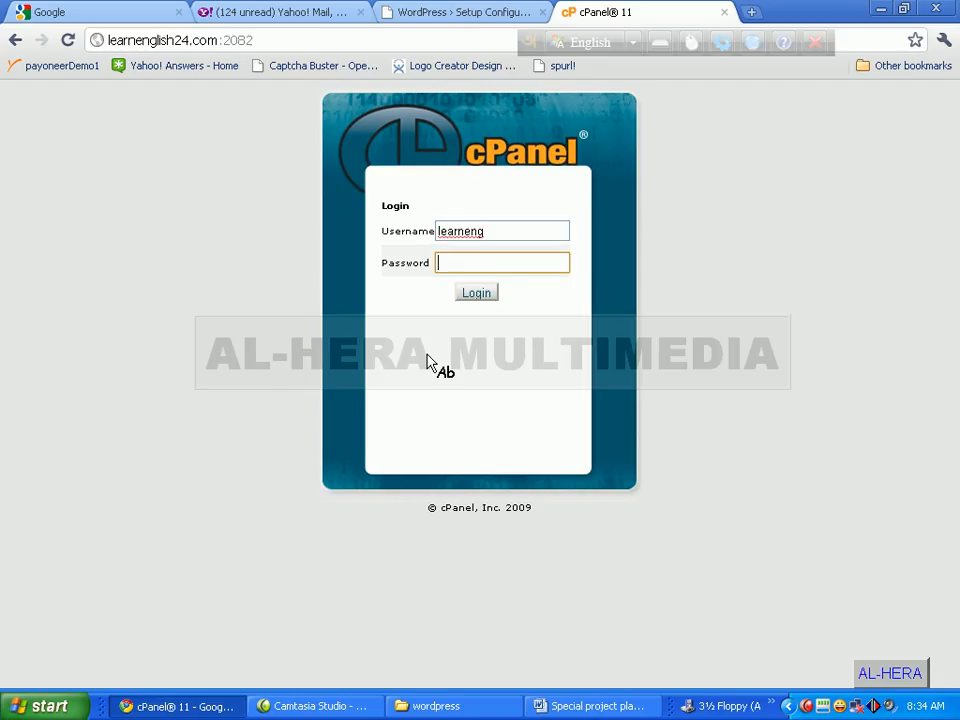
text(**********)
click(479, 294)
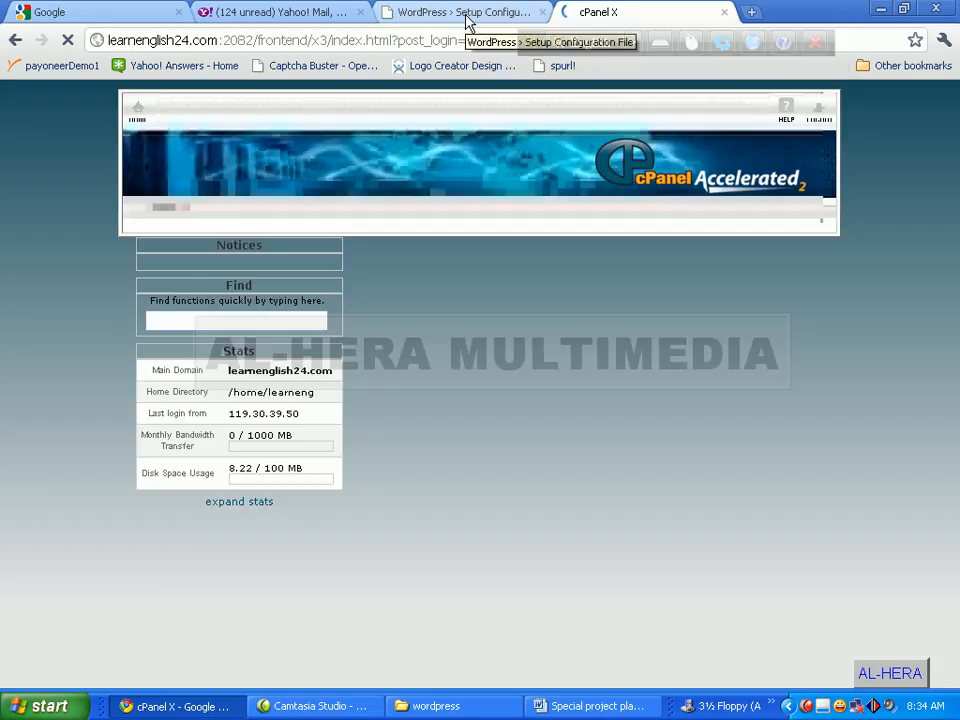
Step: Check the WordPress connection form's required details, and open MySQL Databases in cPanel
click(466, 20)
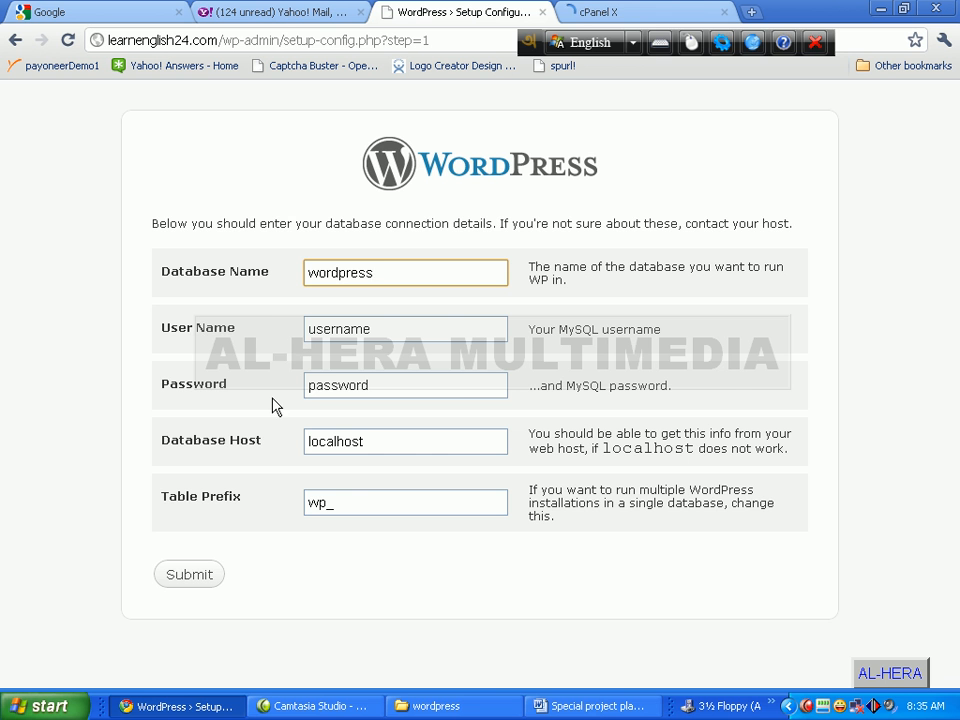
click(645, 18)
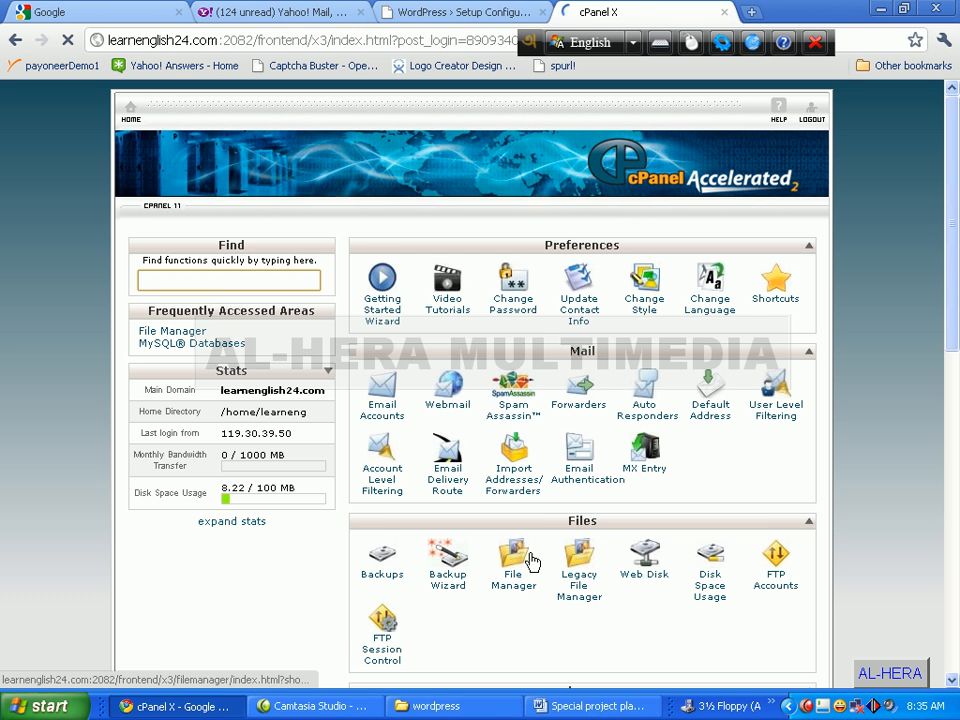
scroll(520, 565, down, 3)
scroll(439, 536, down, 5)
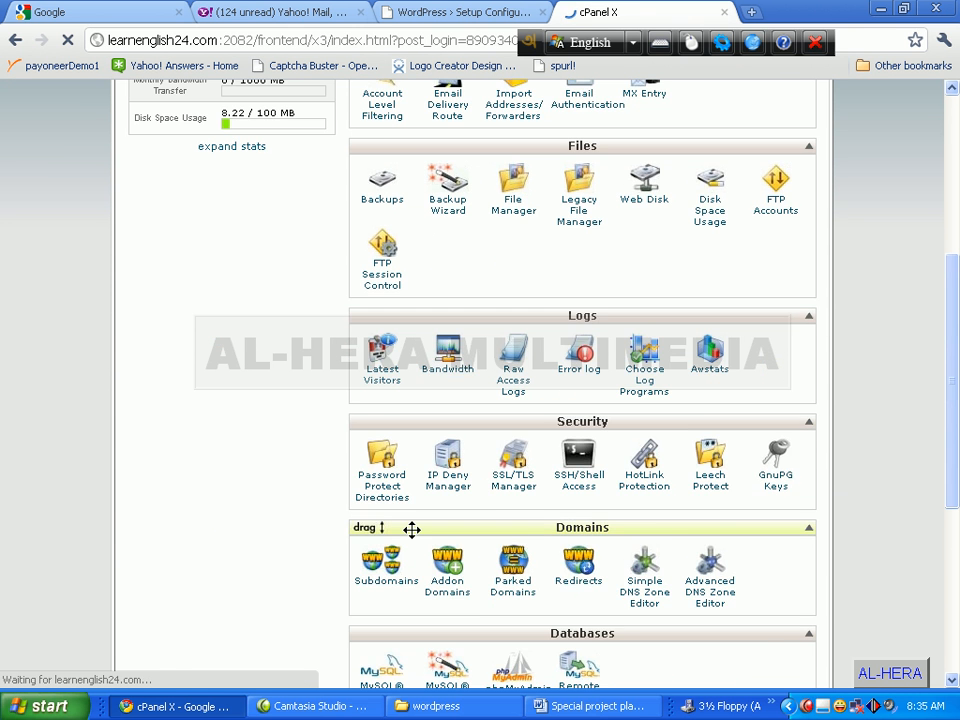
scroll(411, 529, down, 4)
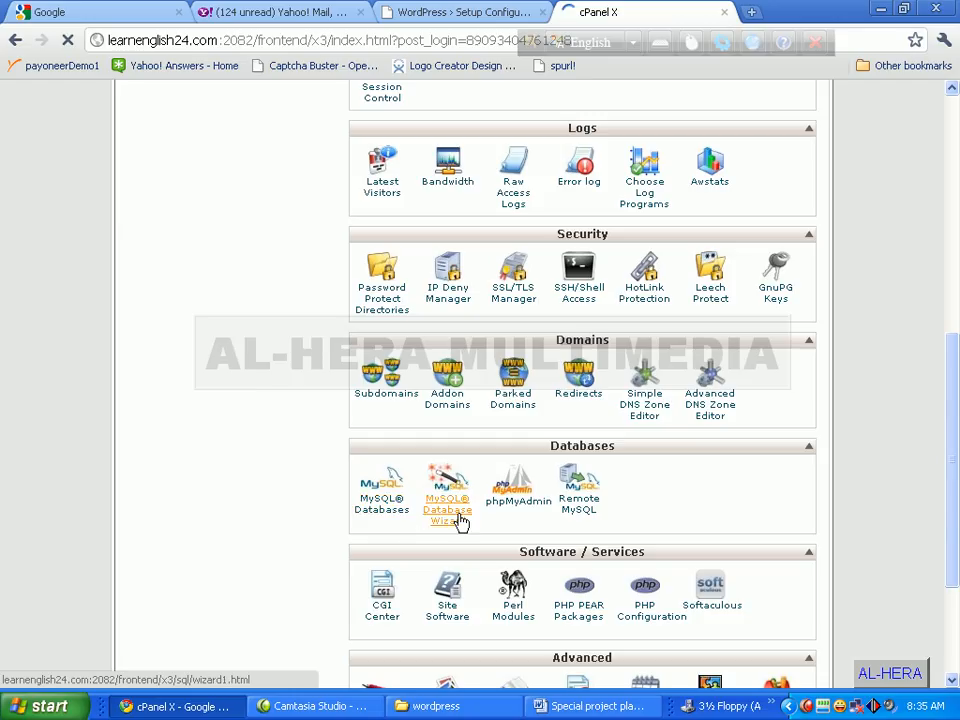
scroll(390, 520, down, 2)
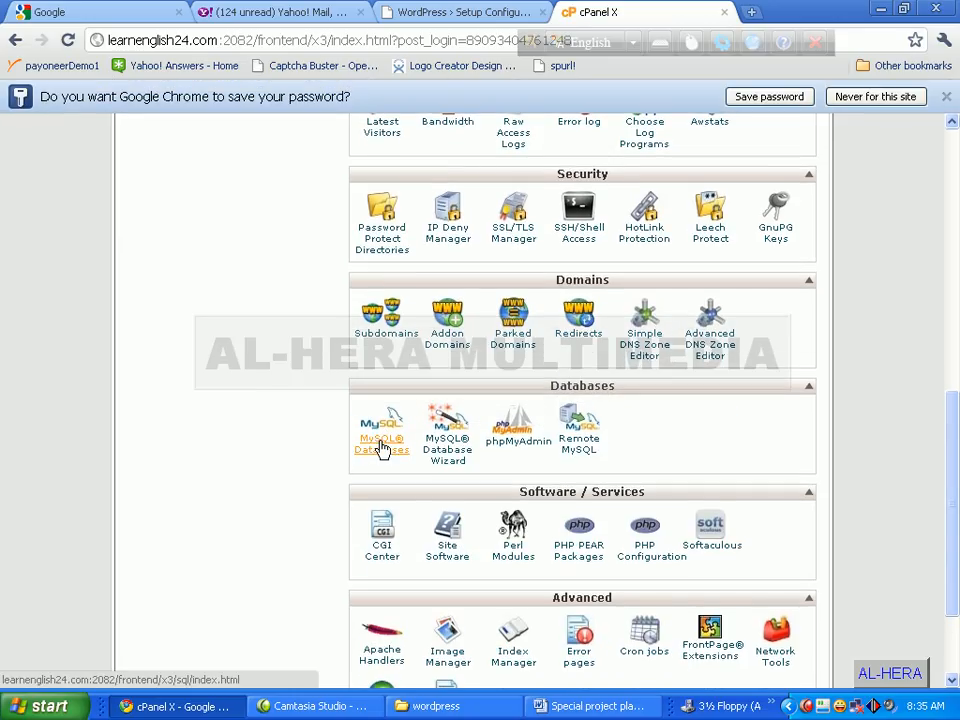
click(382, 446)
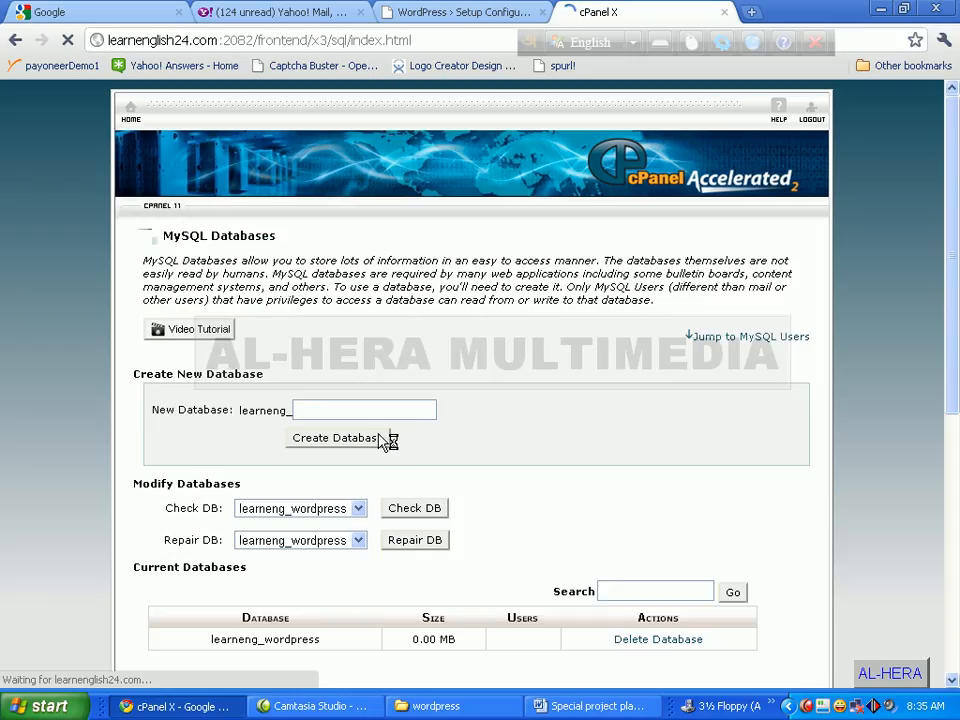
Step: Examine the existing database's name under Current Databases and compare it with the Database Name entry in the WordPress setup form
scroll(345, 465, down, 3)
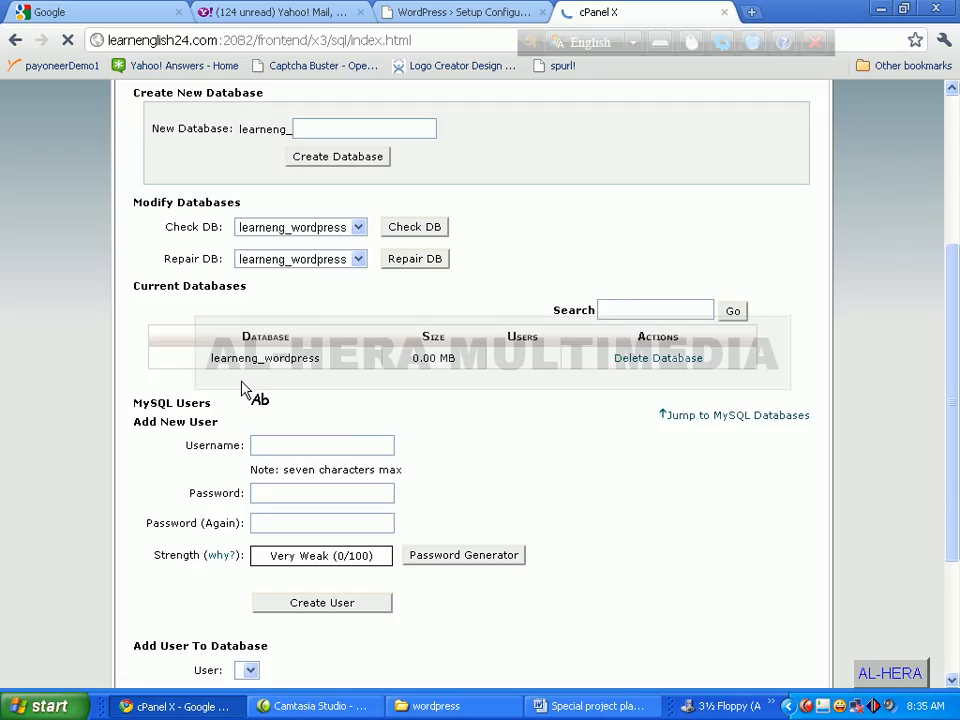
scroll(253, 392, up, 2)
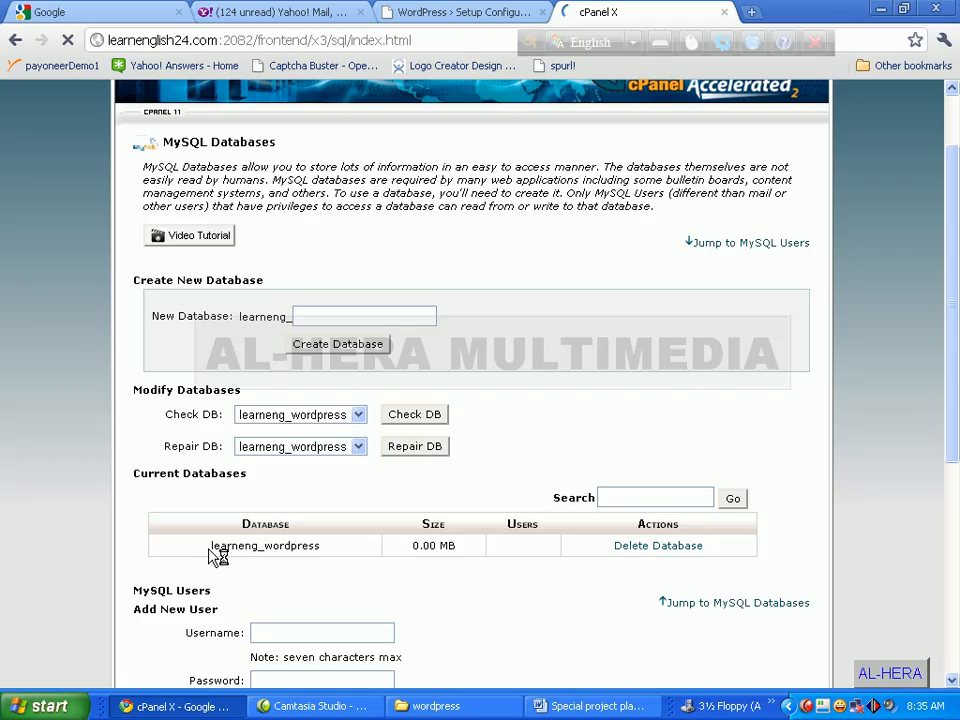
drag(211, 546, 313, 551)
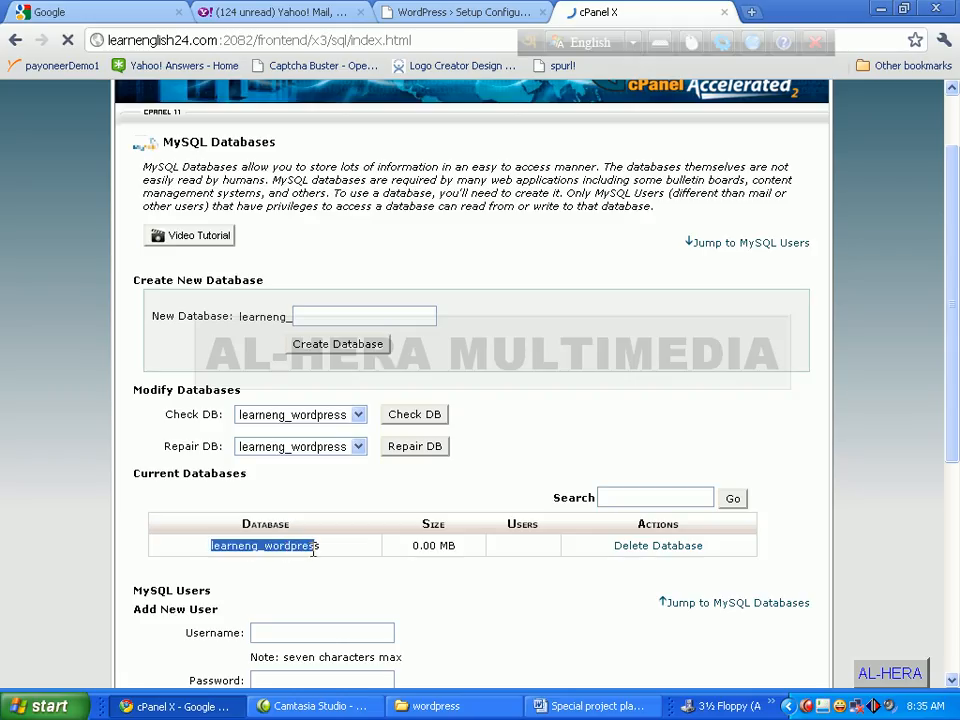
click(445, 12)
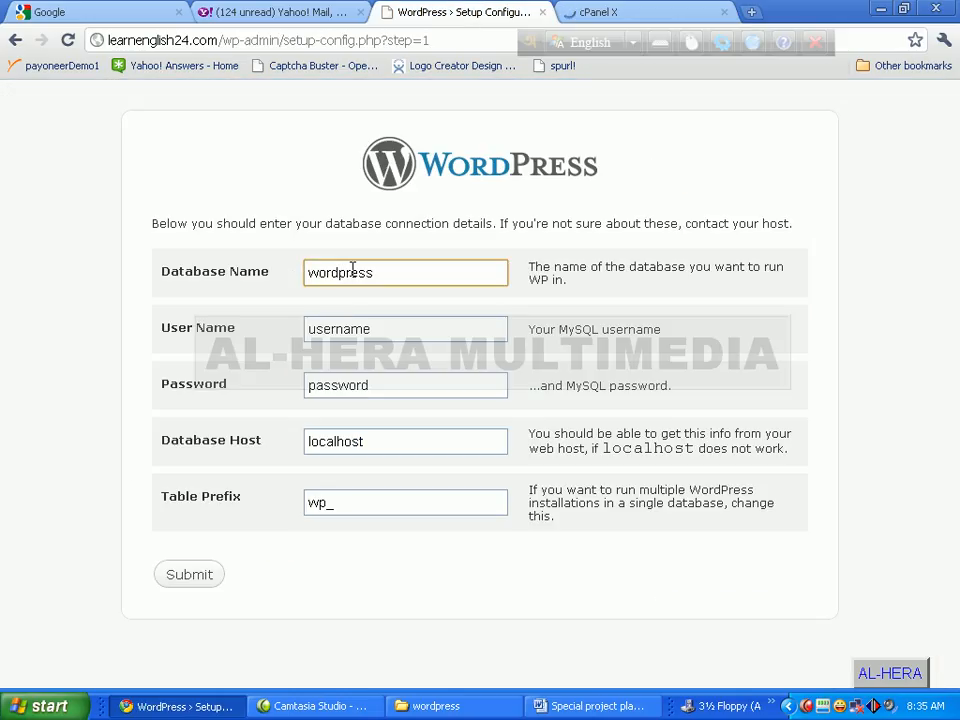
click(624, 16)
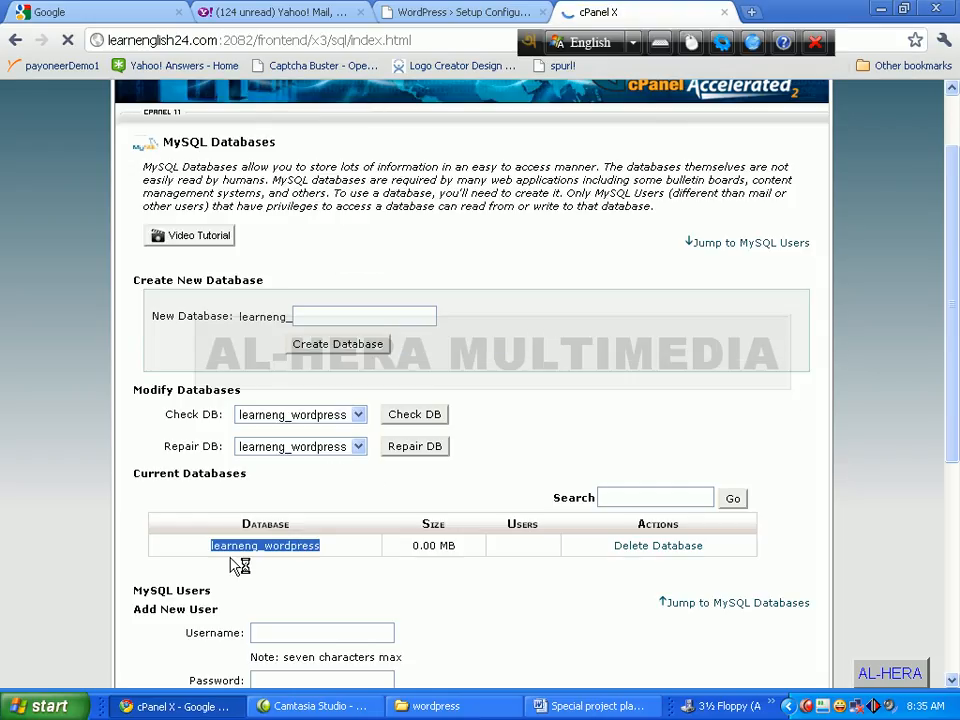
click(316, 563)
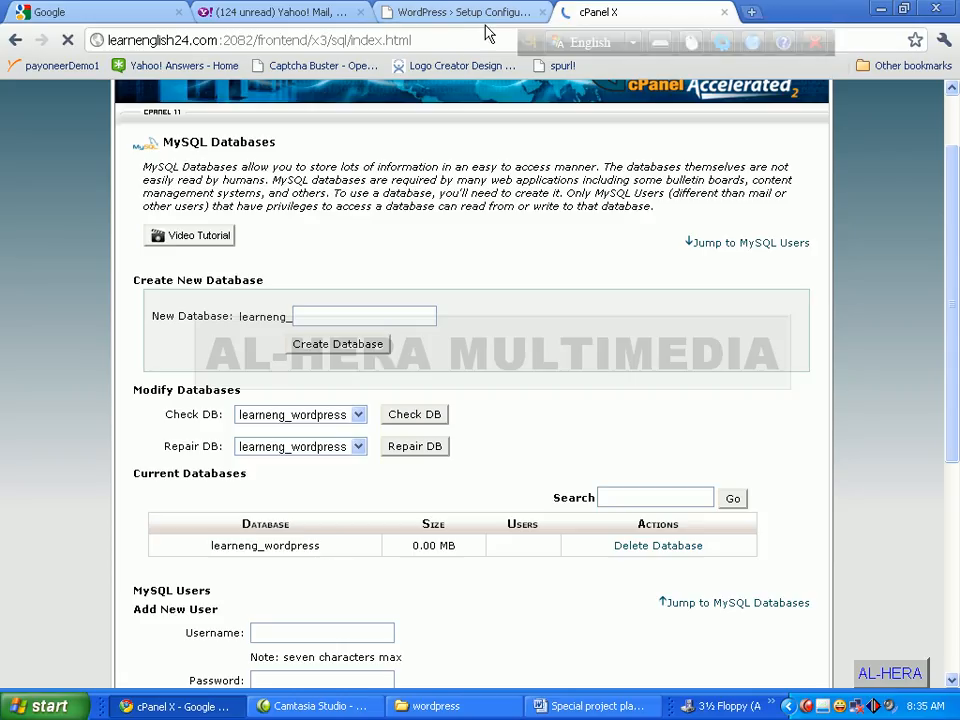
Step: Enter learn as the username of the new MySQL user and check the note on the username's maximum length
scroll(258, 462, down, 2)
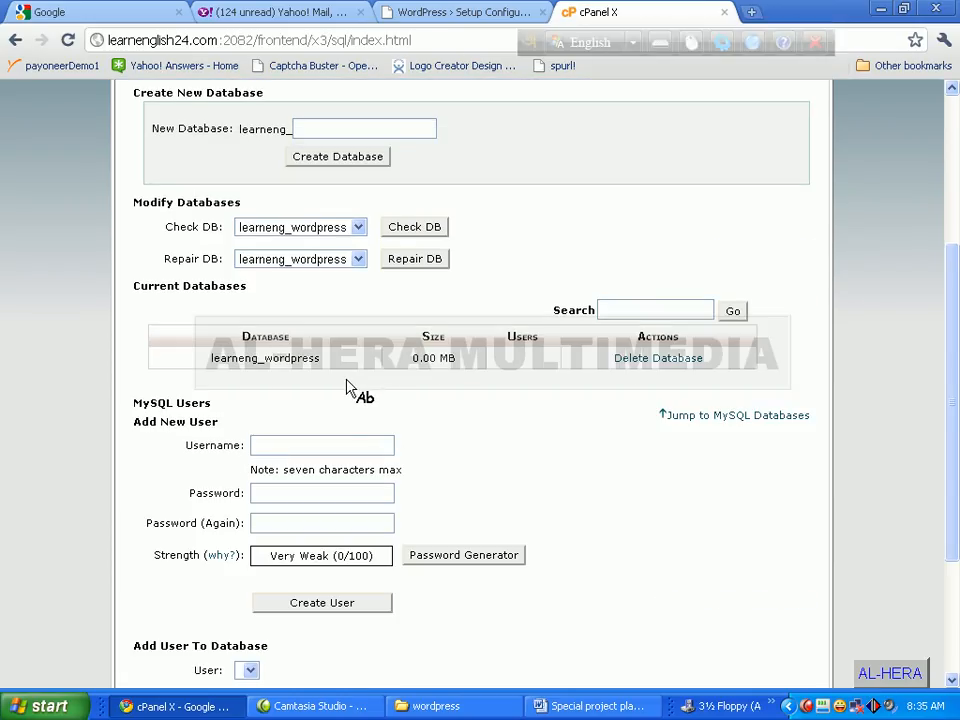
click(337, 446)
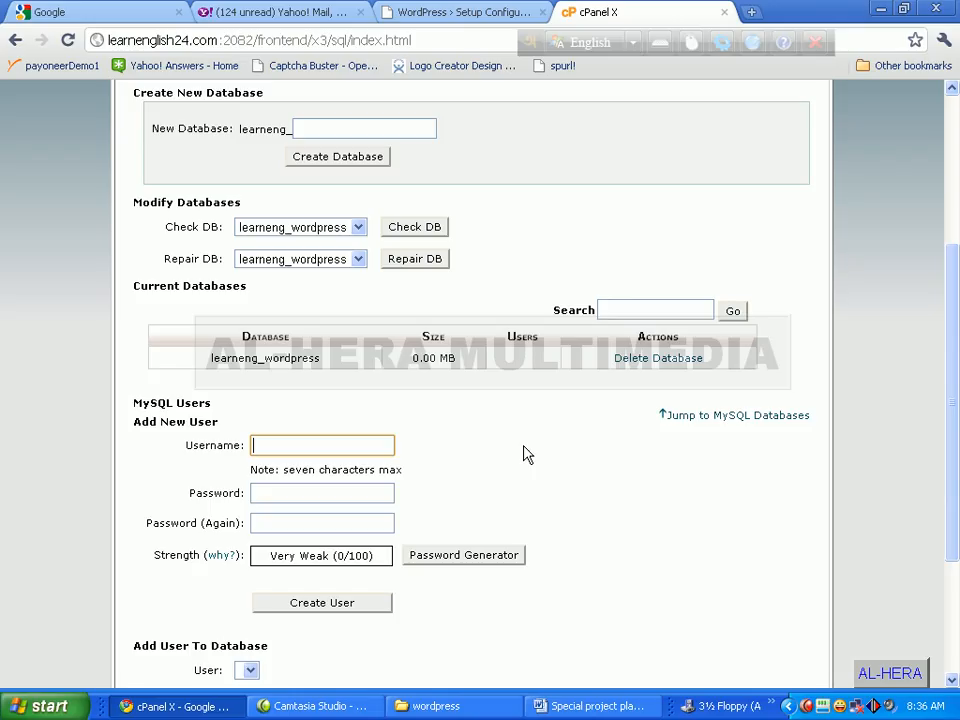
text(lear)
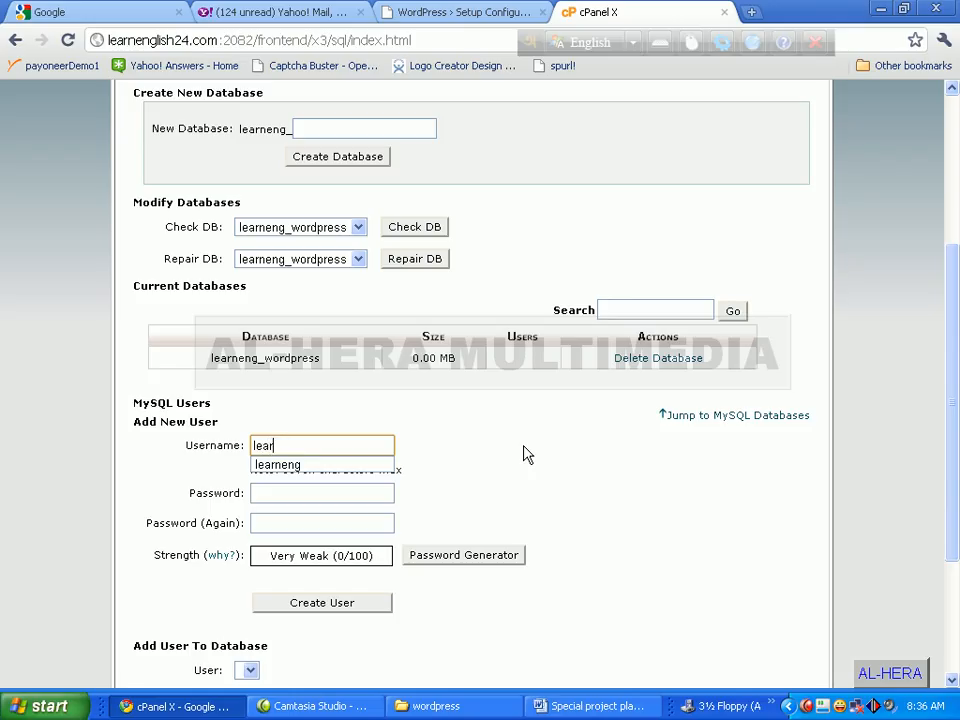
text(n)
key(Escape)
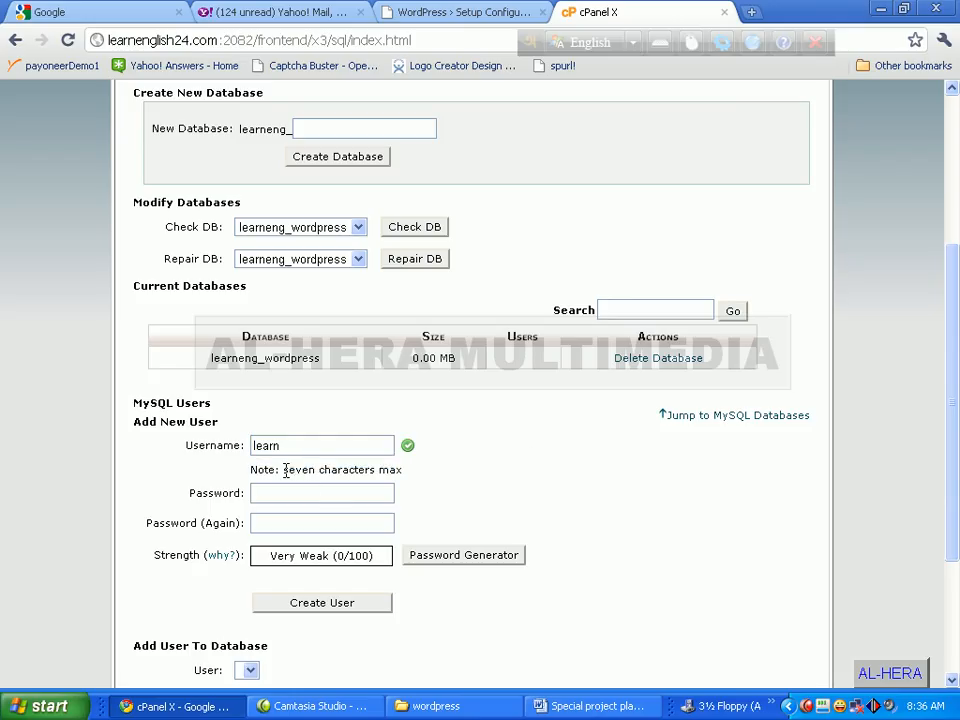
drag(284, 469, 414, 480)
click(414, 480)
click(288, 441)
Step: Enter the account password for the new MySQL user
click(278, 496)
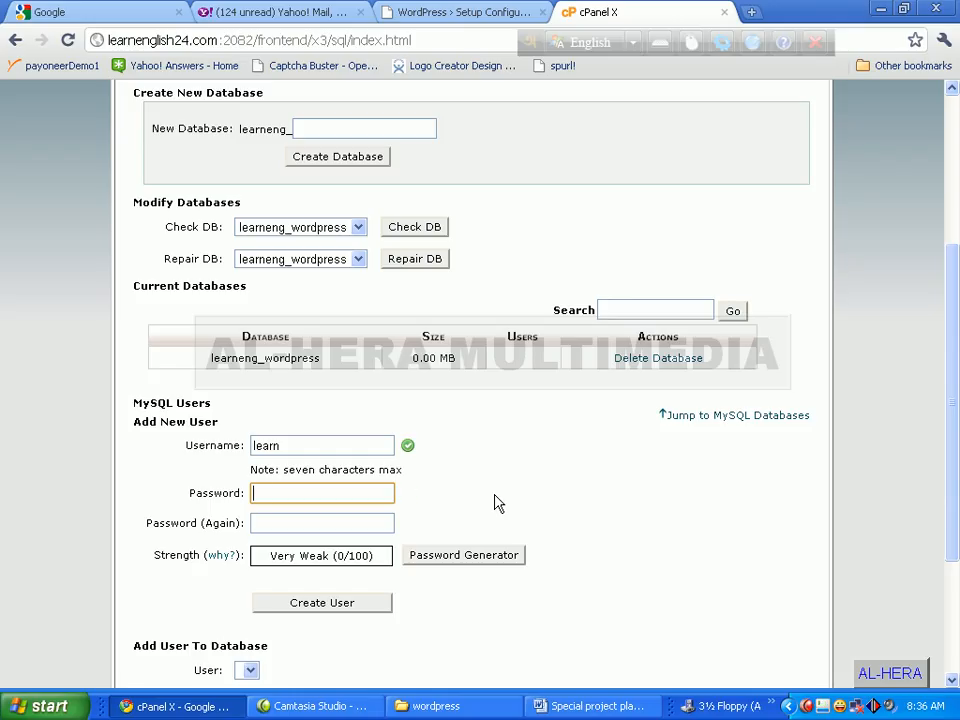
text(•••••••)
click(268, 522)
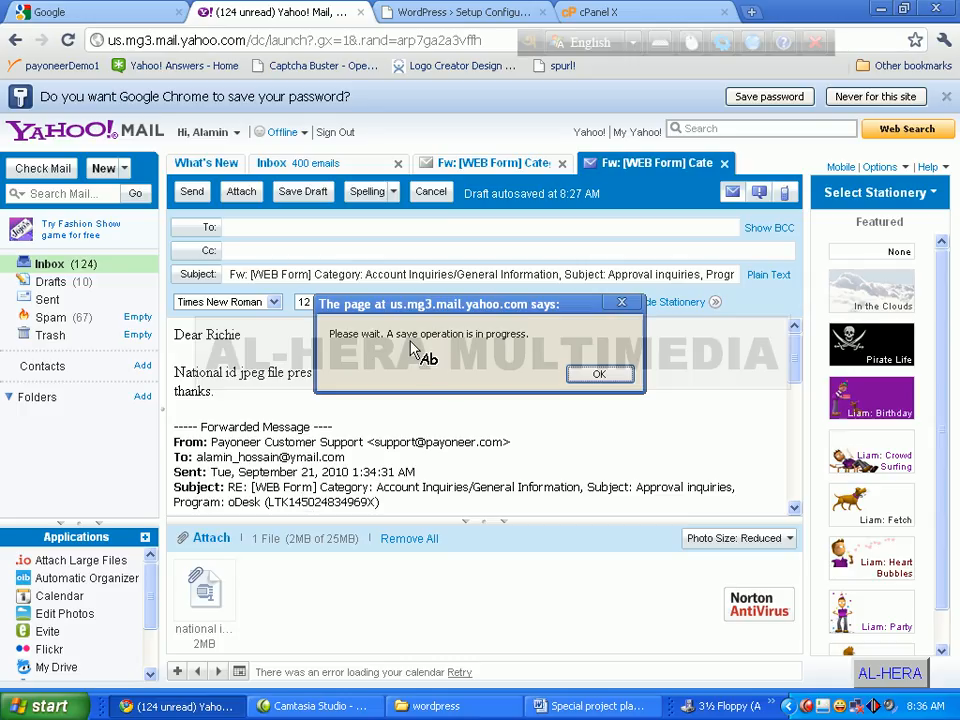
Step: Dismiss the Yahoo Mail save alerts and return to the MySQL Databases page in cPanel
drag(555, 313, 533, 237)
click(583, 297)
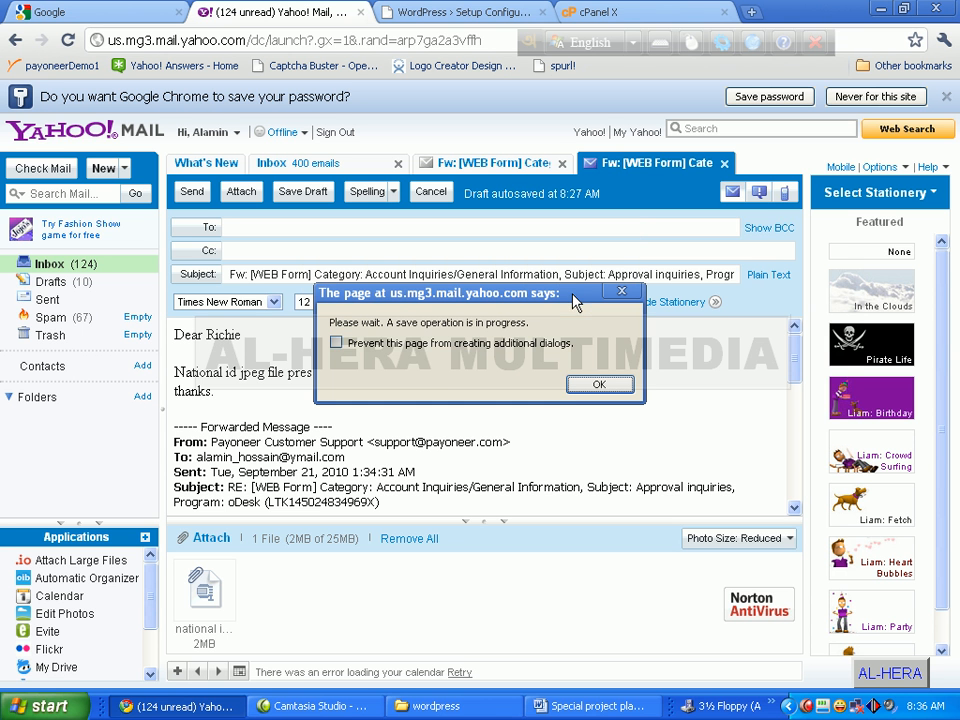
click(597, 386)
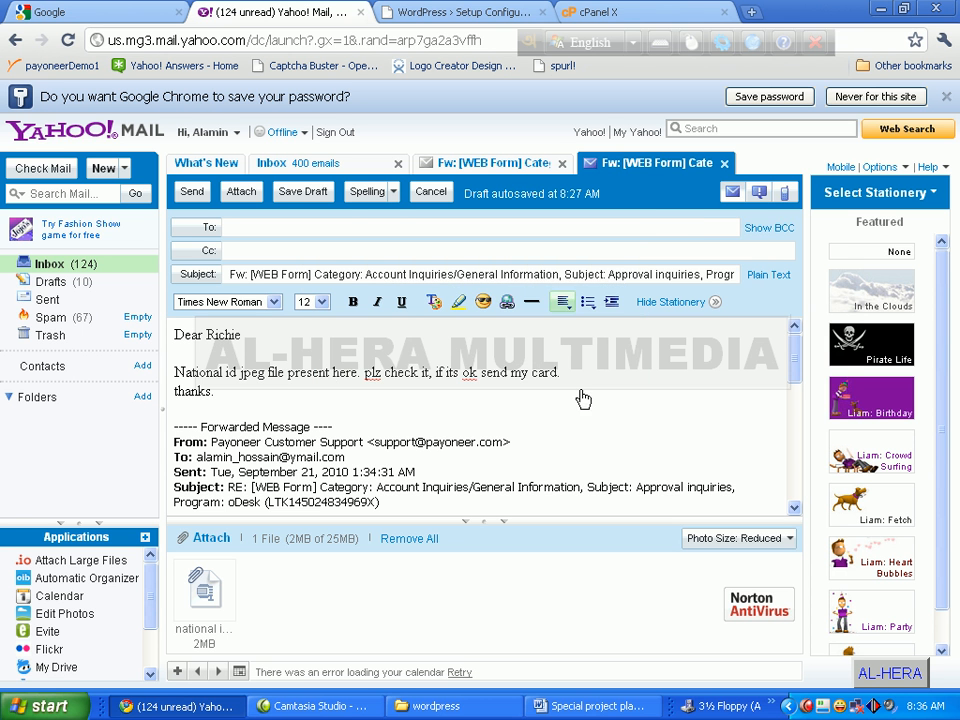
click(591, 12)
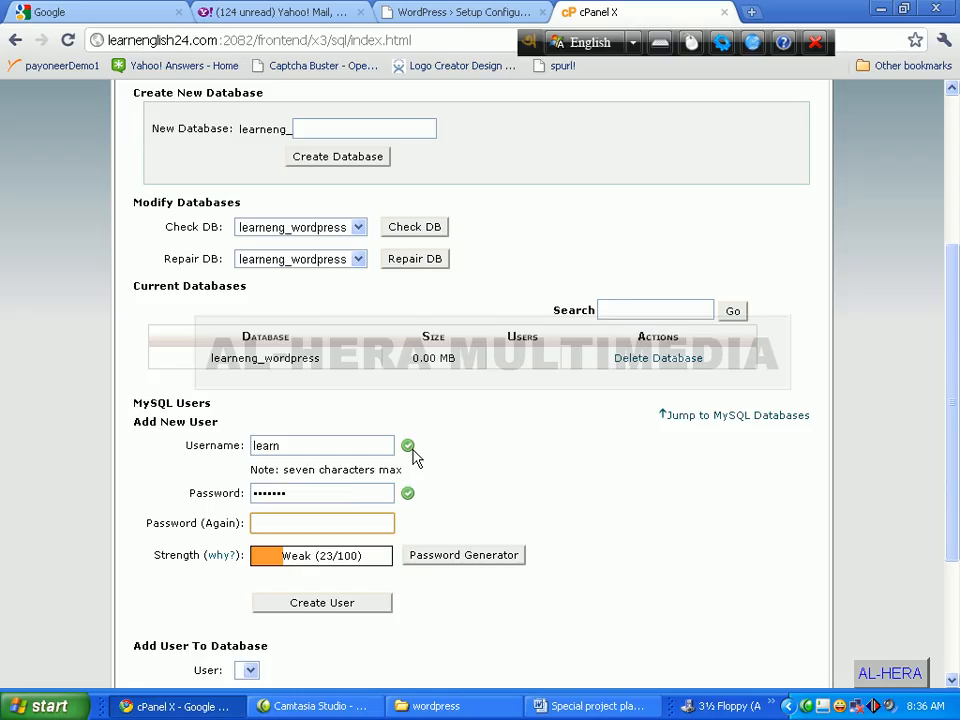
Step: Repeat the new MySQL user's password for confirmation and create the user
click(345, 495)
click(332, 521)
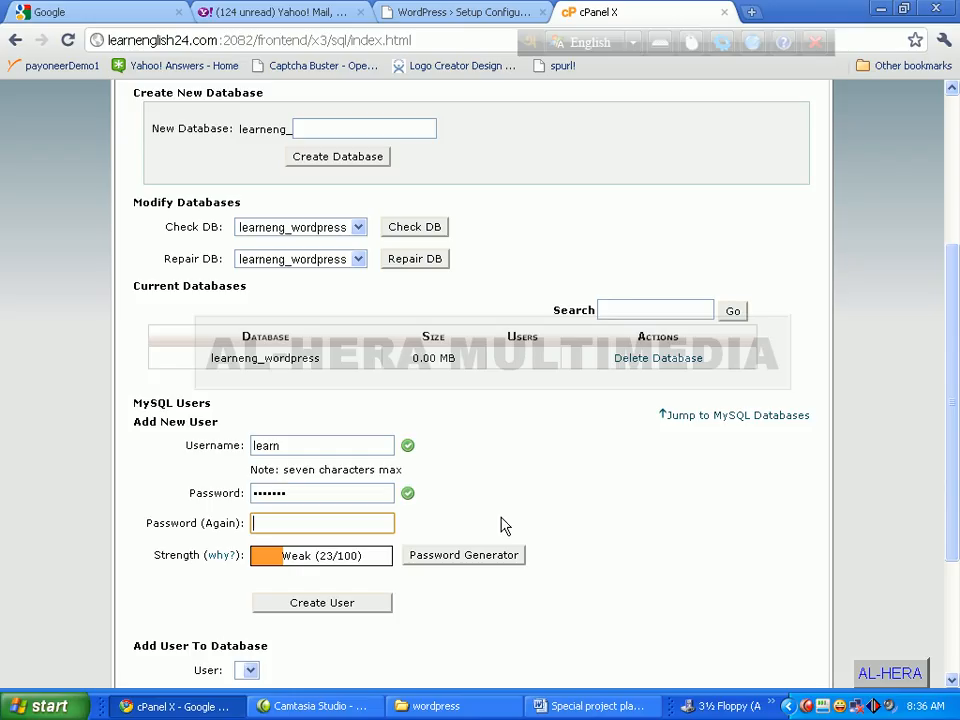
text(•••••••)
scroll(310, 510, down, 2)
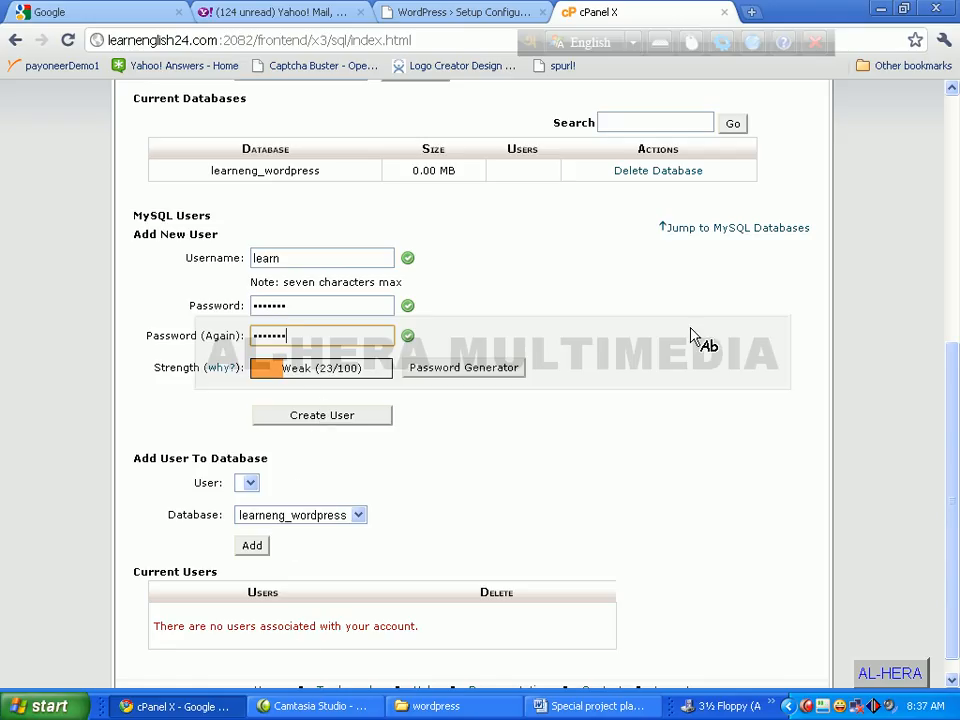
click(320, 420)
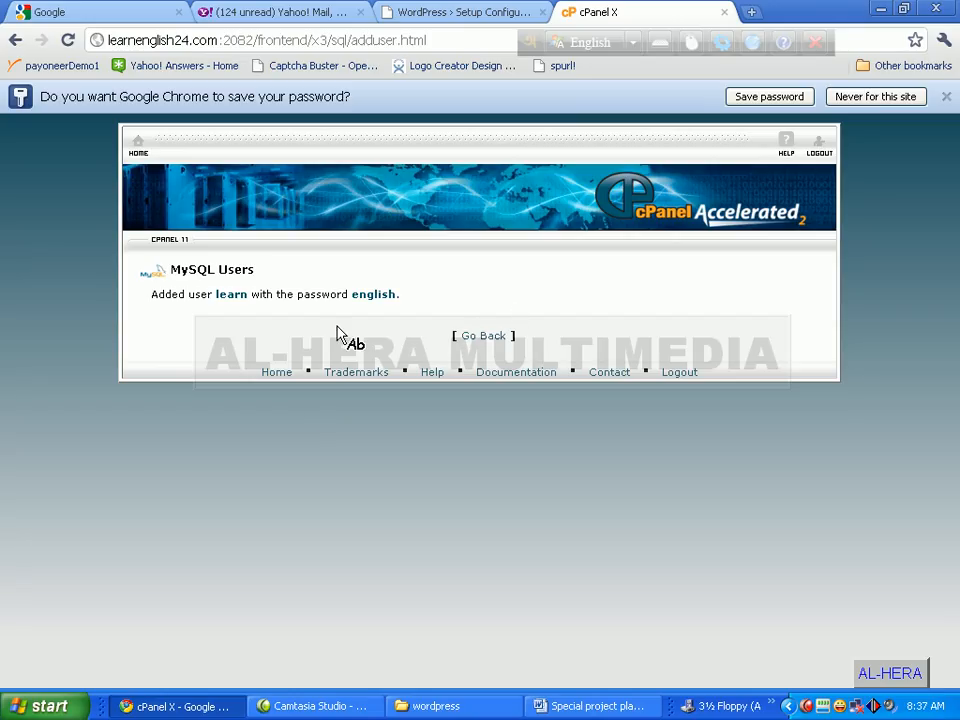
Step: Go back to the MySQL Databases page and review its current databases and current users
click(474, 340)
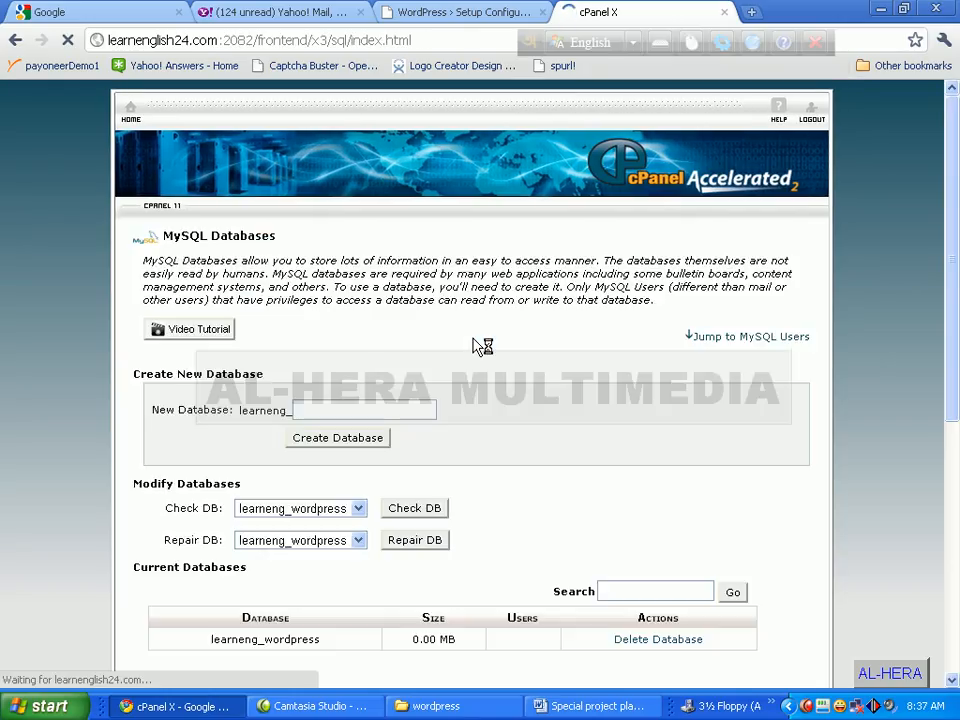
scroll(360, 610, down, 2)
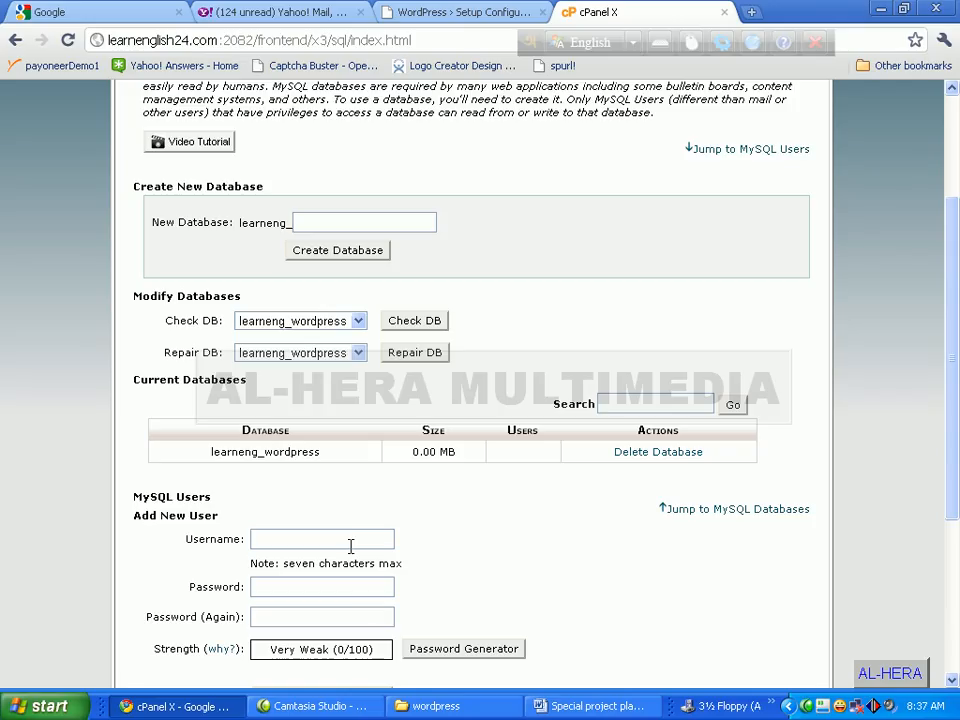
scroll(340, 560, down, 3)
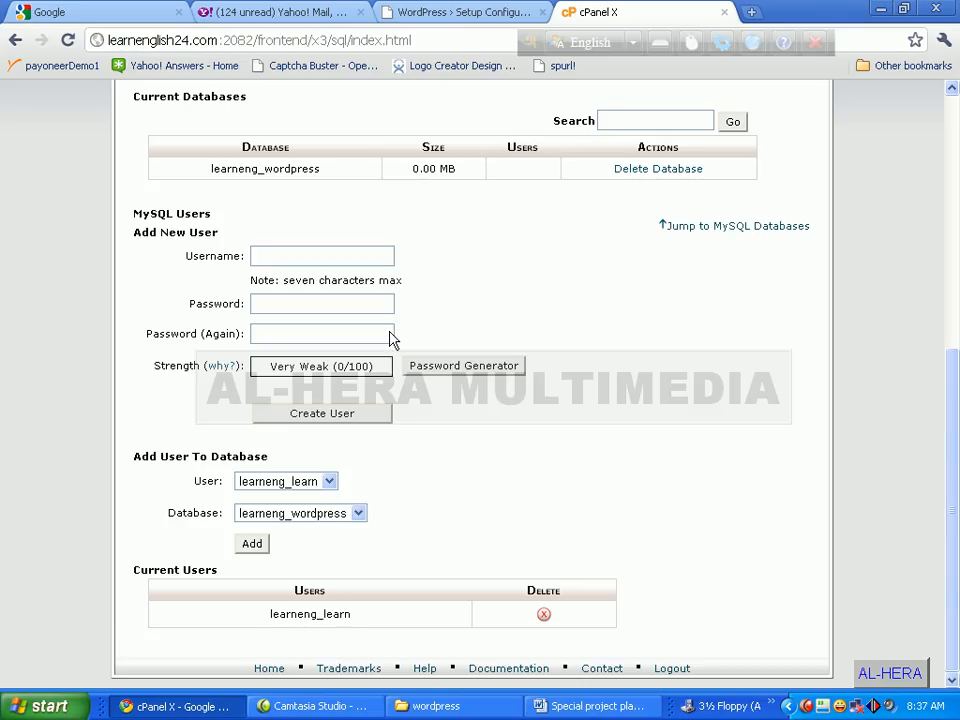
scroll(540, 267, up, 3)
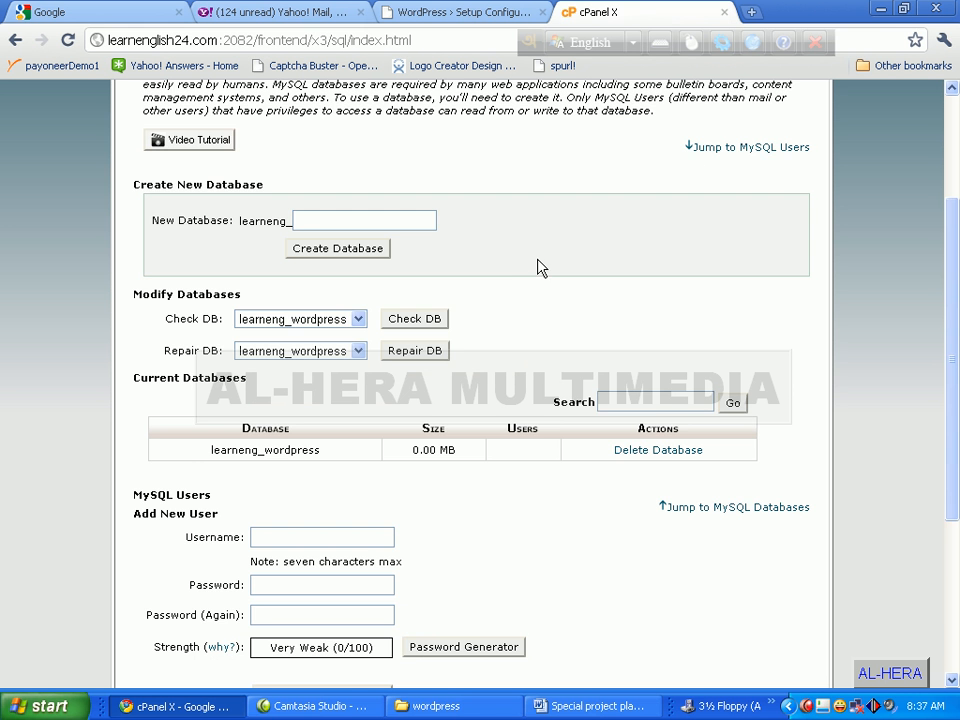
scroll(521, 262, down, 1)
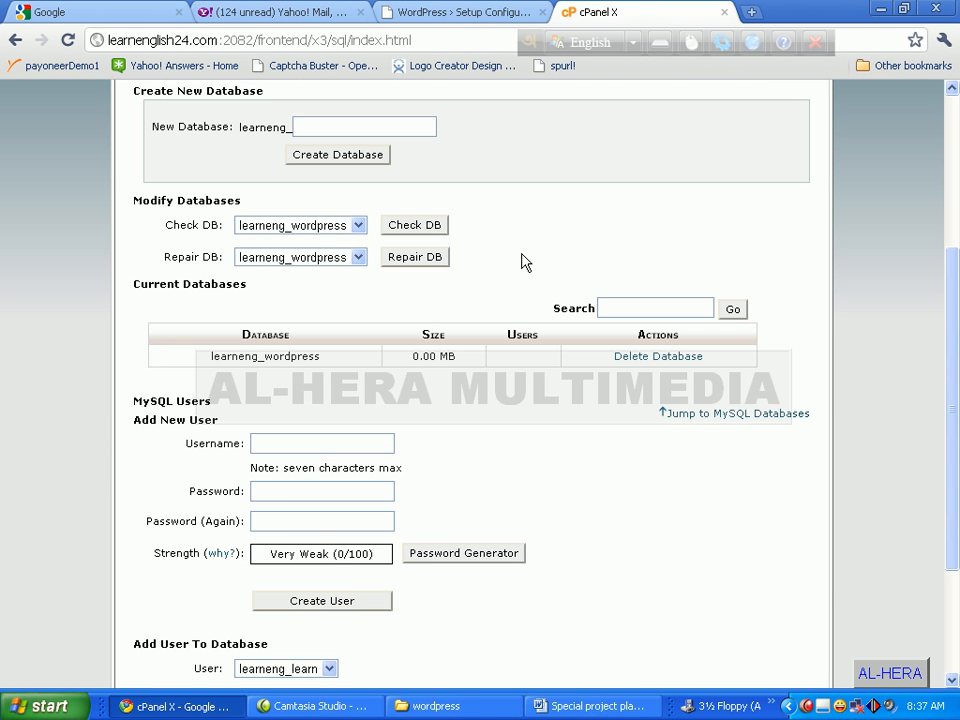
scroll(521, 262, up, 3)
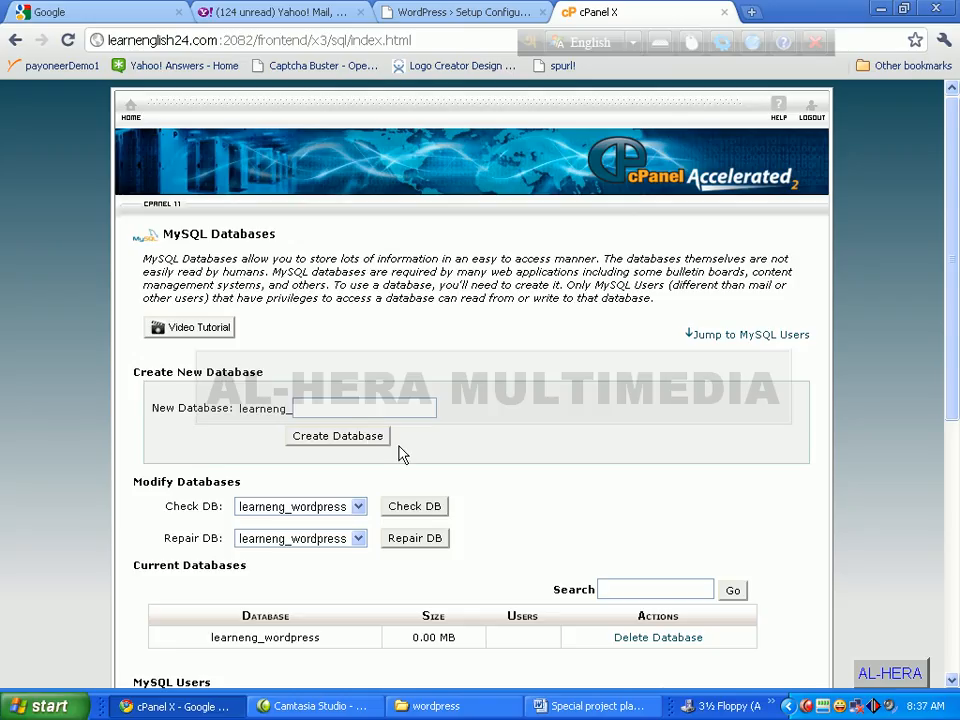
scroll(446, 467, down, 1)
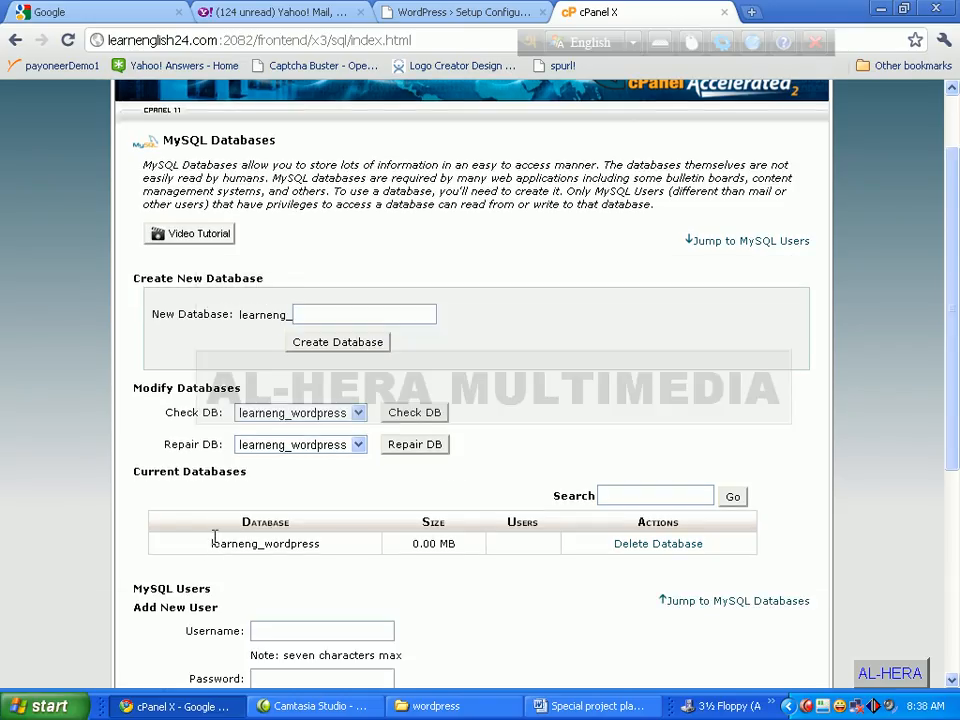
Step: Copy the database name learneng_wordpress from cPanel into the WordPress setup form's Database Name
drag(208, 551, 330, 548)
right_click(318, 546)
click(338, 555)
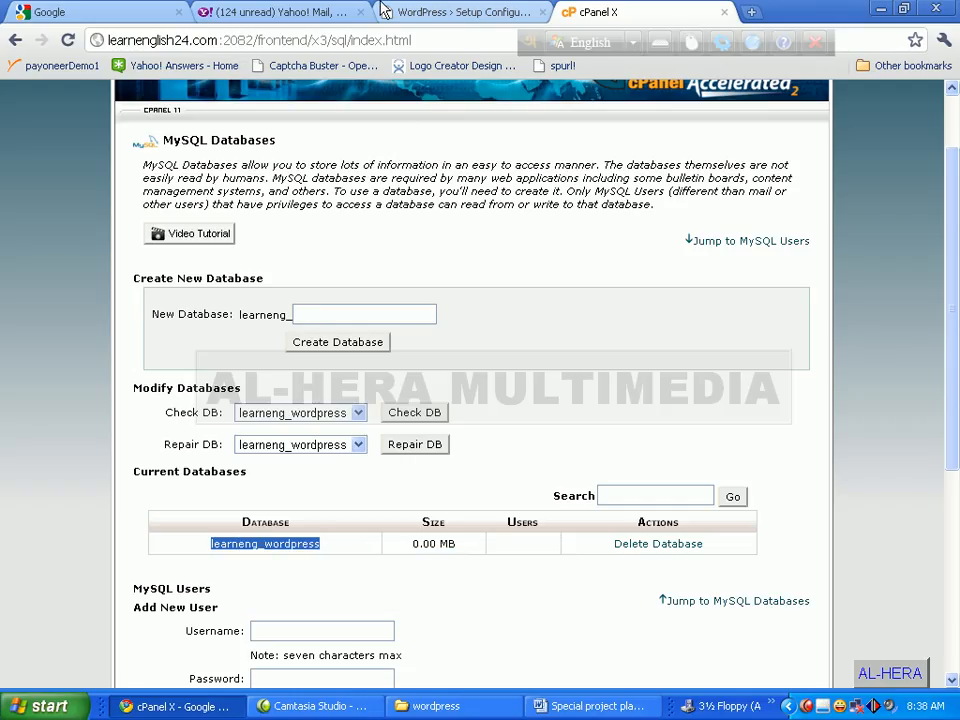
click(450, 12)
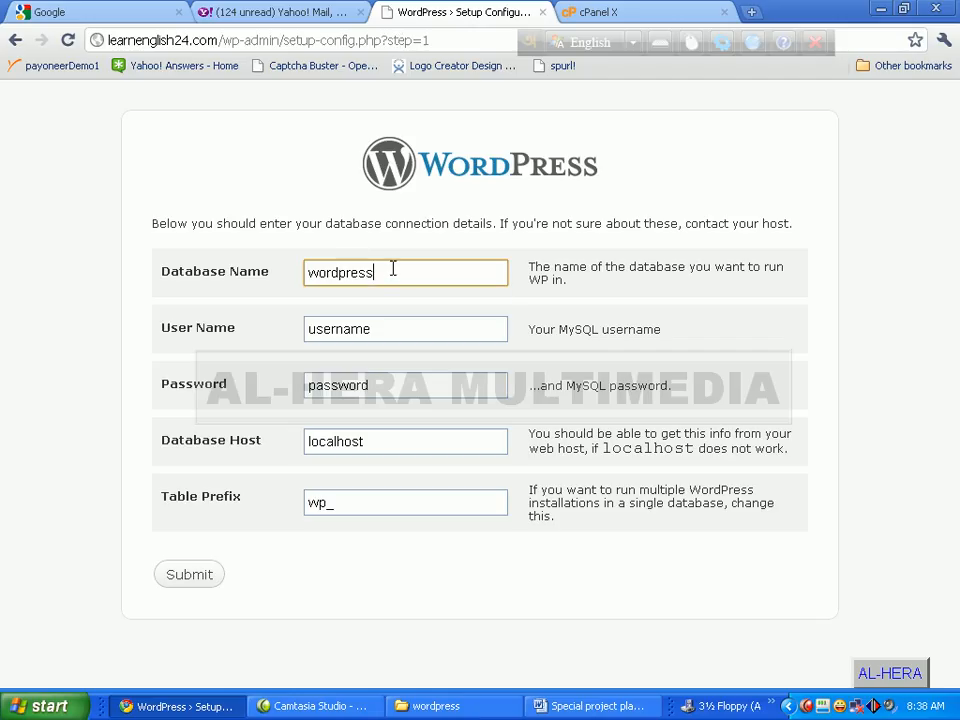
drag(393, 268, 298, 268)
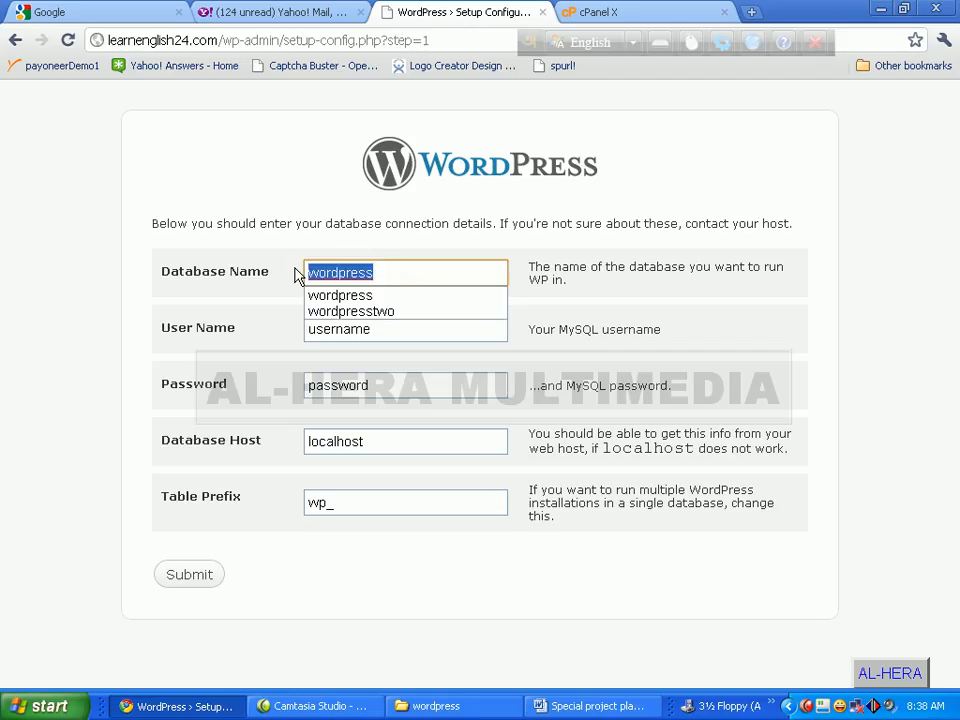
key(ctrl+v)
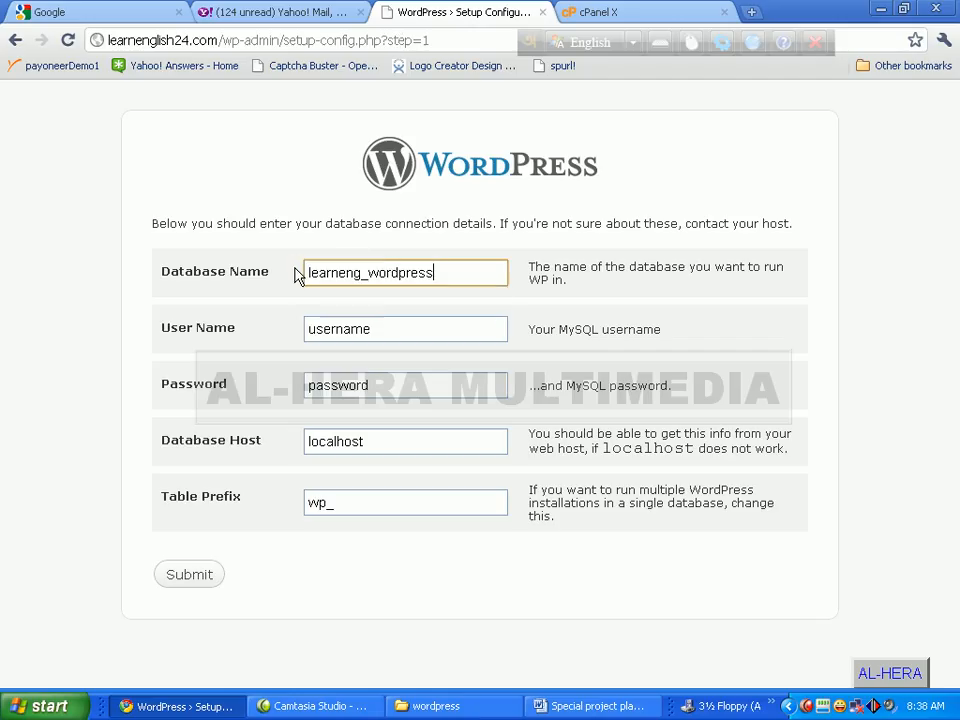
right_click(465, 279)
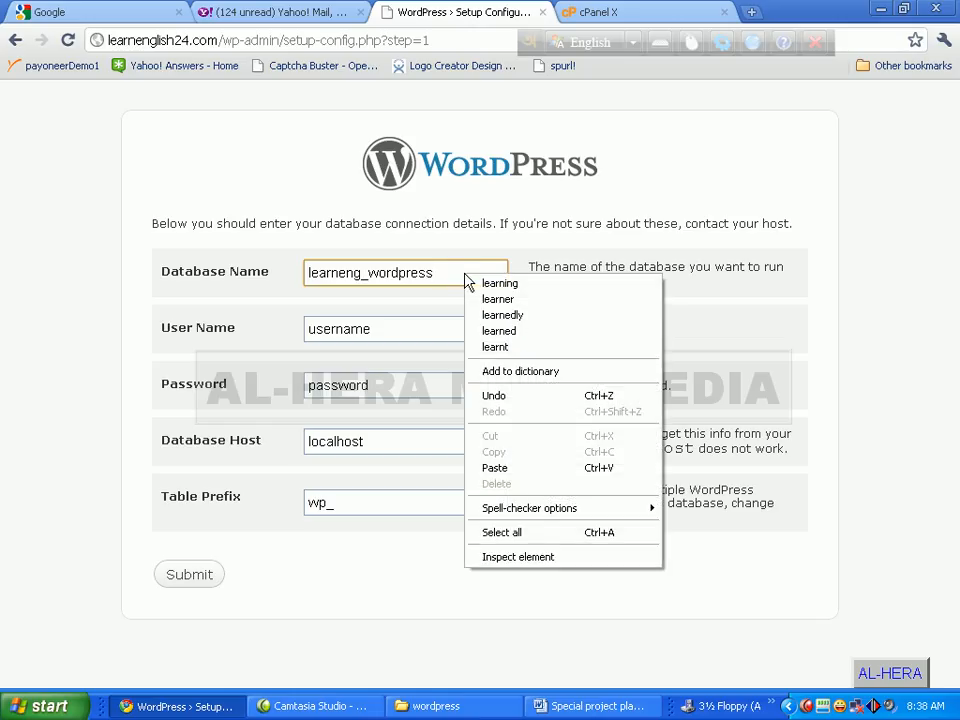
click(451, 271)
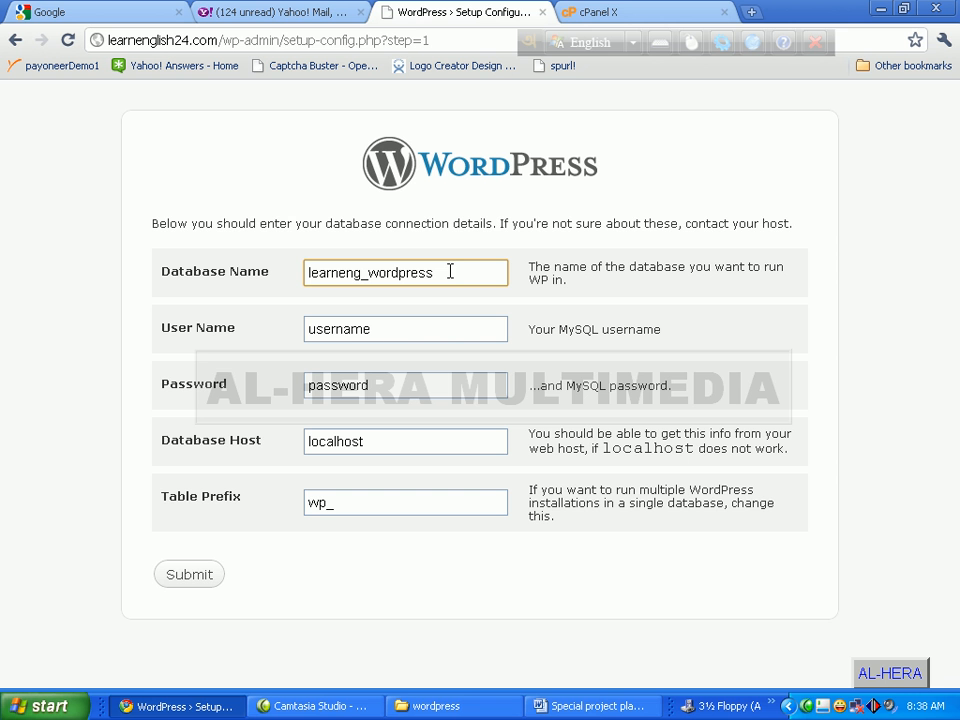
Step: Copy the MySQL user learneng_learn from cPanel's Current Users into the WordPress setup form's User Name
double_click(347, 329)
click(622, 14)
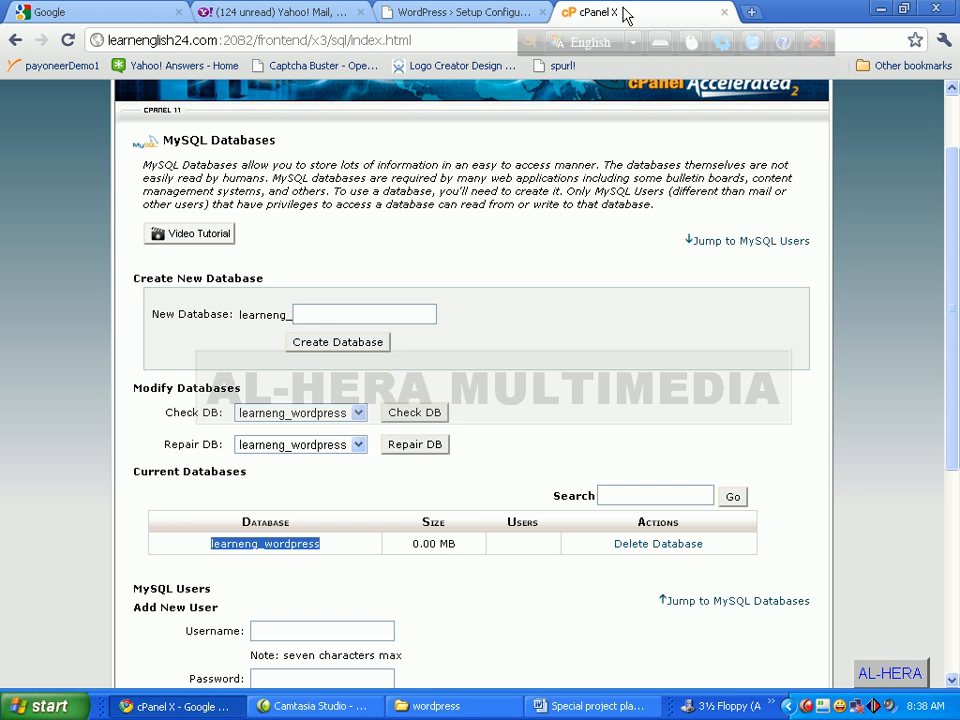
scroll(369, 525, down, 4)
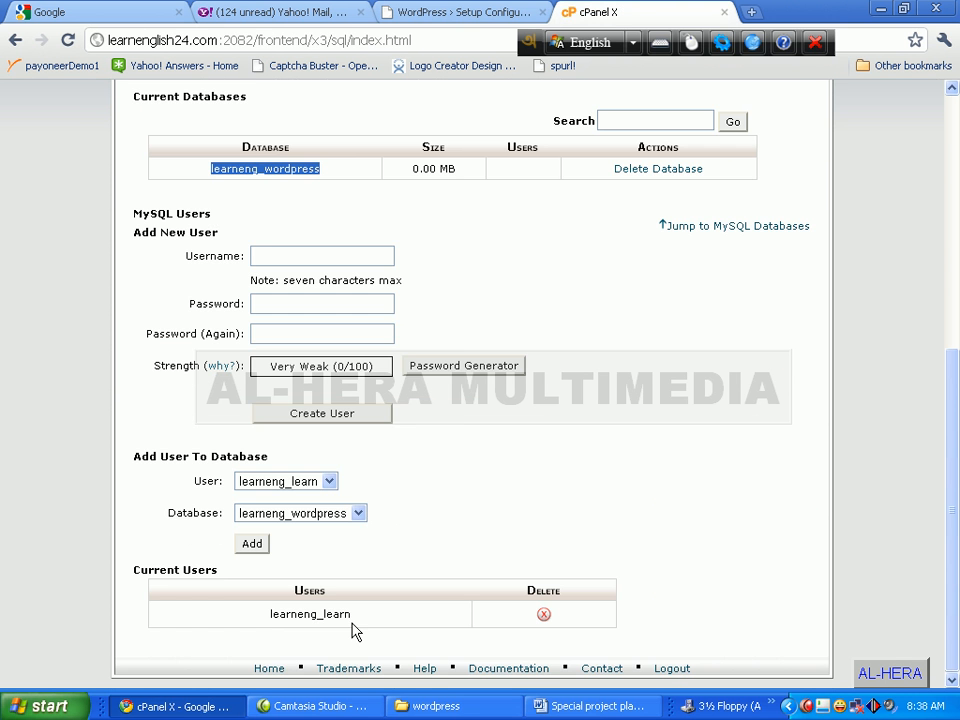
drag(354, 614, 270, 613)
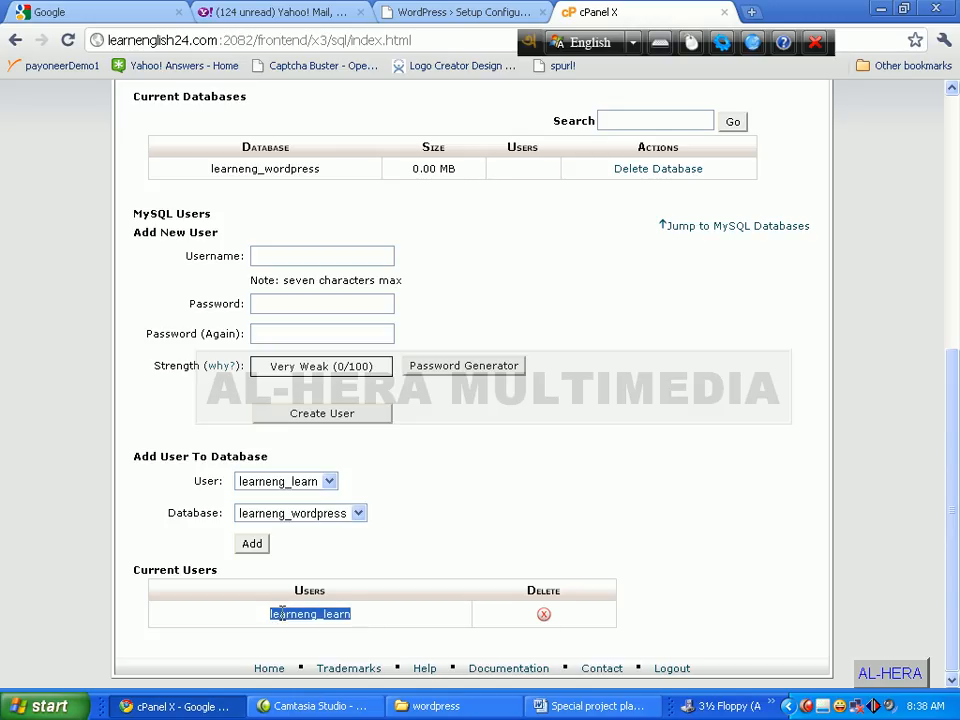
right_click(282, 614)
click(280, 625)
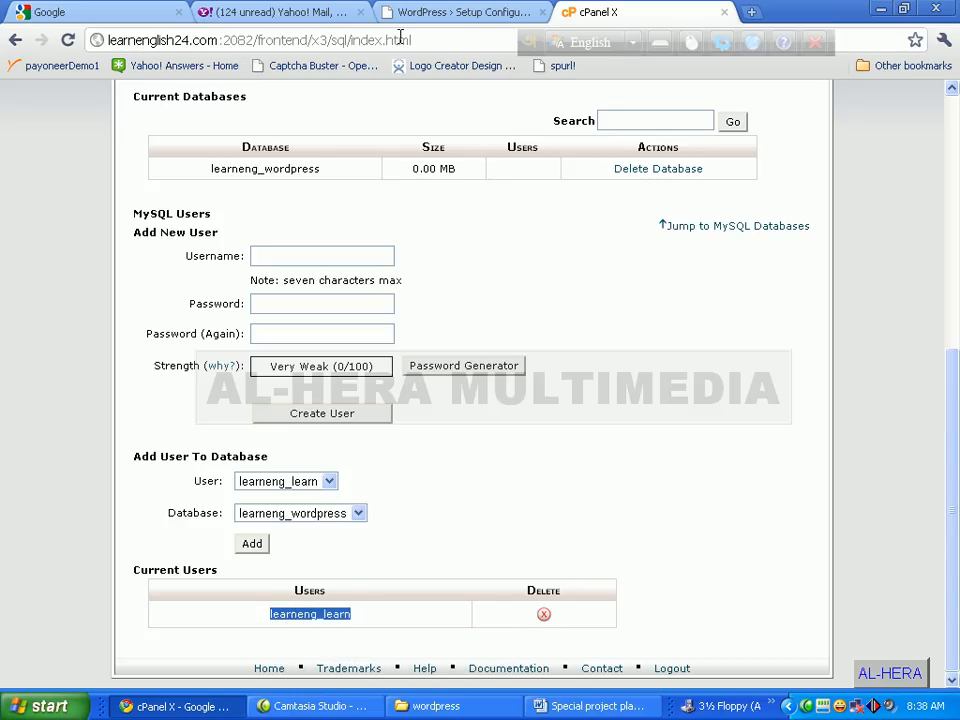
click(462, 22)
right_click(318, 322)
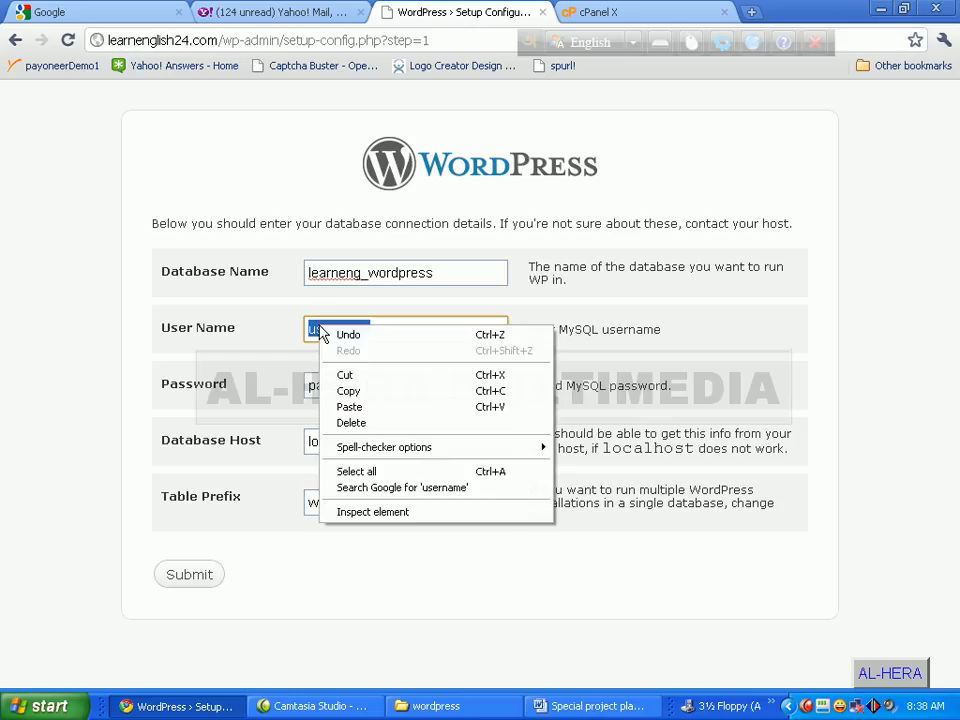
click(345, 409)
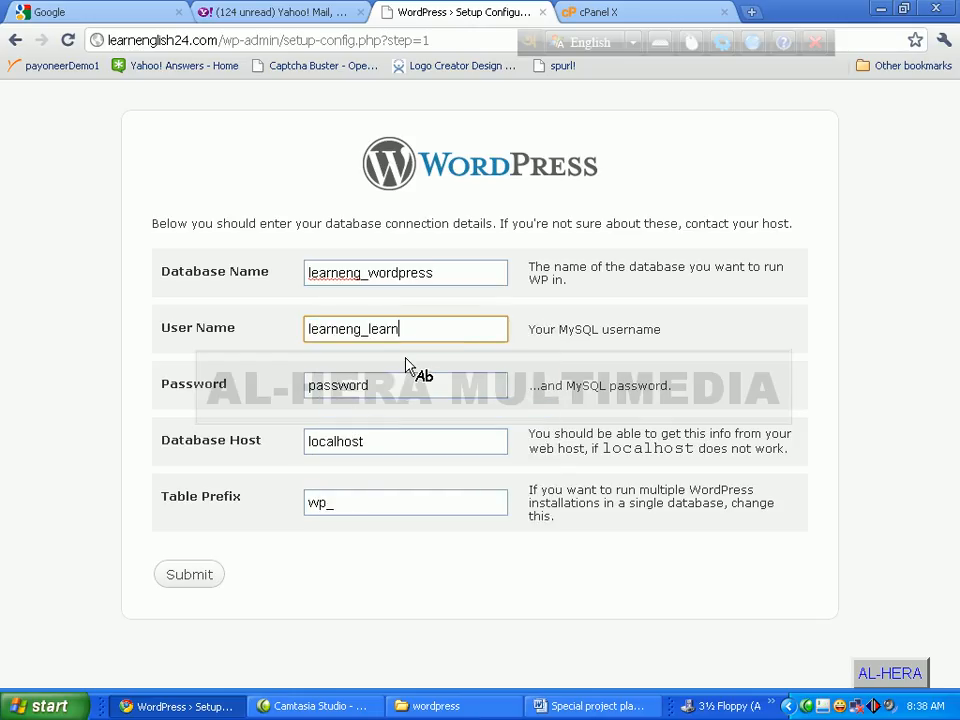
Step: Replace the placeholder in the WordPress setup form's Password field with the MySQL user's password
double_click(362, 386)
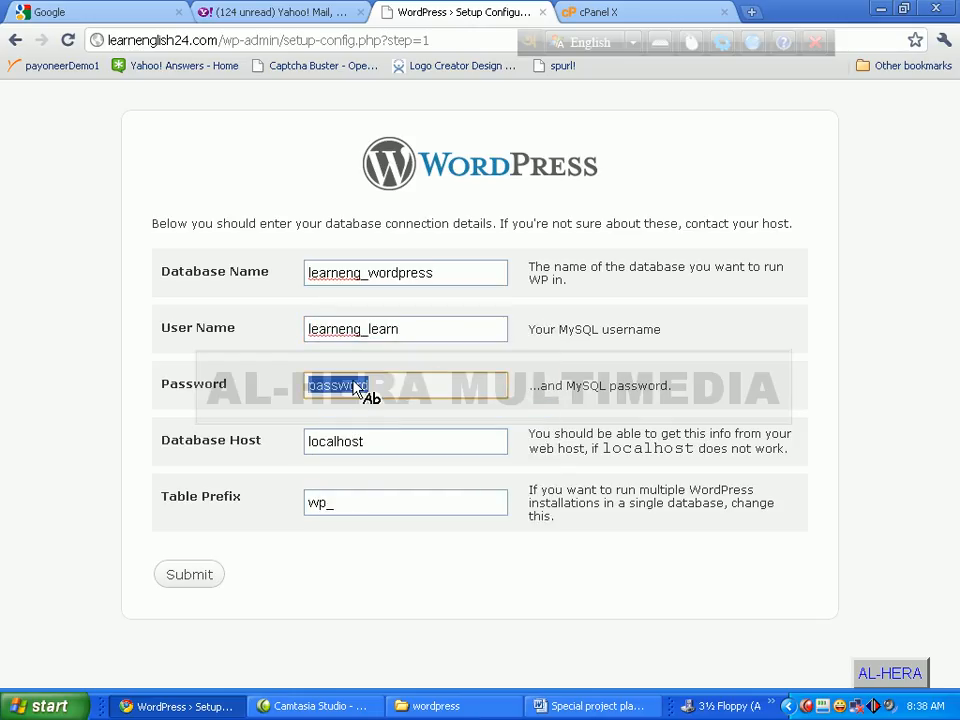
click(625, 13)
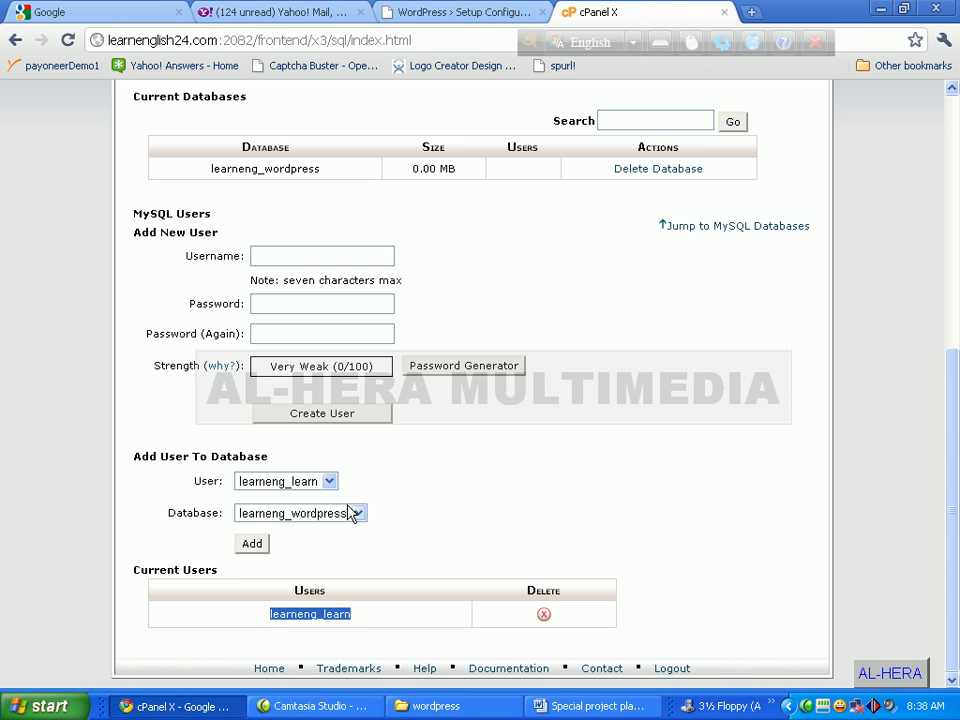
click(431, 9)
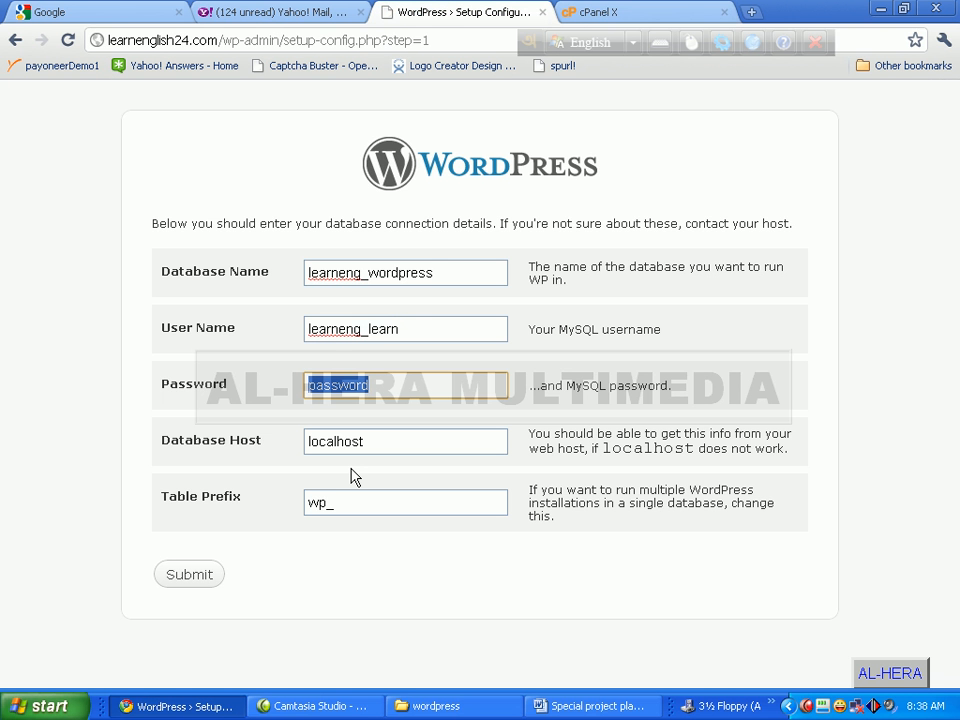
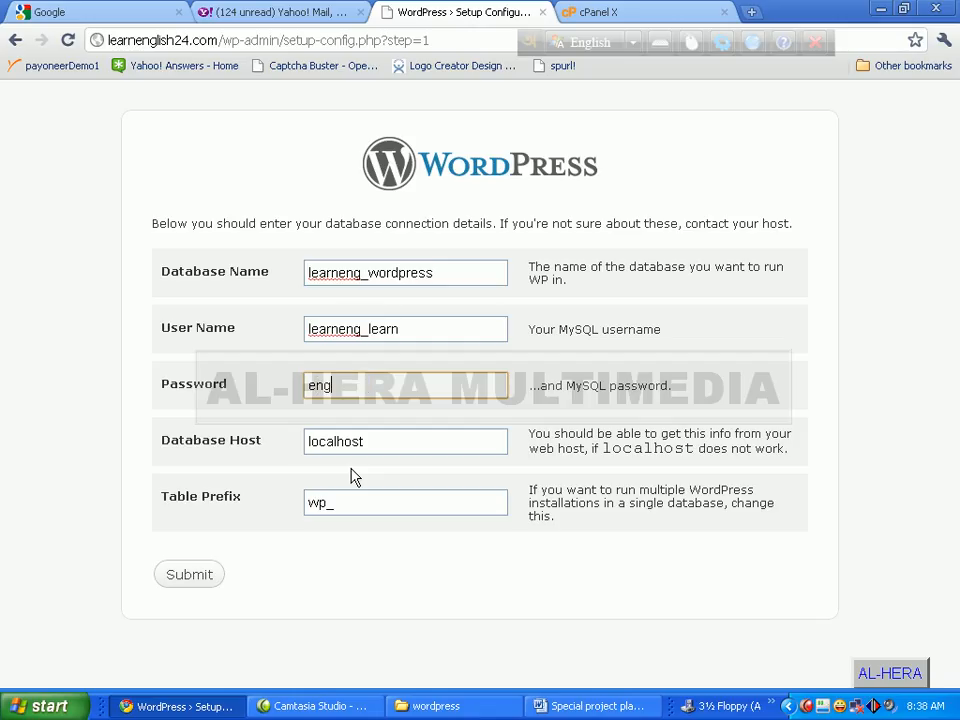
Step: Check the database name, user name and database host entries in the WordPress setup form, and try to submit it
click(433, 326)
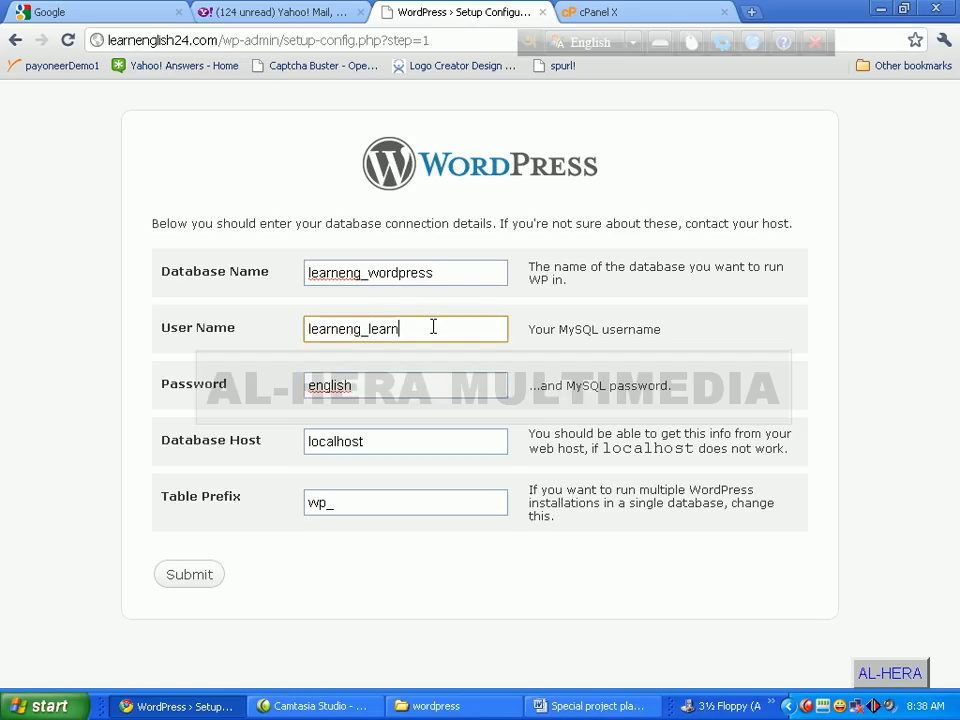
click(450, 270)
click(436, 331)
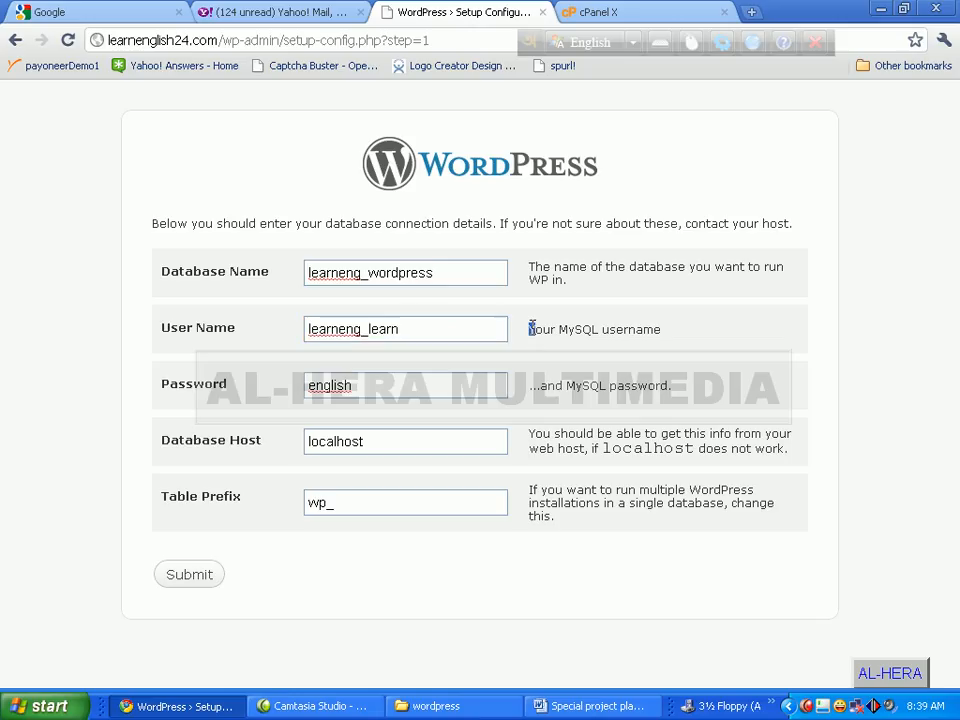
drag(531, 330, 668, 336)
click(668, 336)
click(383, 444)
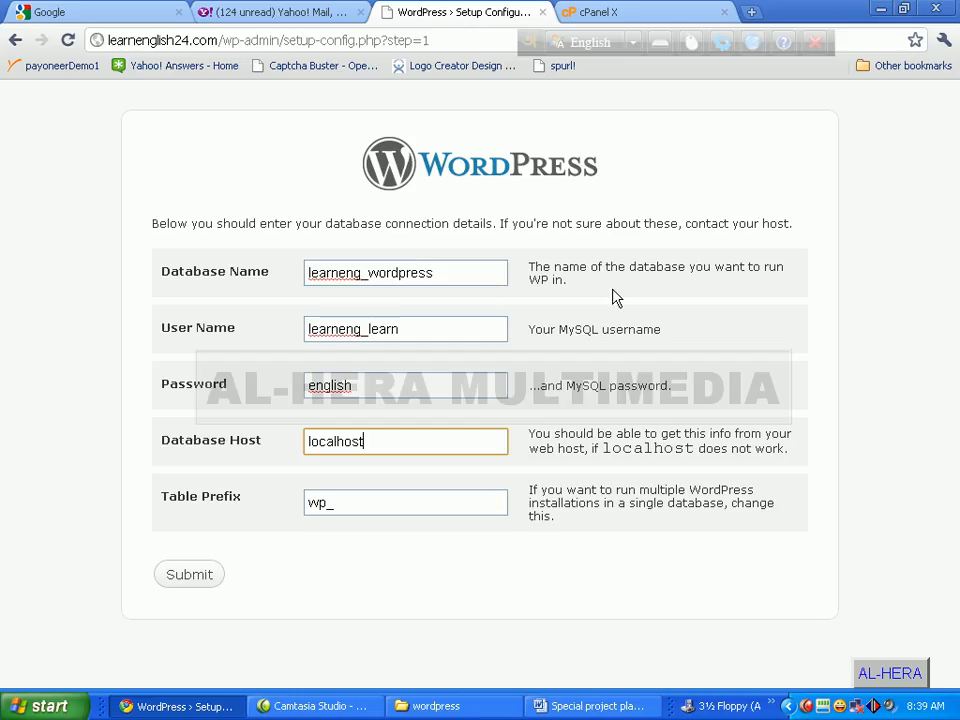
click(191, 580)
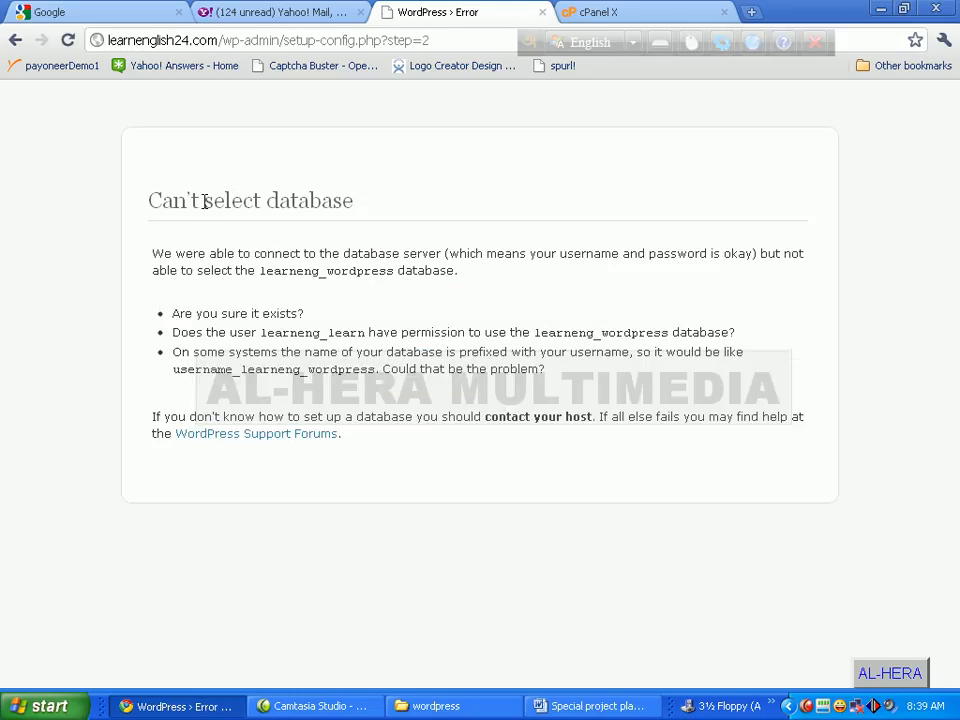
Step: Read the database error page, including its explanation of the connection and the listed possible causes
drag(203, 201, 392, 204)
click(268, 199)
drag(205, 203, 390, 201)
click(392, 205)
drag(181, 252, 753, 253)
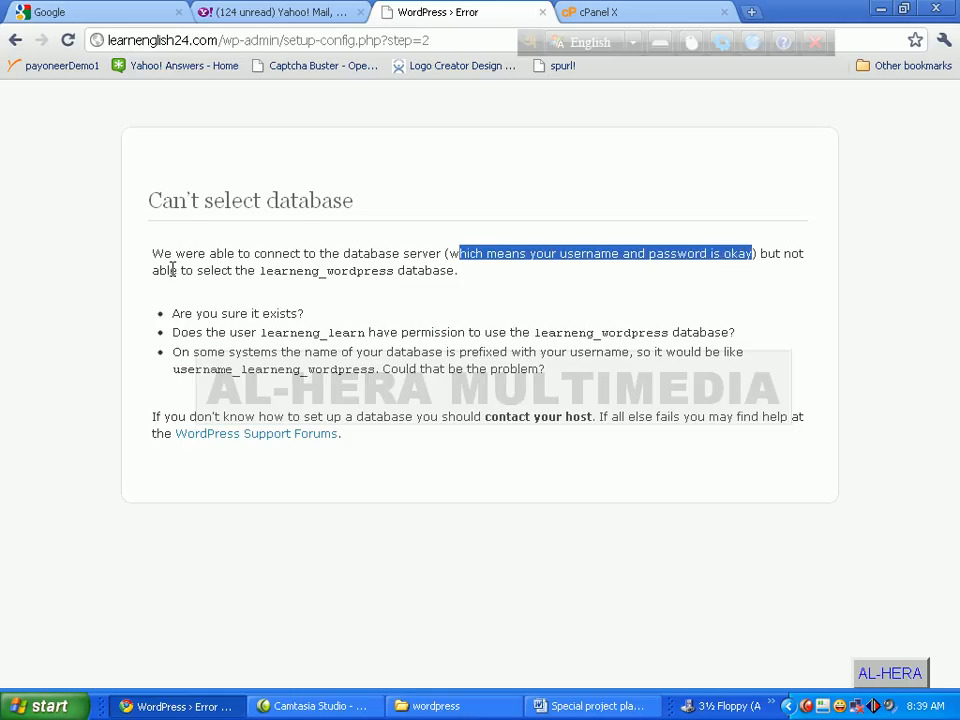
drag(172, 270, 489, 279)
click(501, 281)
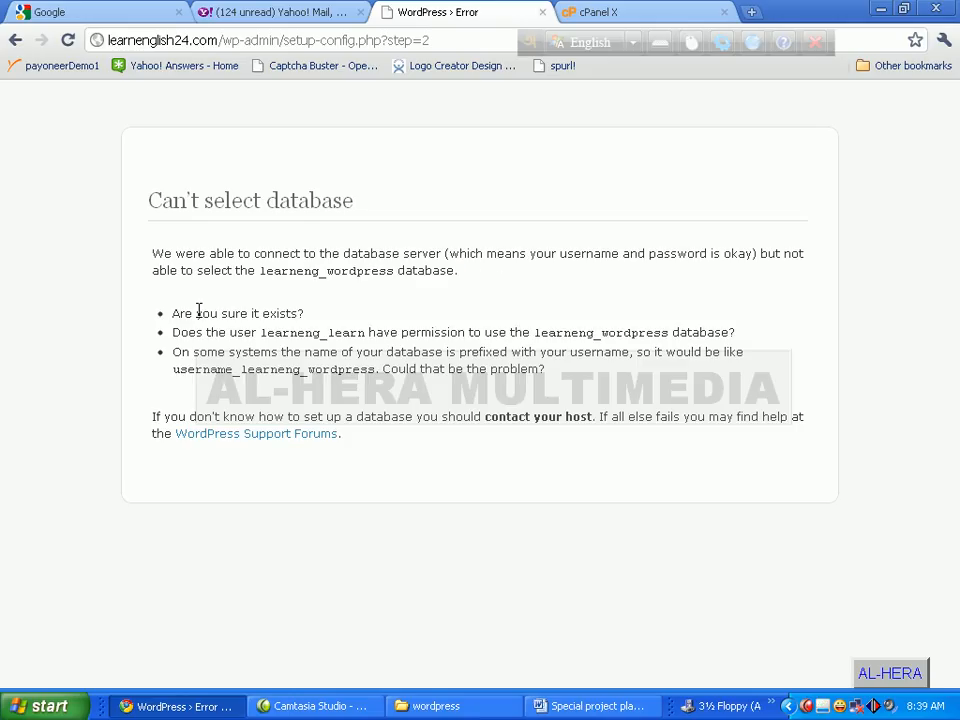
drag(185, 313, 300, 309)
click(320, 316)
Step: Locate Add User To Database on cPanel's MySQL Databases page, and return the WordPress setup to its connection details form
click(652, 14)
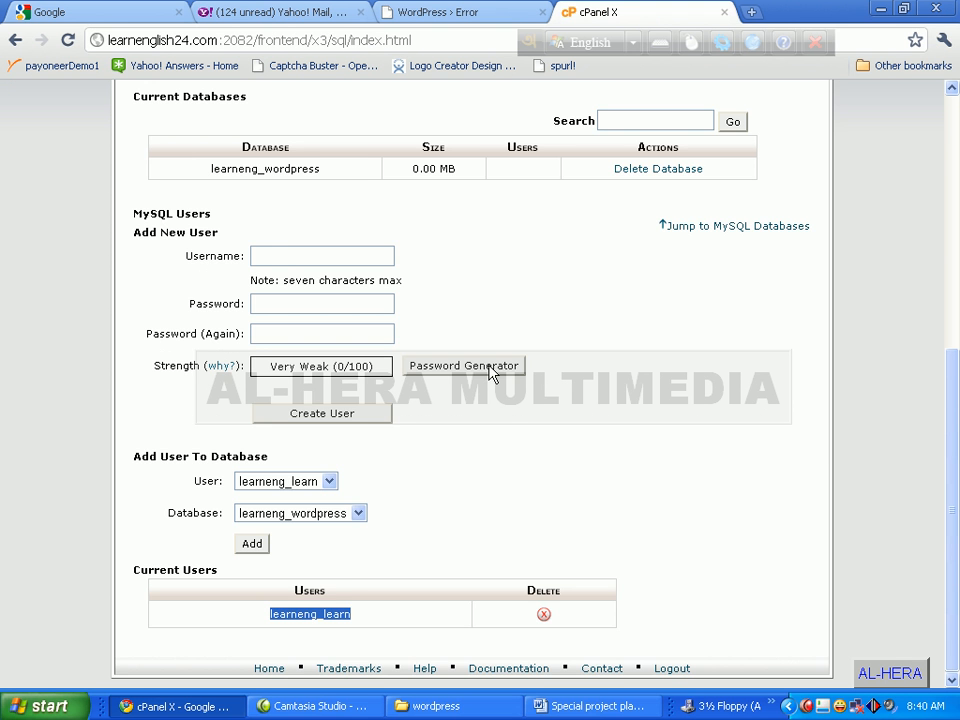
scroll(490, 372, up, 3)
scroll(493, 245, down, 1)
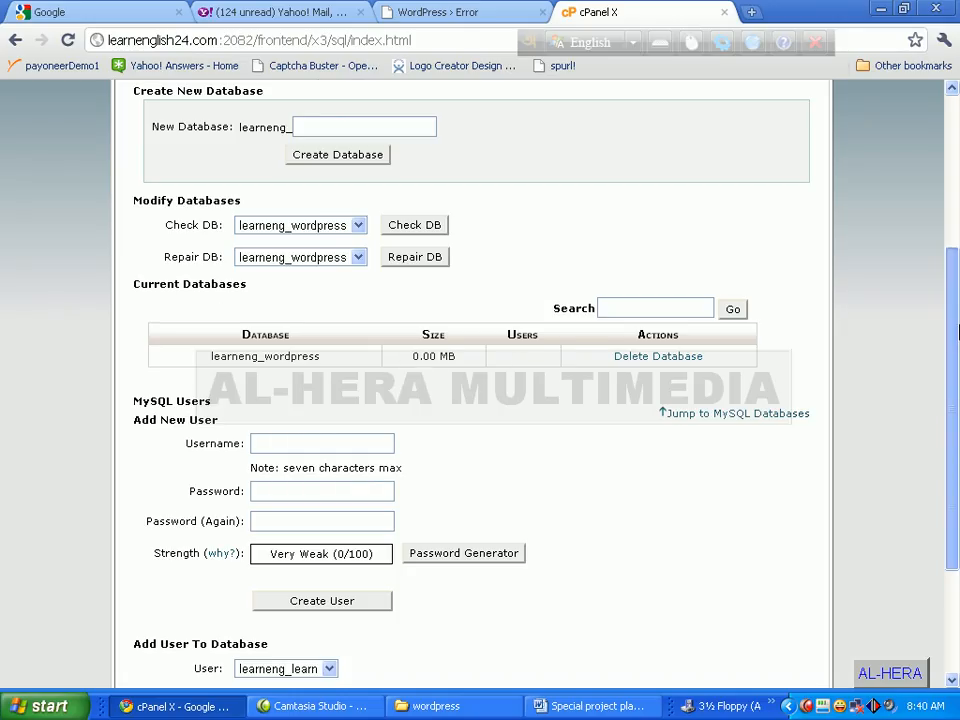
drag(957, 332, 957, 432)
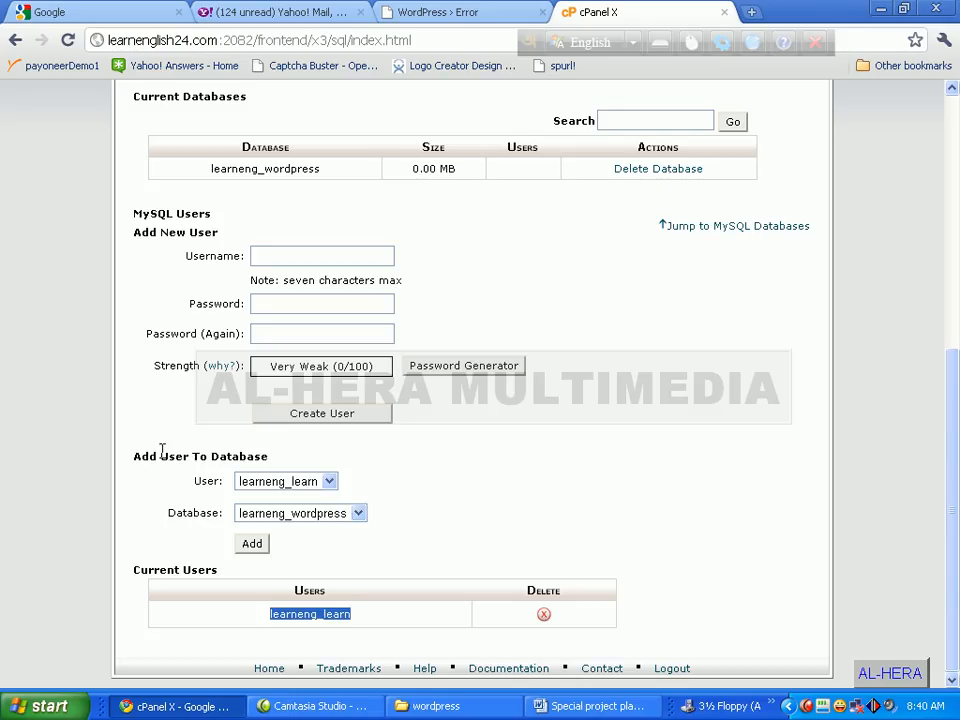
drag(162, 451, 293, 454)
click(293, 461)
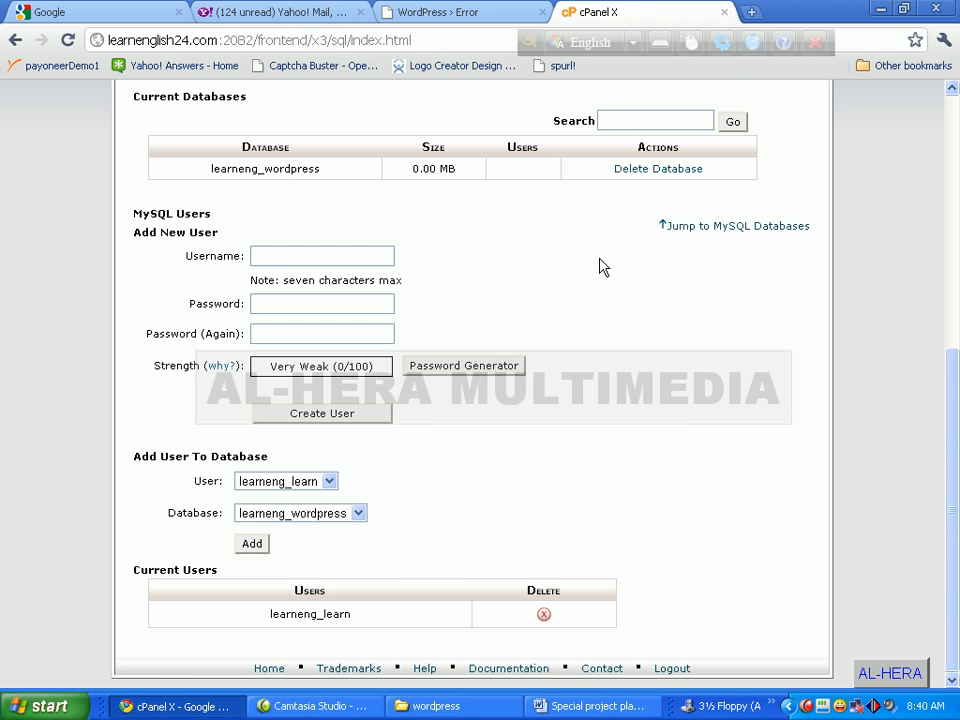
scroll(592, 254, up, 3)
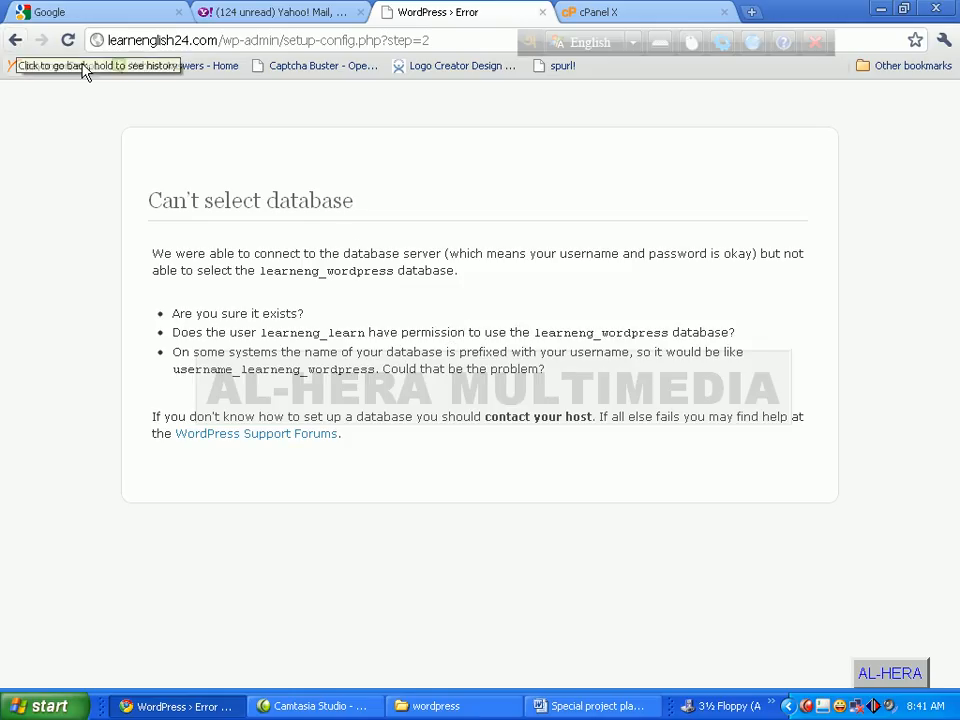
click(16, 43)
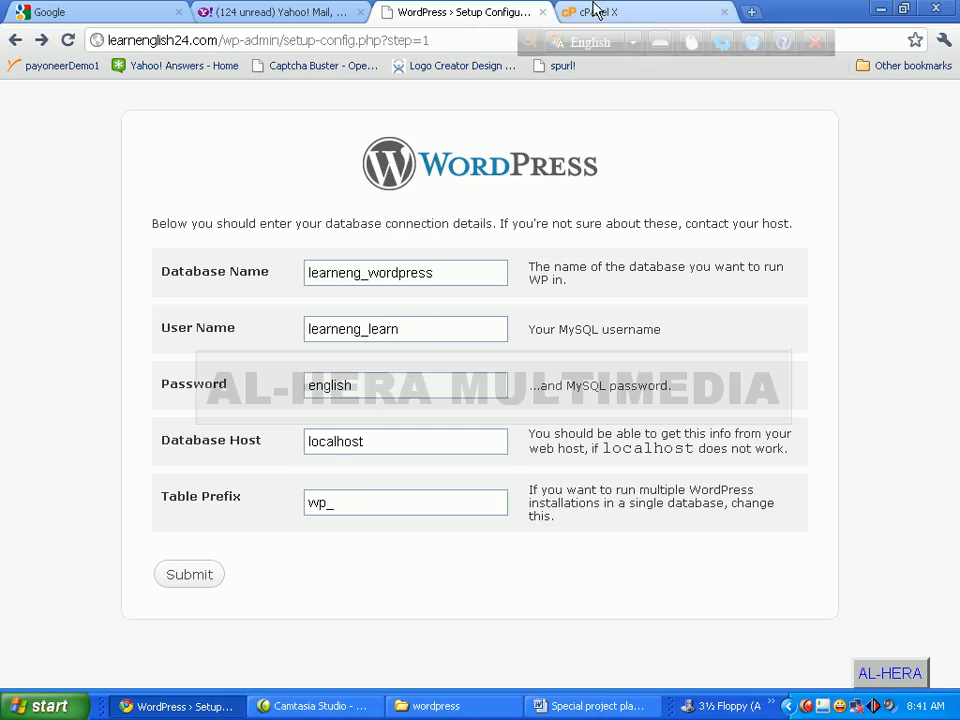
Step: Add the user learneng_learn to the database learneng_wordpress on cPanel's MySQL Databases page
click(638, 17)
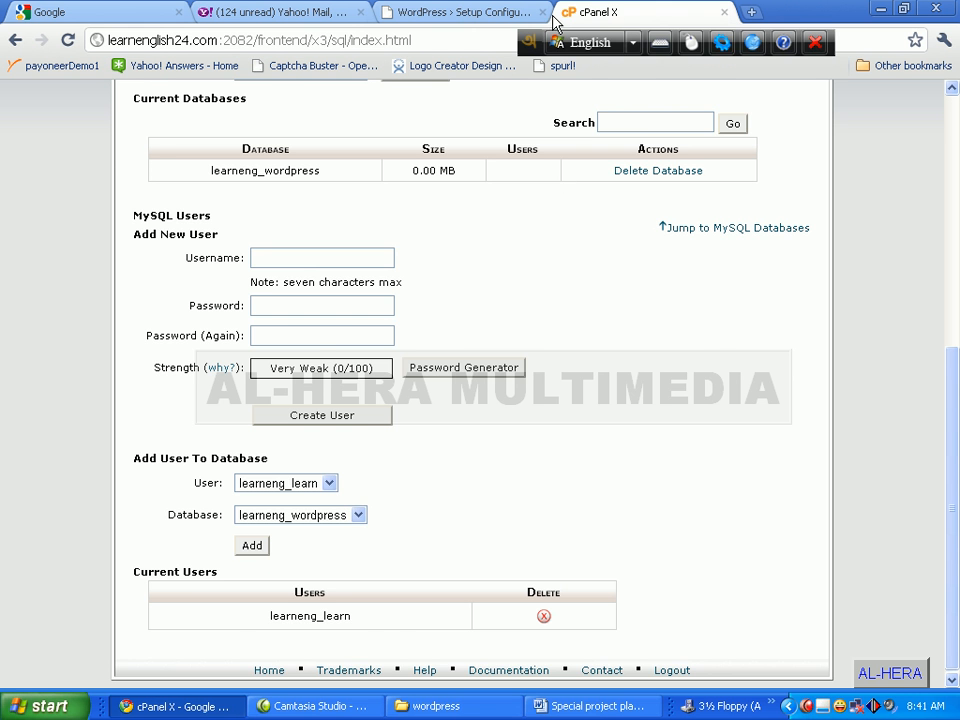
scroll(530, 334, up, 3)
scroll(530, 334, up, 2)
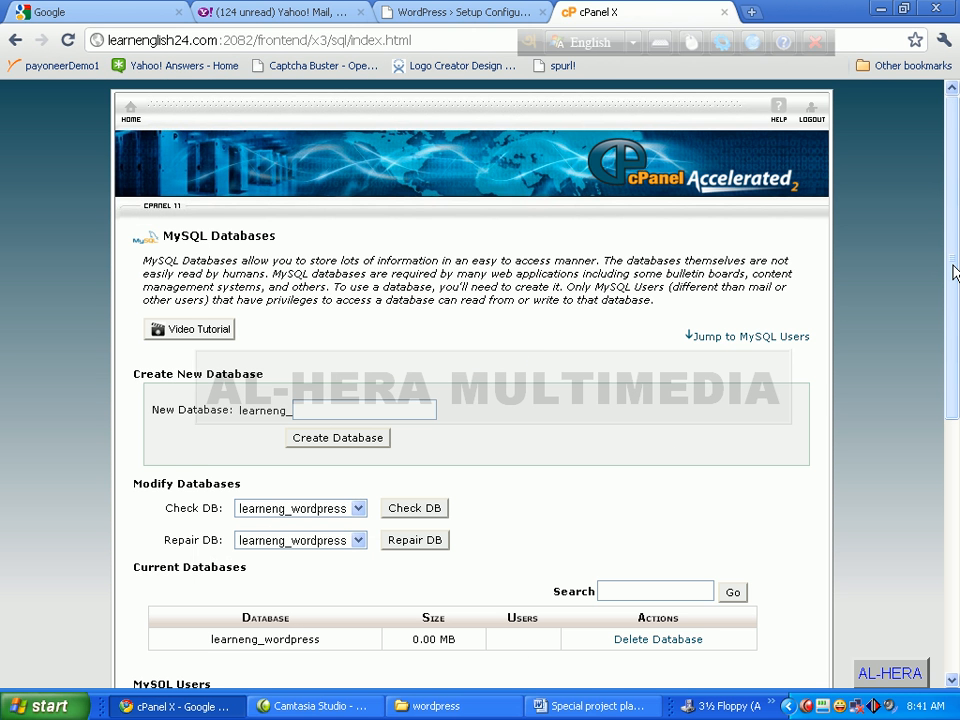
drag(955, 272, 950, 495)
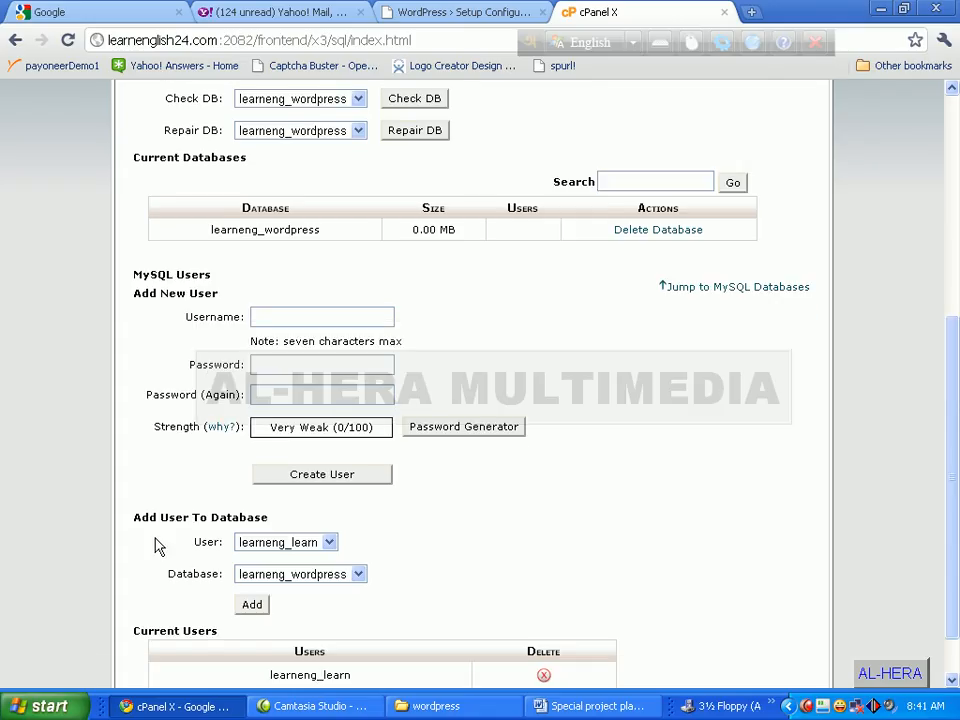
drag(144, 517, 279, 521)
click(290, 522)
scroll(360, 671, down, 1)
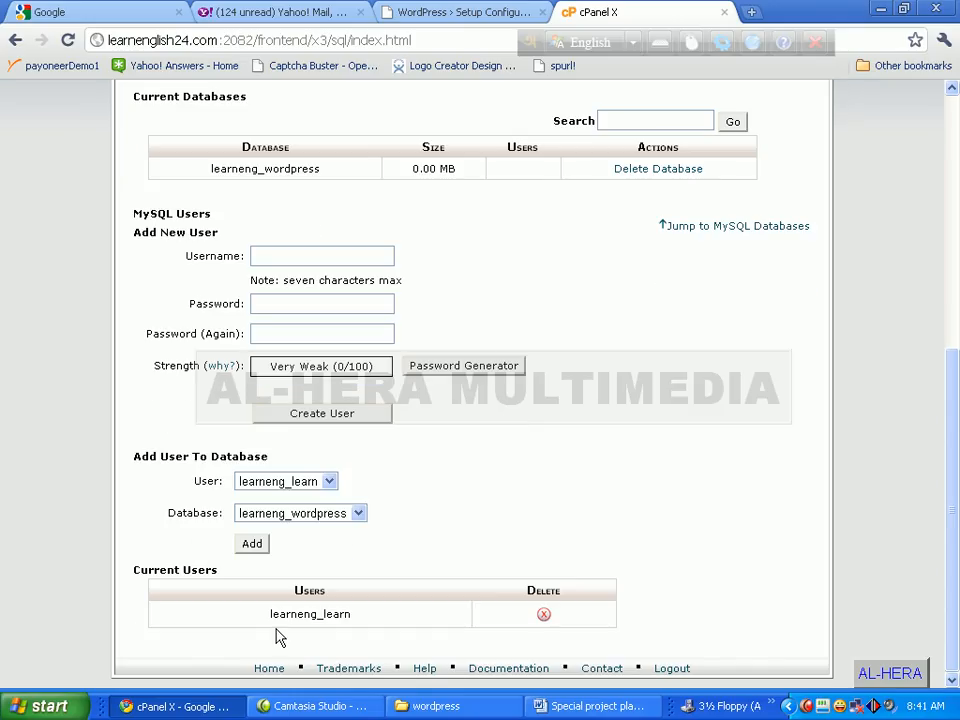
drag(272, 614, 439, 617)
click(360, 625)
click(259, 548)
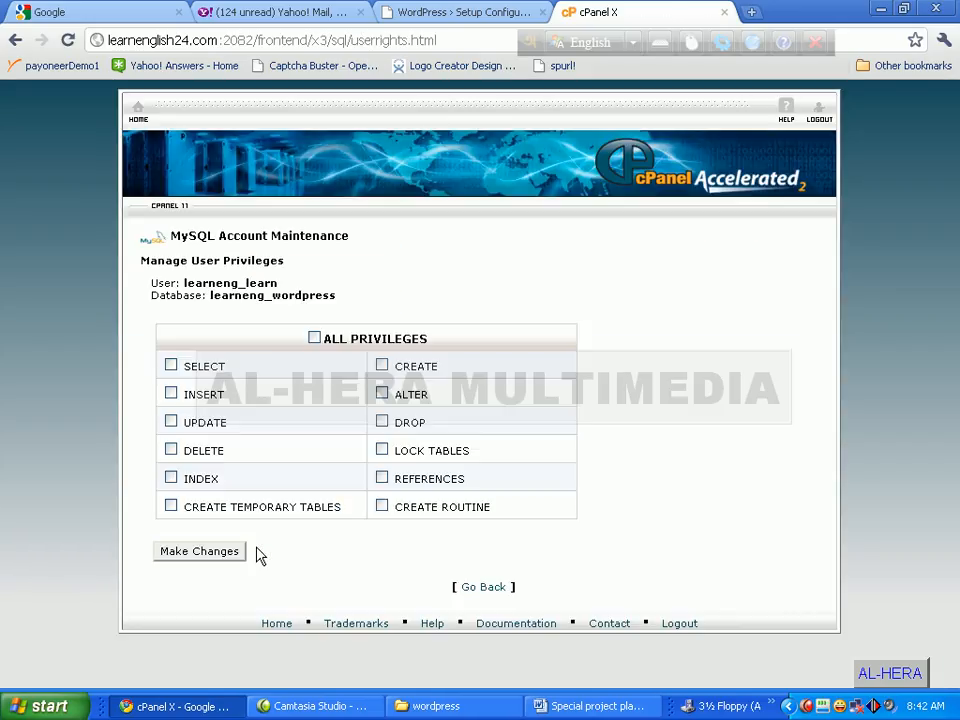
Step: Grant learneng_learn all privileges on the learneng_wordpress database and apply the changes
click(314, 339)
click(210, 558)
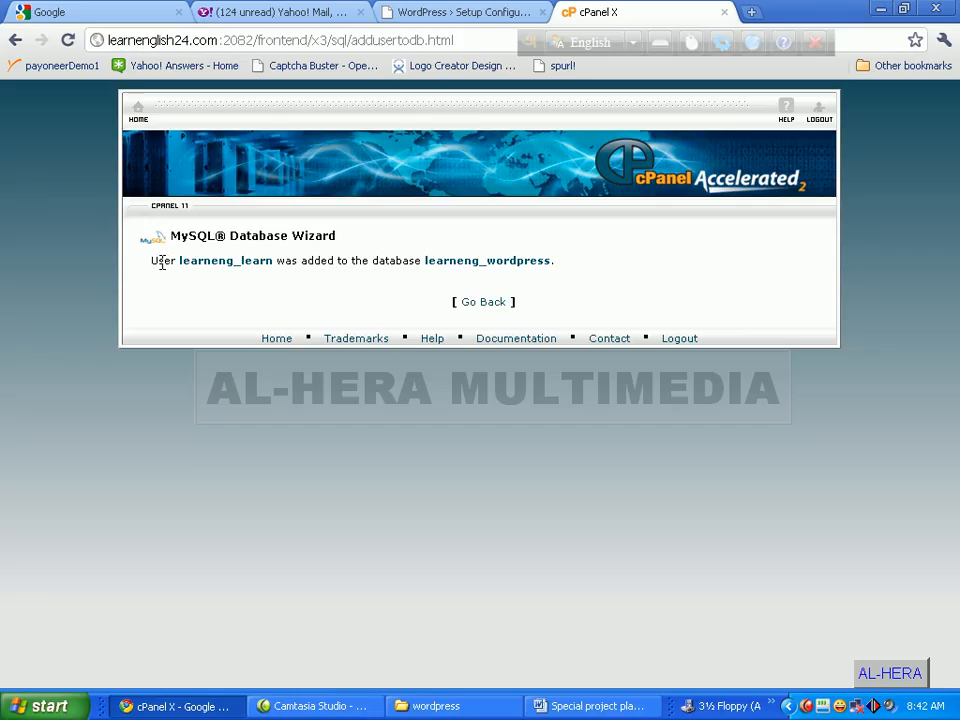
drag(164, 261, 341, 260)
click(415, 279)
Step: Go back to the MySQL Databases page and check which user is assigned to learneng_wordpress
click(488, 304)
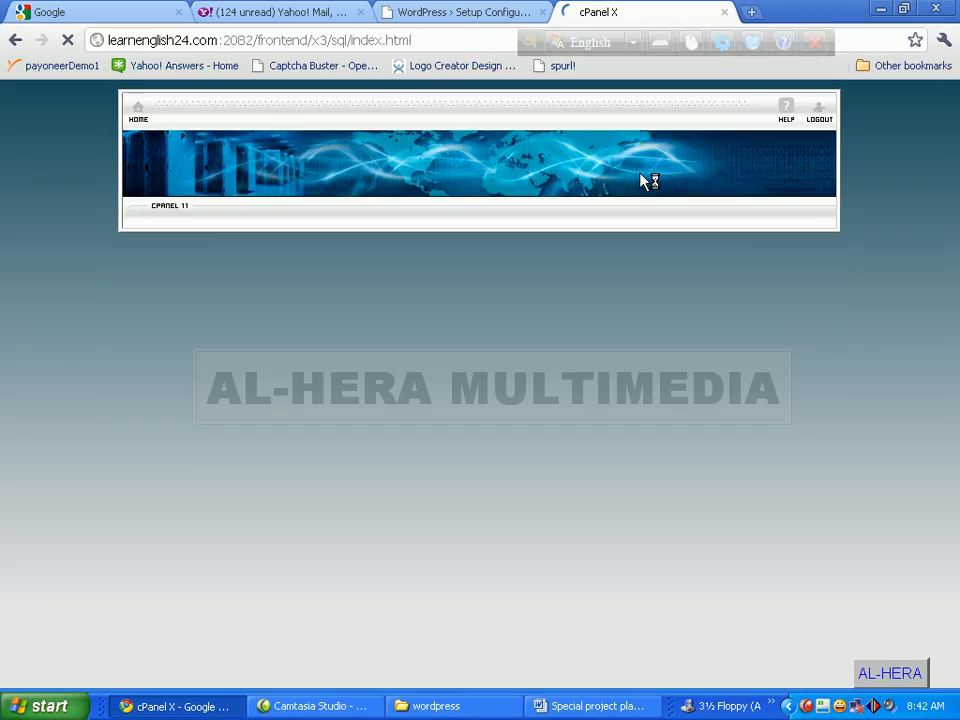
scroll(557, 480, down, 5)
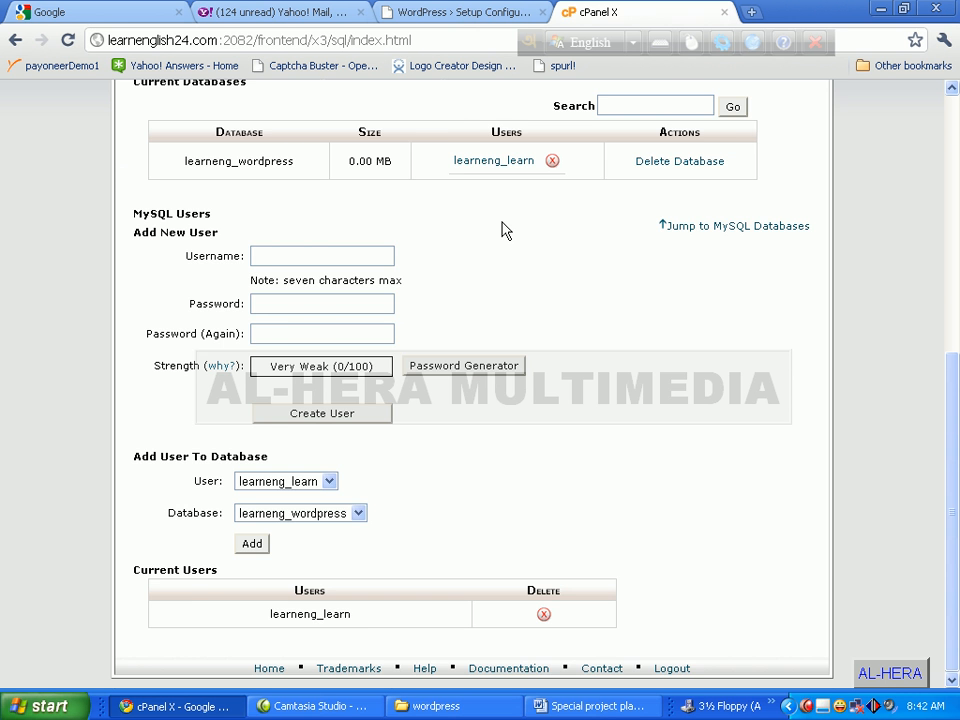
scroll(495, 300, up, 3)
scroll(425, 521, up, 2)
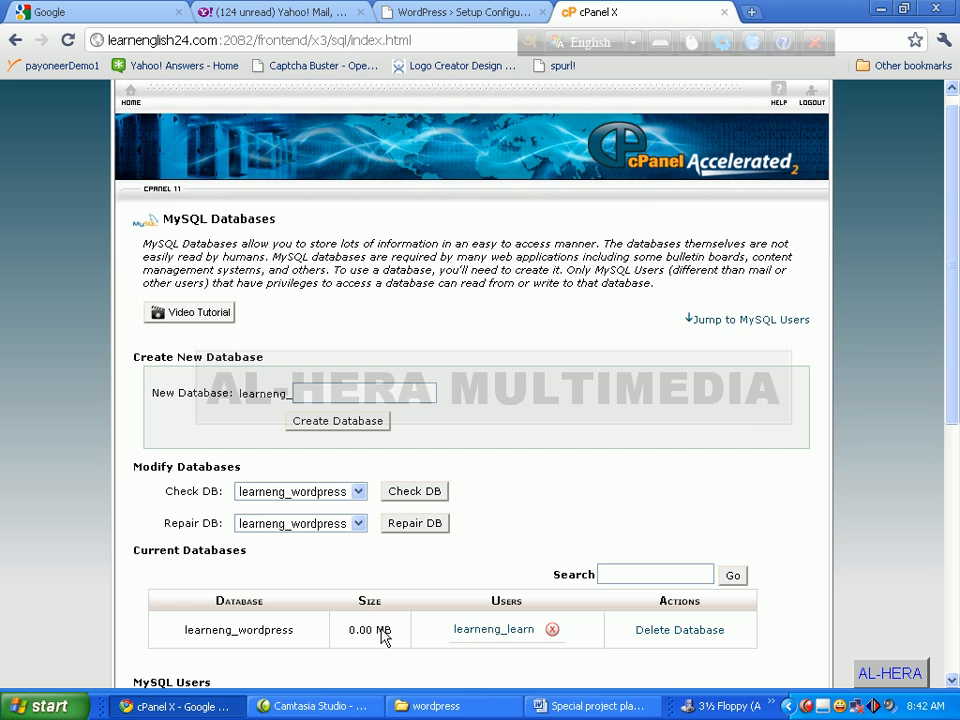
scroll(489, 626, down, 4)
scroll(407, 551, down, 1)
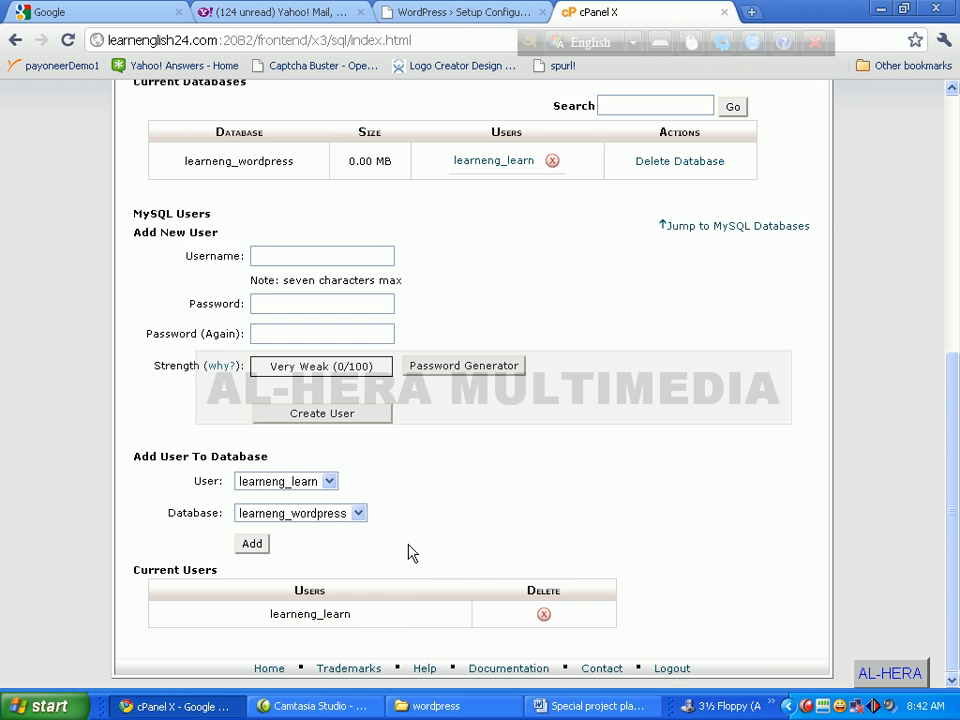
scroll(517, 615, up, 8)
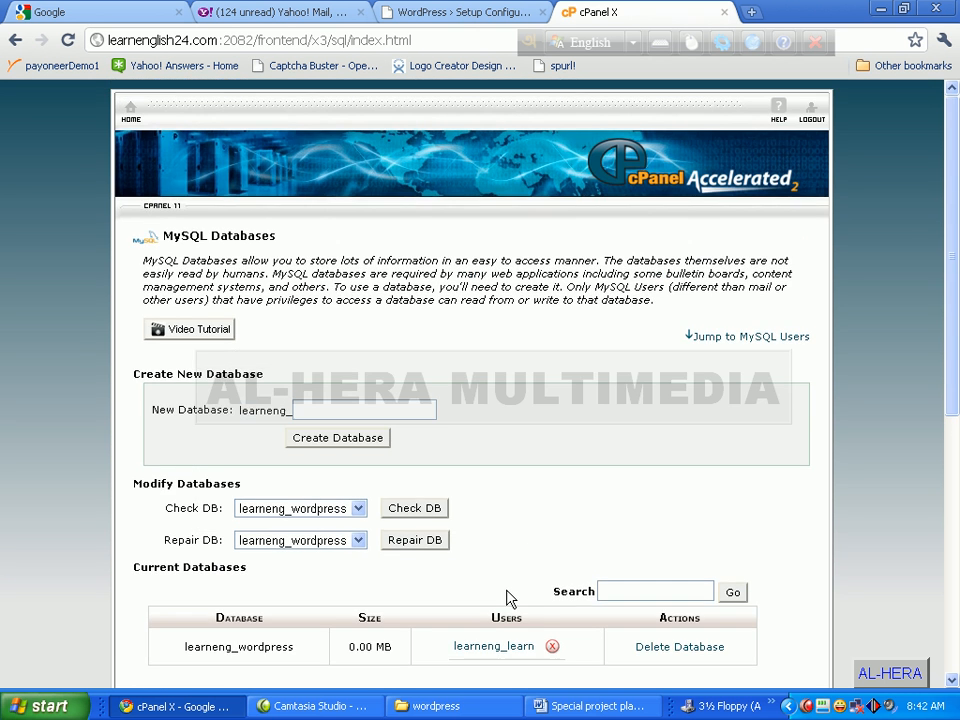
Step: Submit the database connection details in the WordPress setup form again and run the install
click(480, 14)
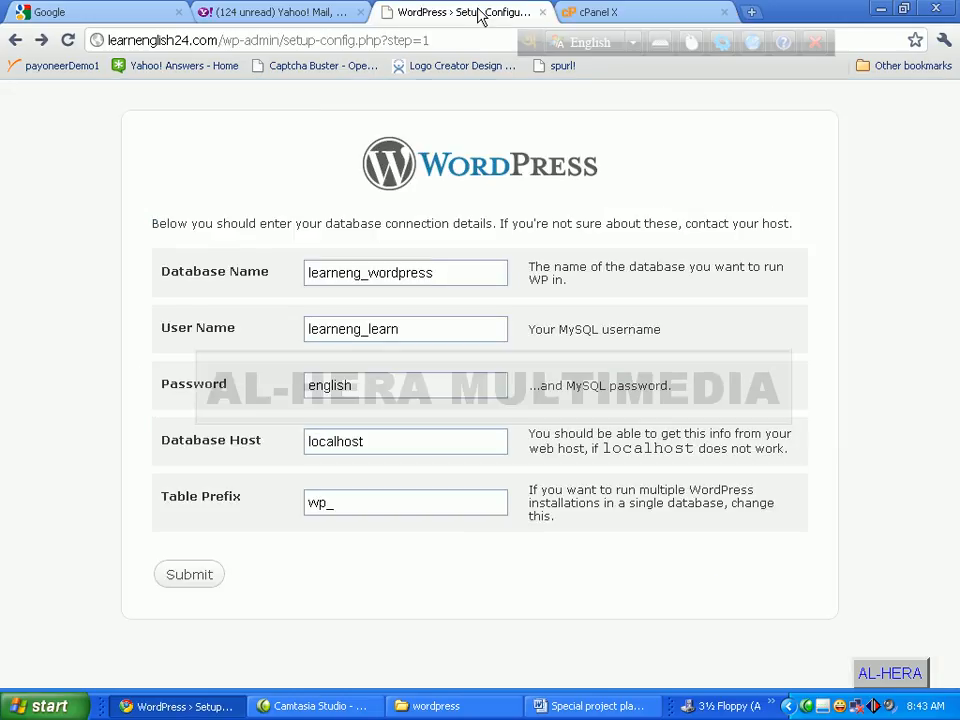
click(189, 578)
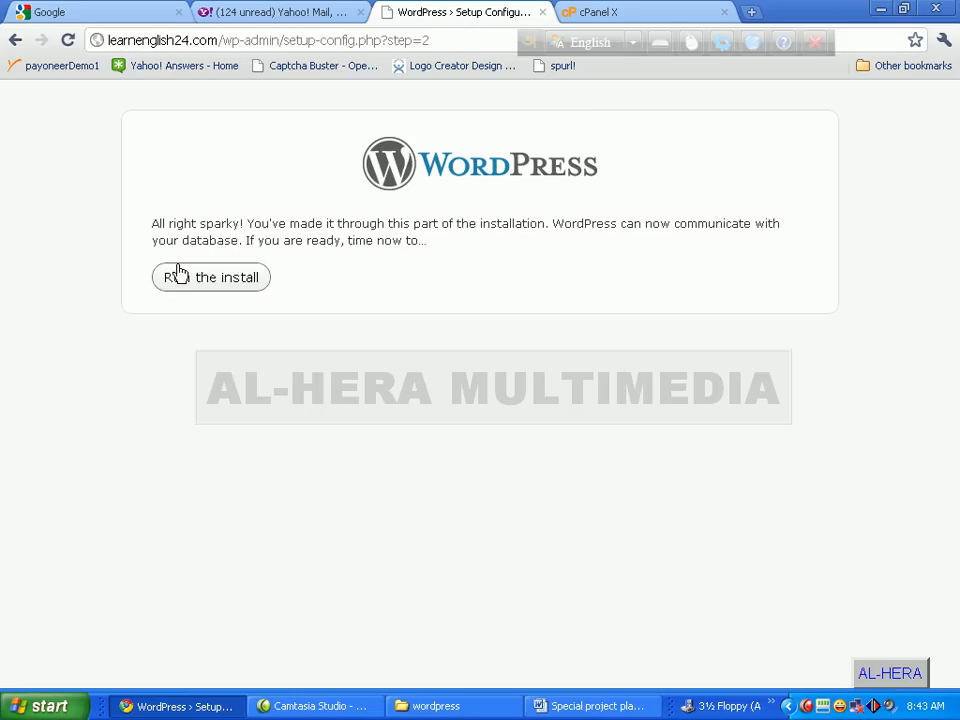
drag(153, 222, 277, 221)
click(300, 224)
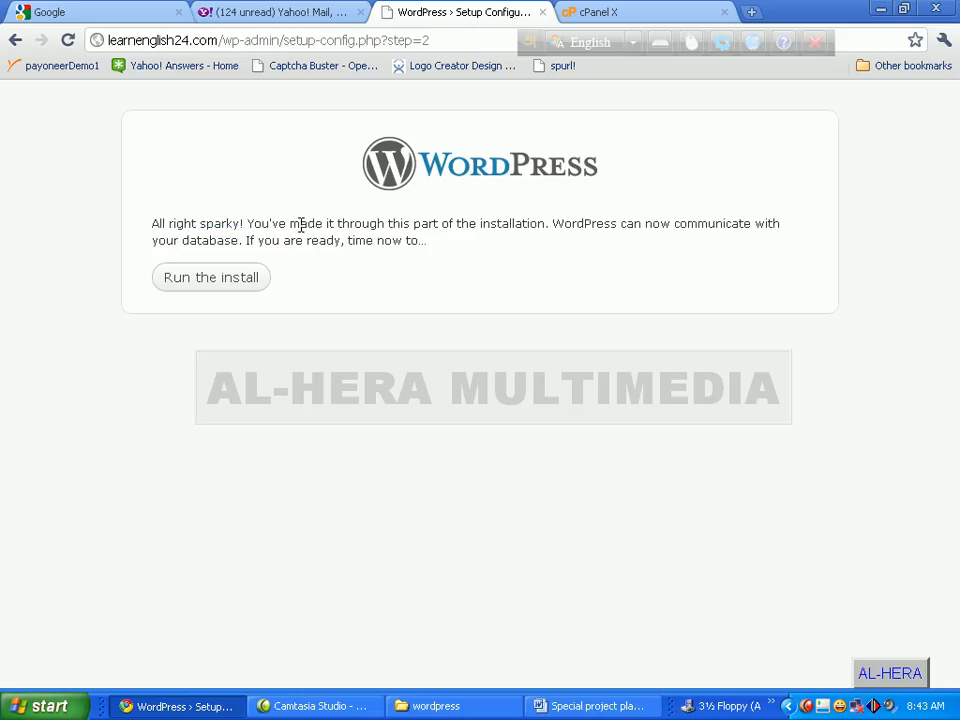
drag(251, 223, 580, 223)
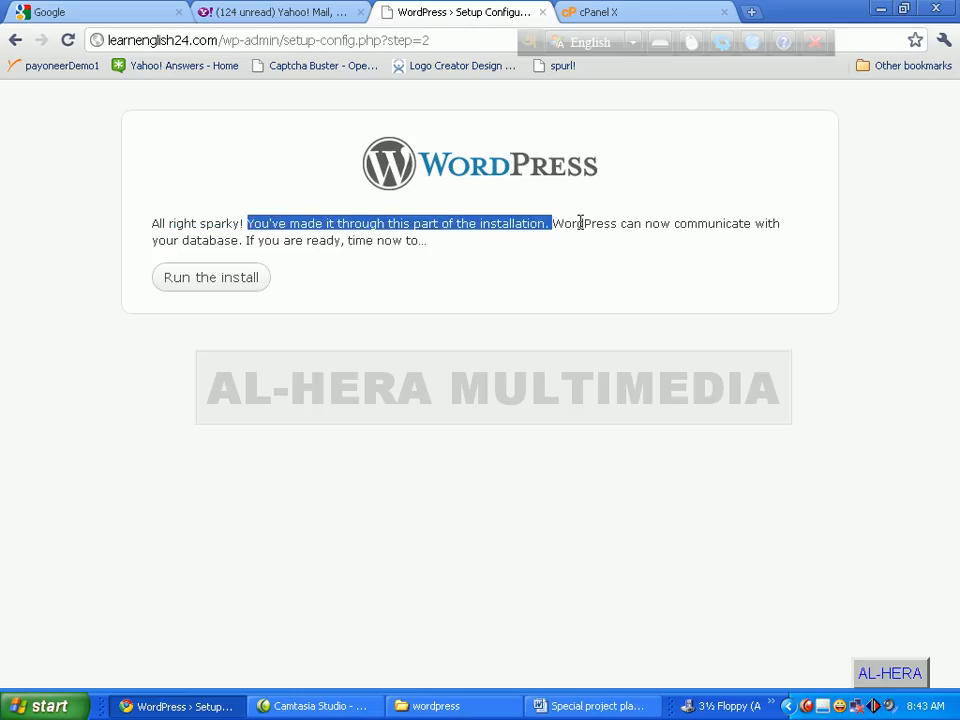
click(588, 222)
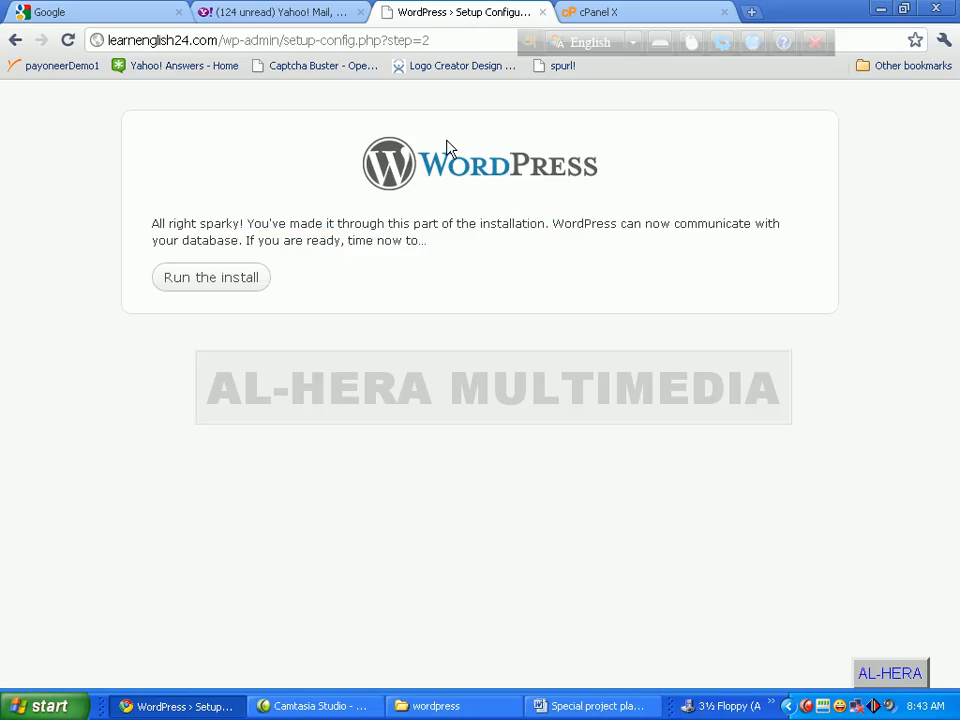
click(215, 286)
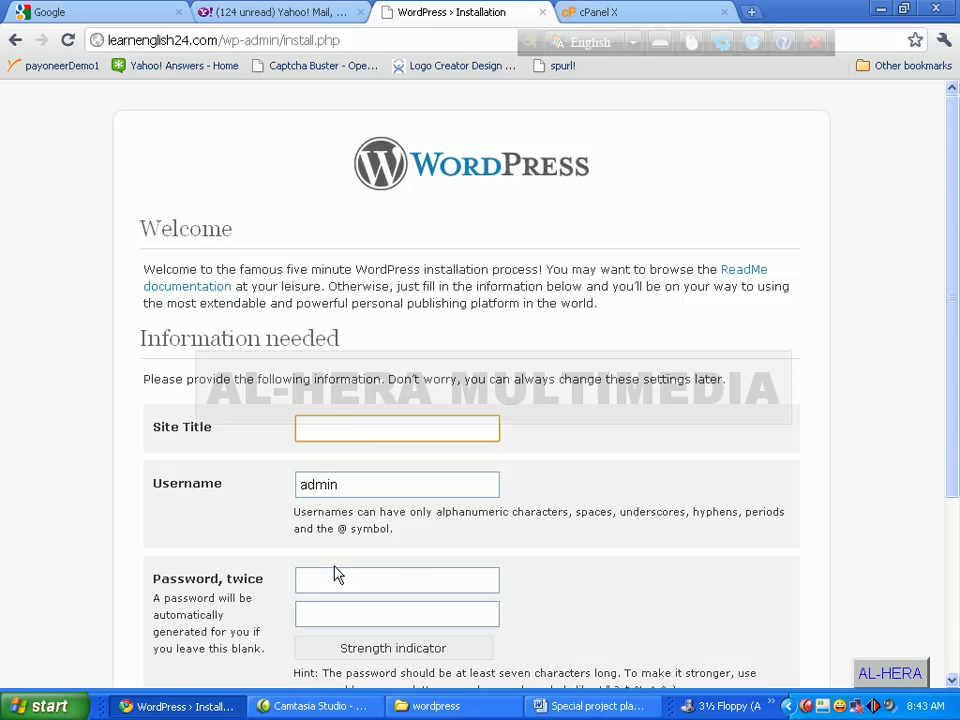
Step: Switch to Word and copy the site name Tutorial Blog from the Special project plan document
click(580, 706)
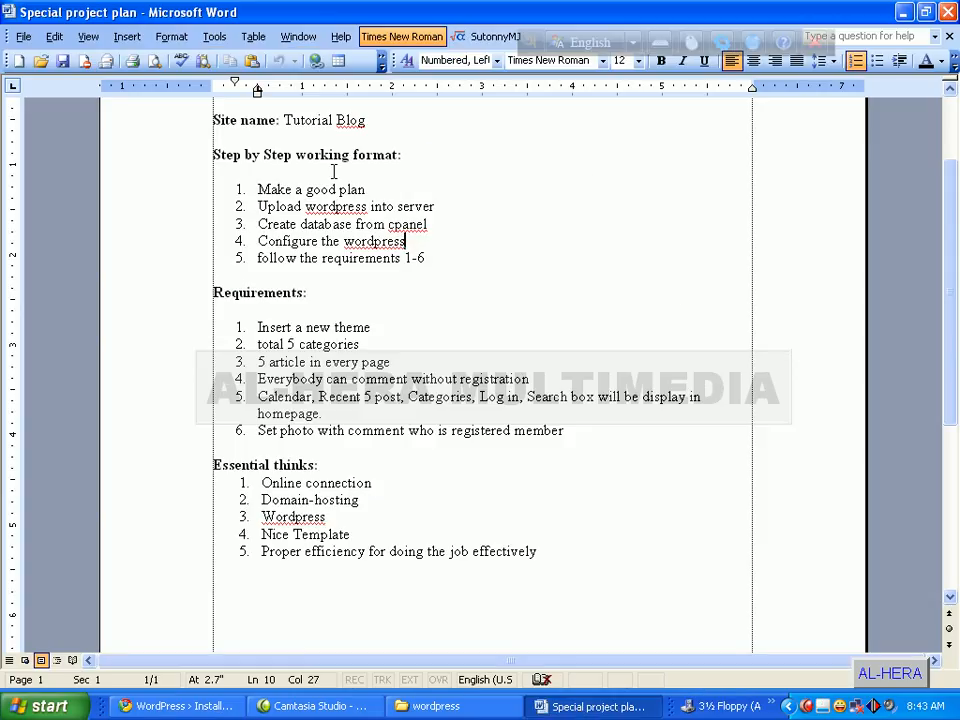
scroll(326, 175, up, 3)
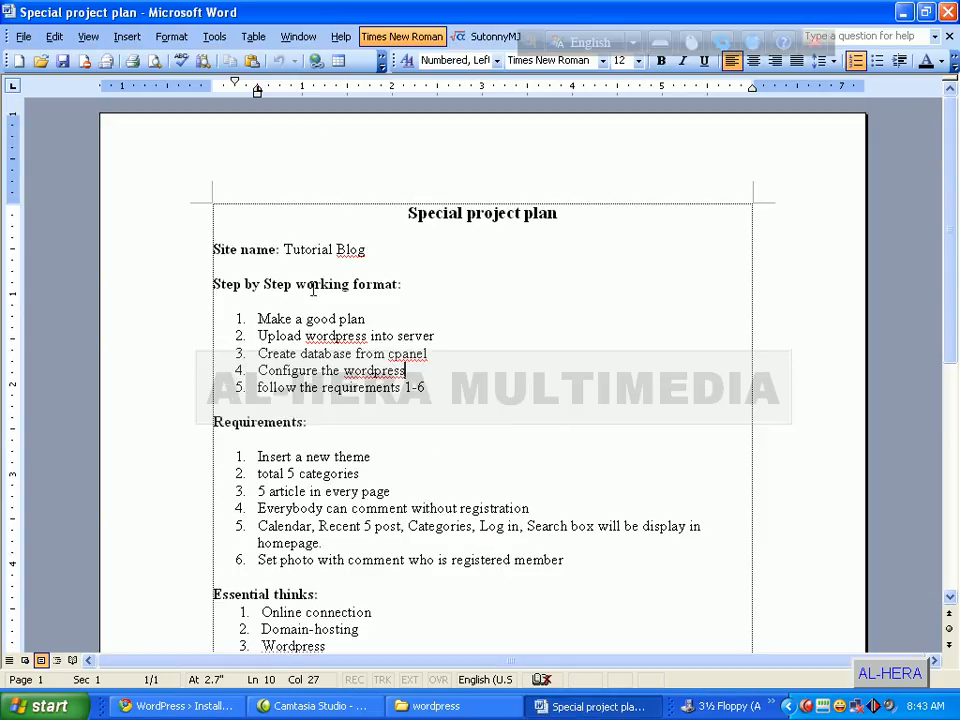
scroll(312, 285, down, 2)
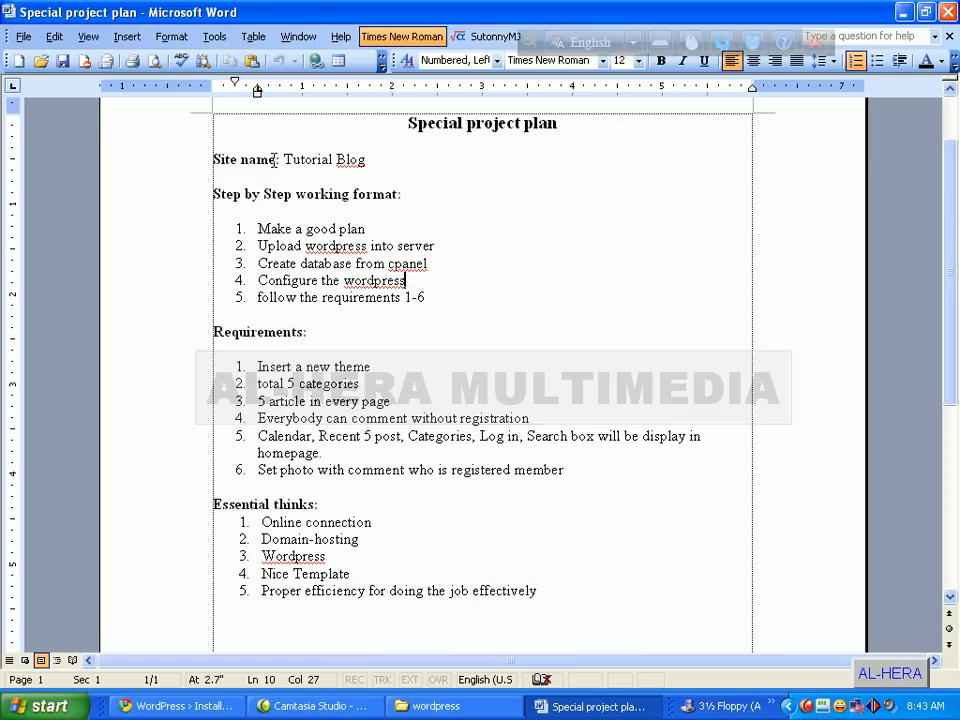
drag(284, 158, 362, 158)
right_click(374, 160)
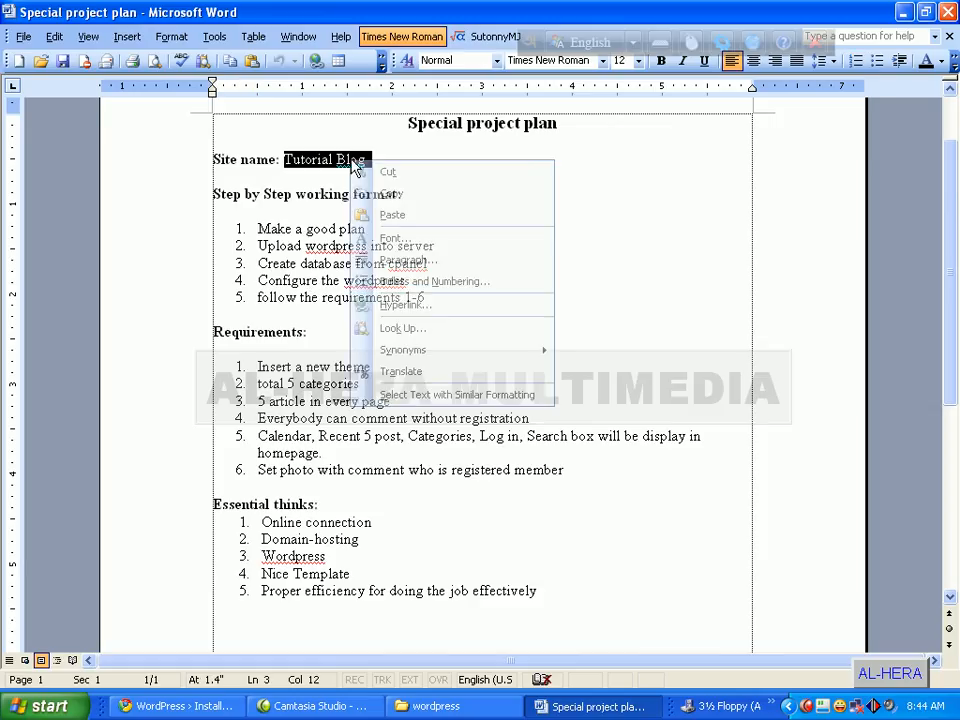
click(396, 193)
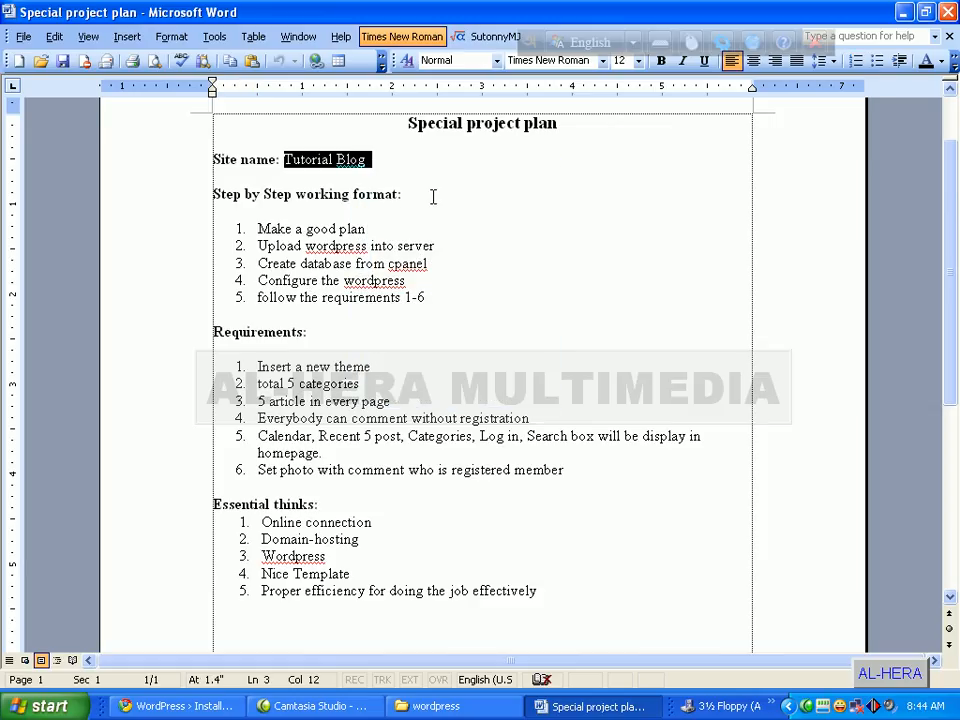
Step: Return to Chrome and paste Tutorial Blog as the site title in the WordPress installation form
click(214, 706)
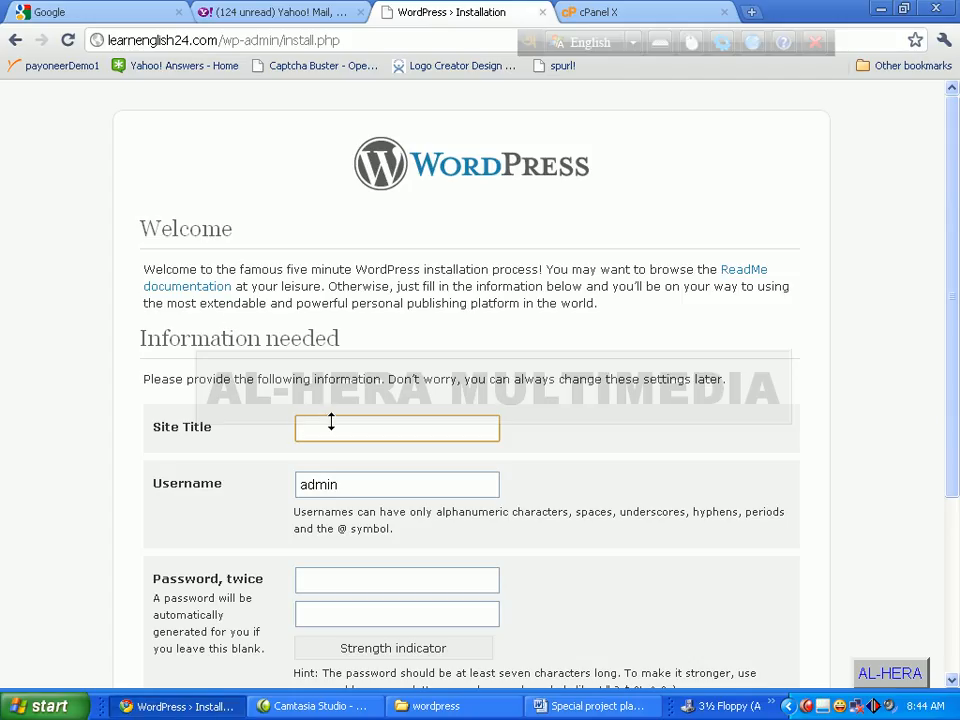
key(ctrl+v)
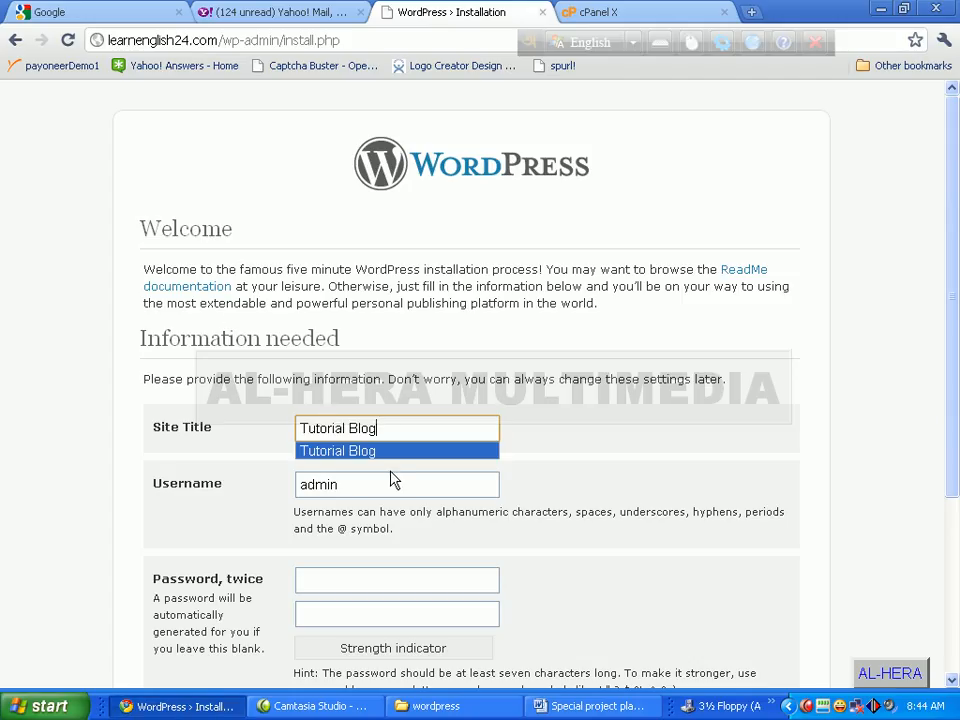
click(238, 498)
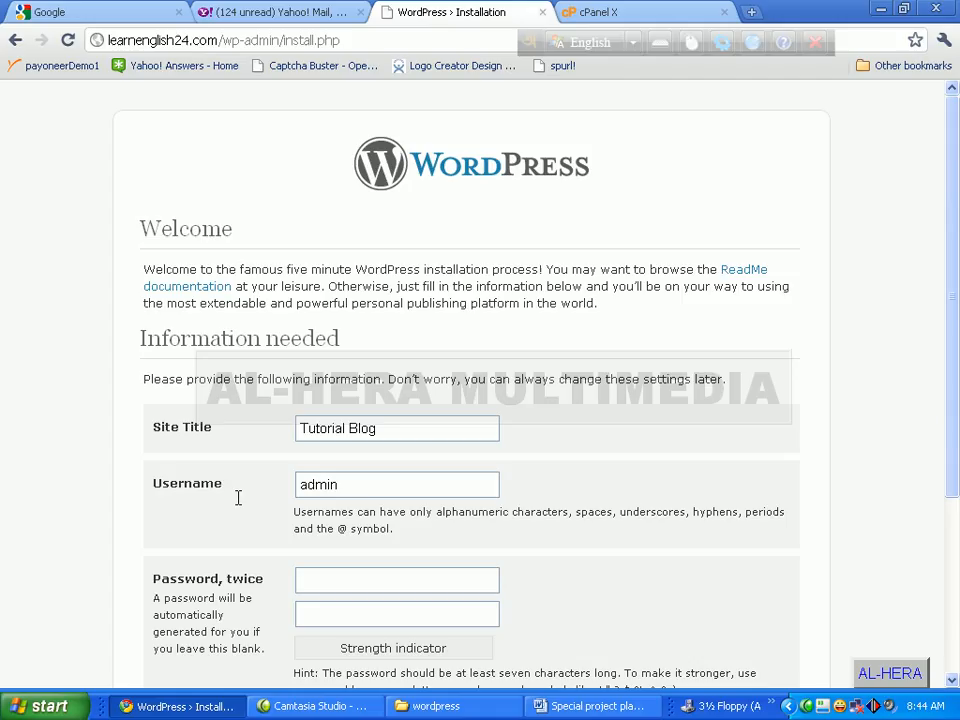
click(352, 482)
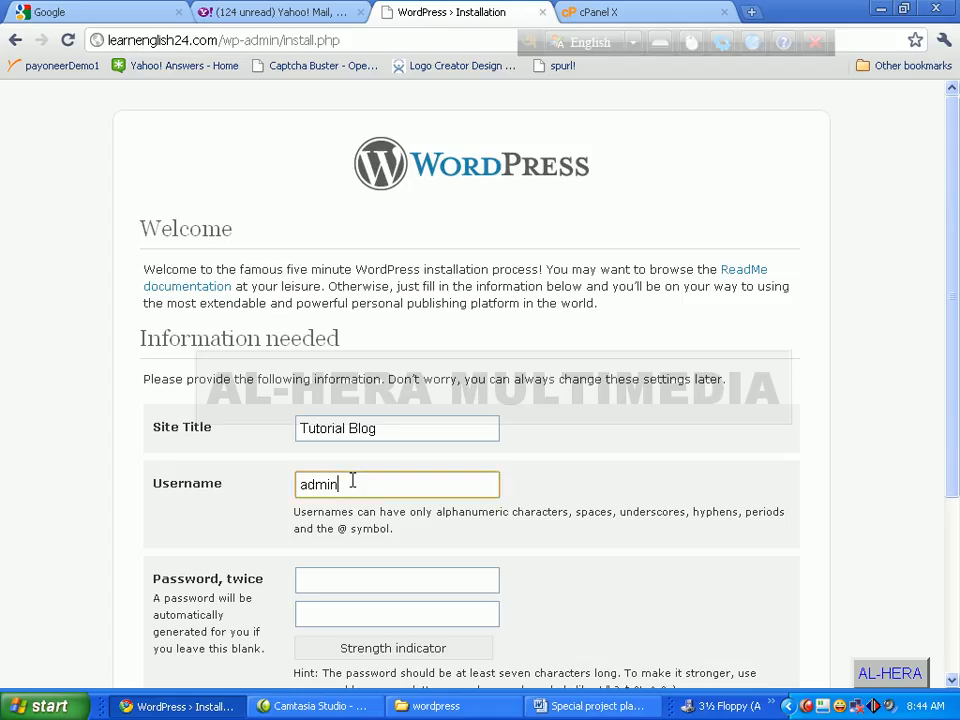
scroll(362, 488, down, 1)
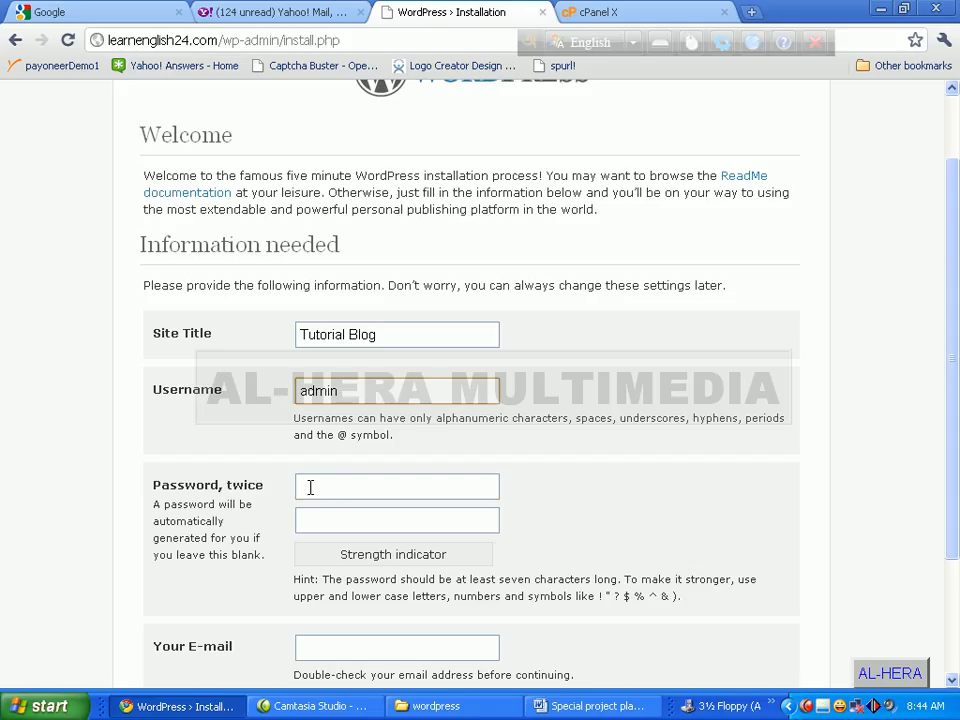
click(330, 486)
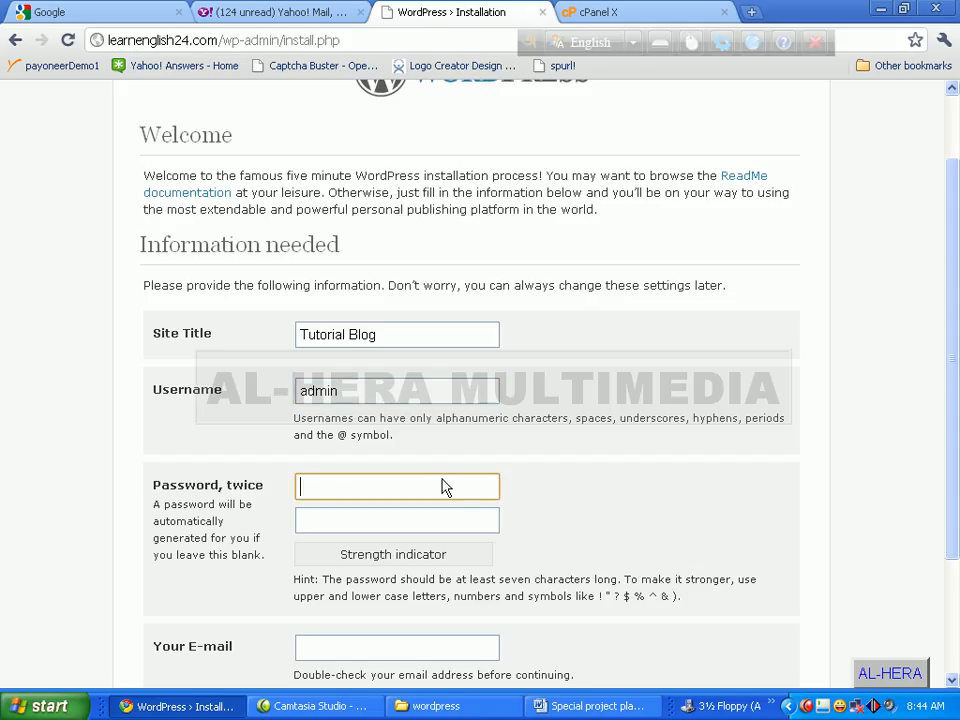
click(163, 396)
Step: Log out of cPanel and return to the WordPress installation form
click(656, 13)
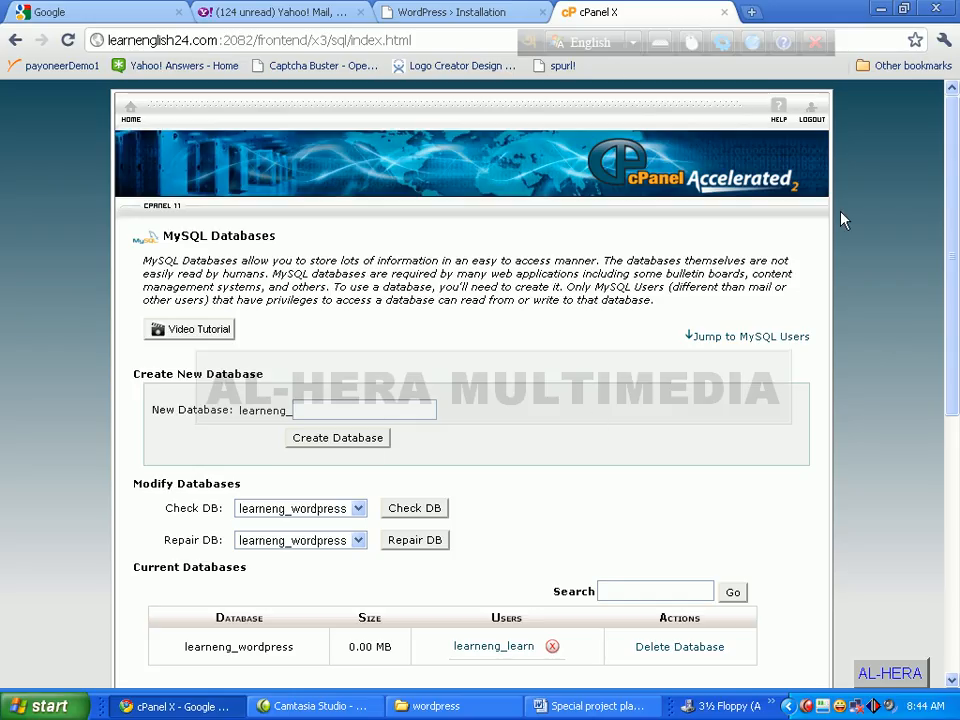
click(811, 118)
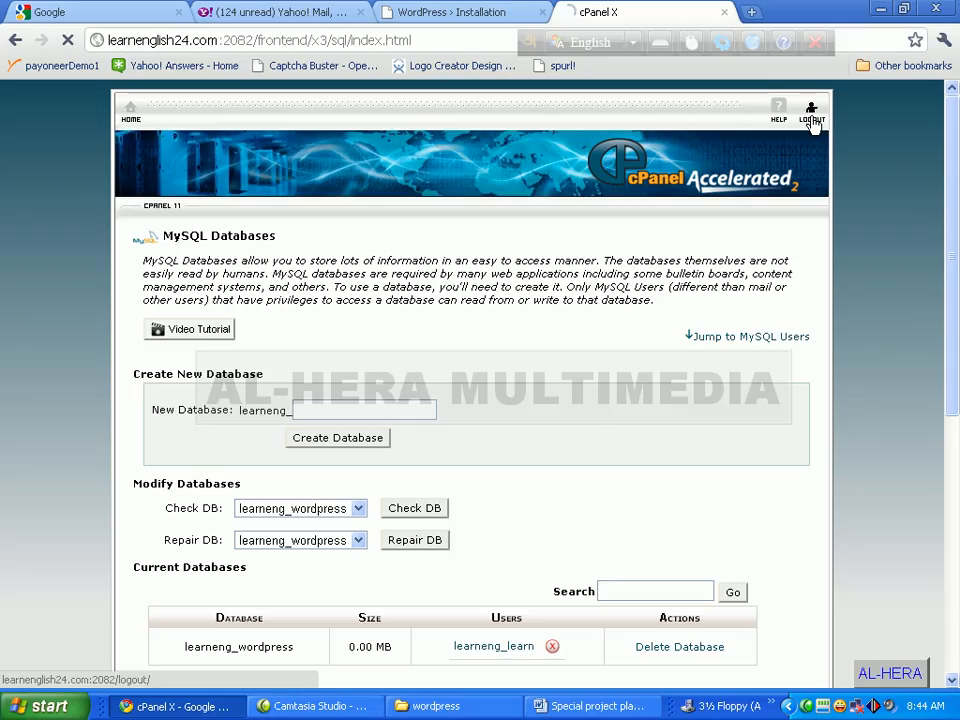
click(446, 14)
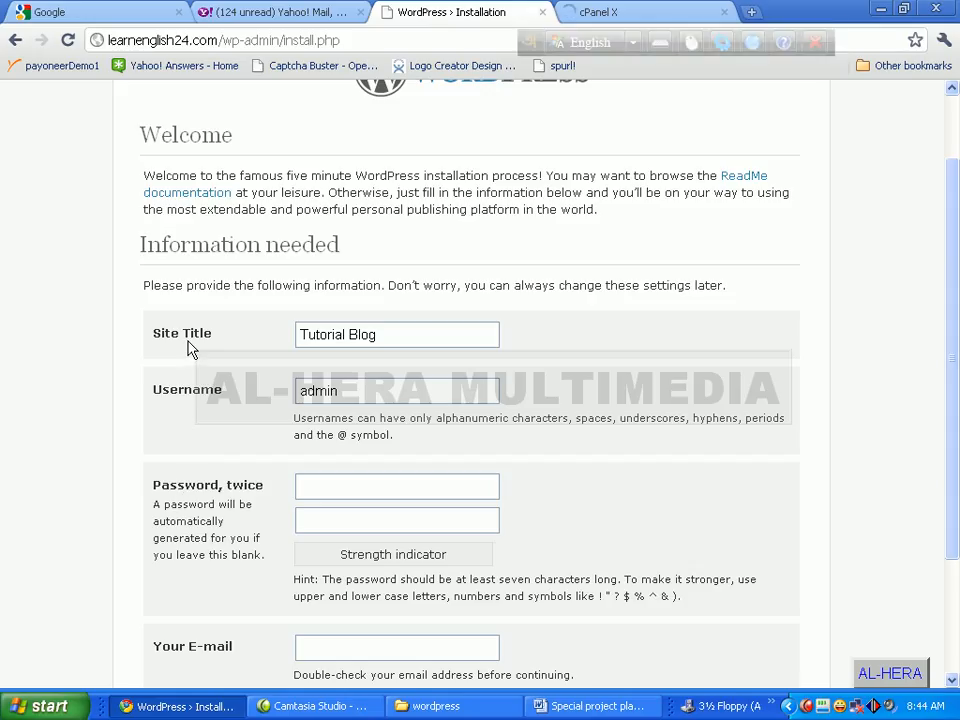
Step: Enter the admin account password in both password fields of the WordPress installation form
scroll(437, 285, up, 2)
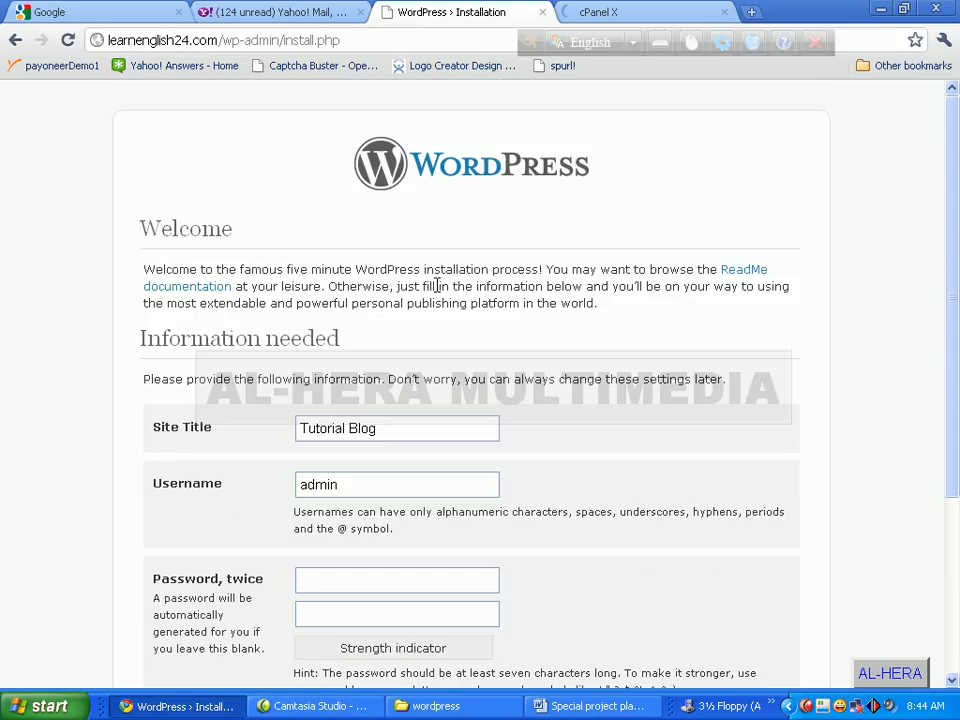
scroll(432, 268, down, 5)
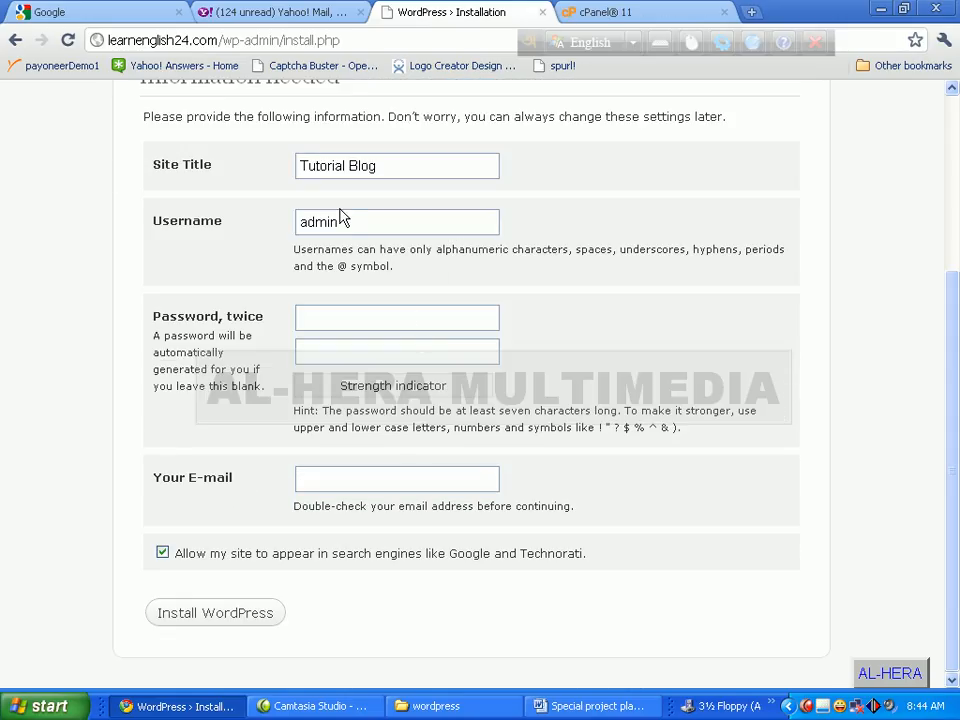
click(334, 317)
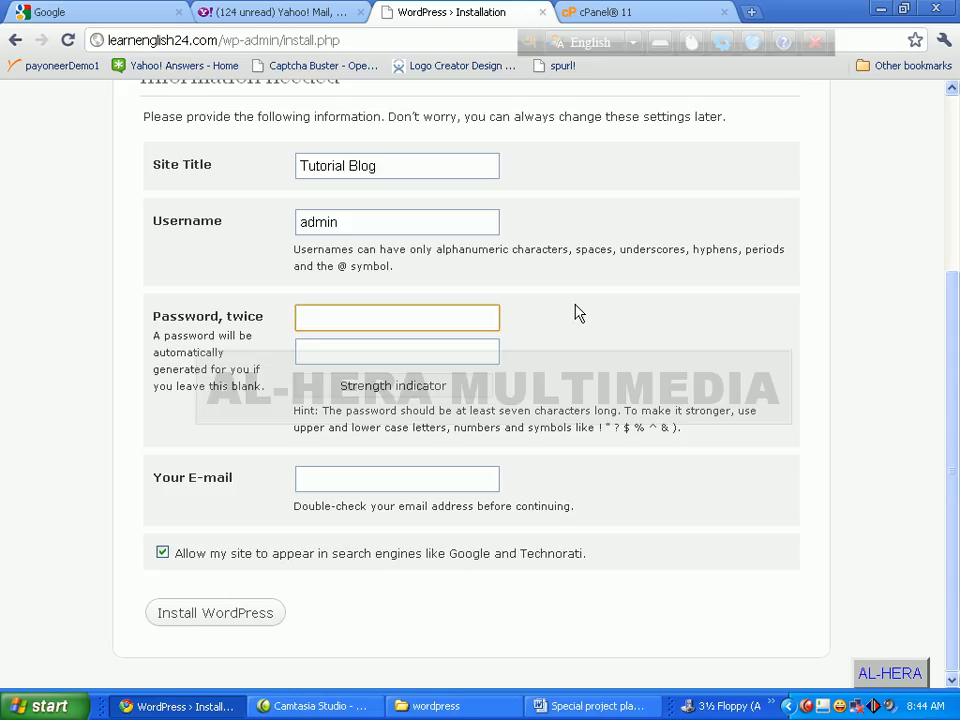
text(***)
key(BackSpace)
key(BackSpace)
key(BackSpace)
text(••••••••)
key(Tab)
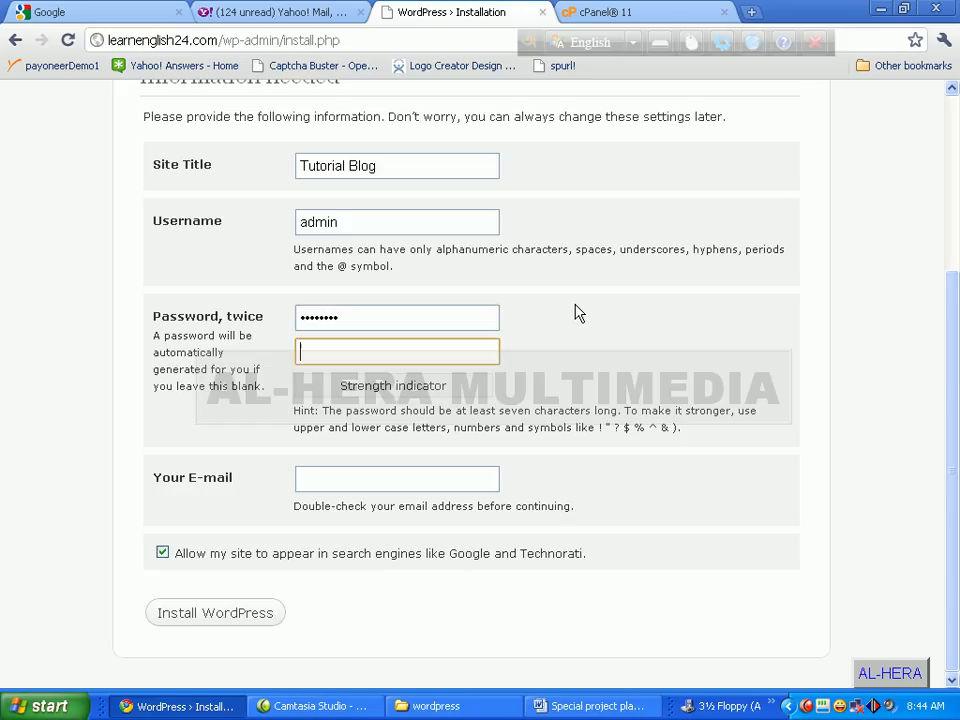
text(••••••••)
Step: Review the site title, username and password fields and read the rule on which characters usernames may contain
click(367, 477)
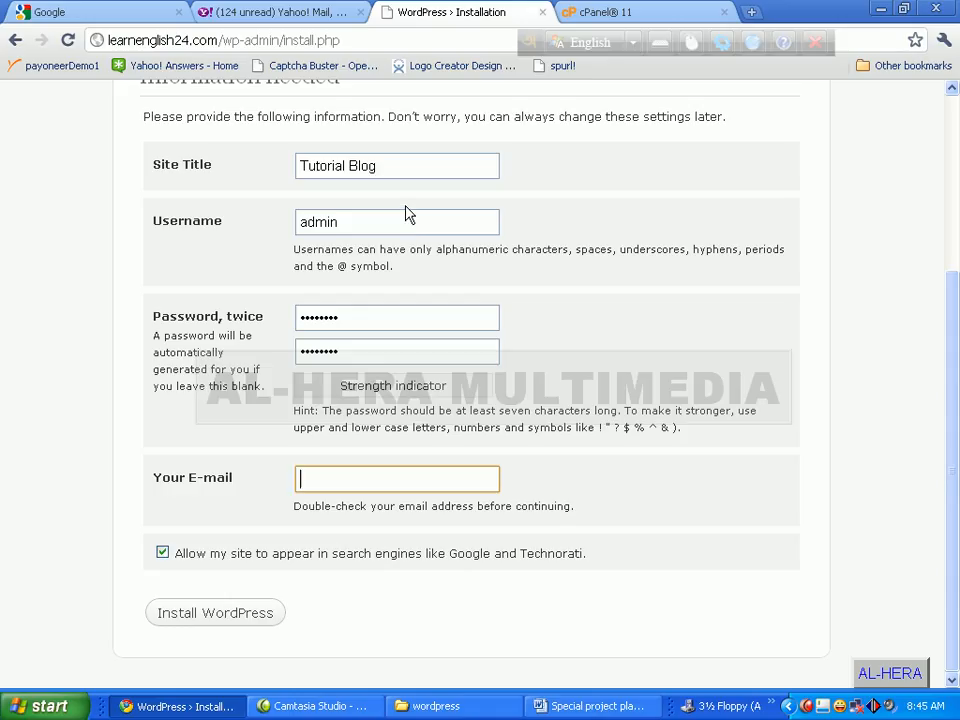
click(426, 164)
click(426, 225)
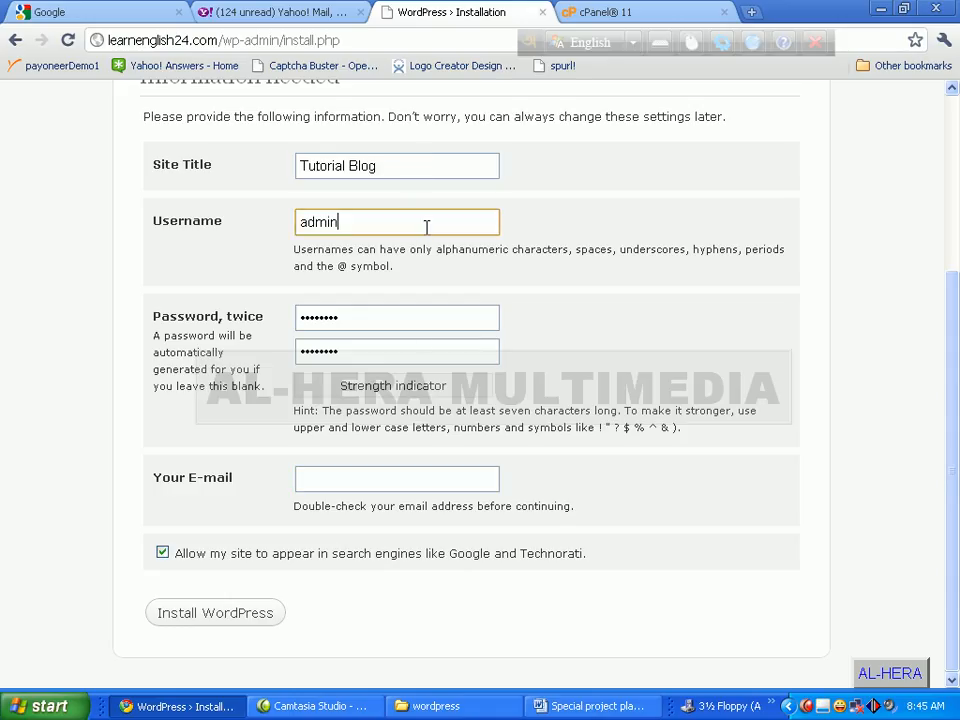
click(416, 321)
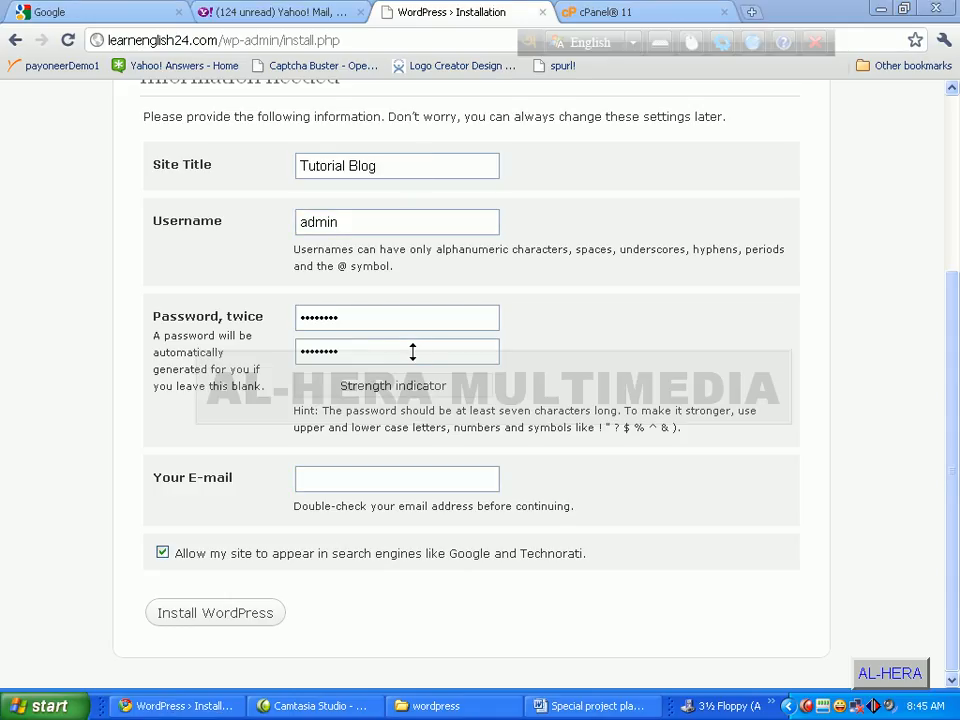
click(362, 481)
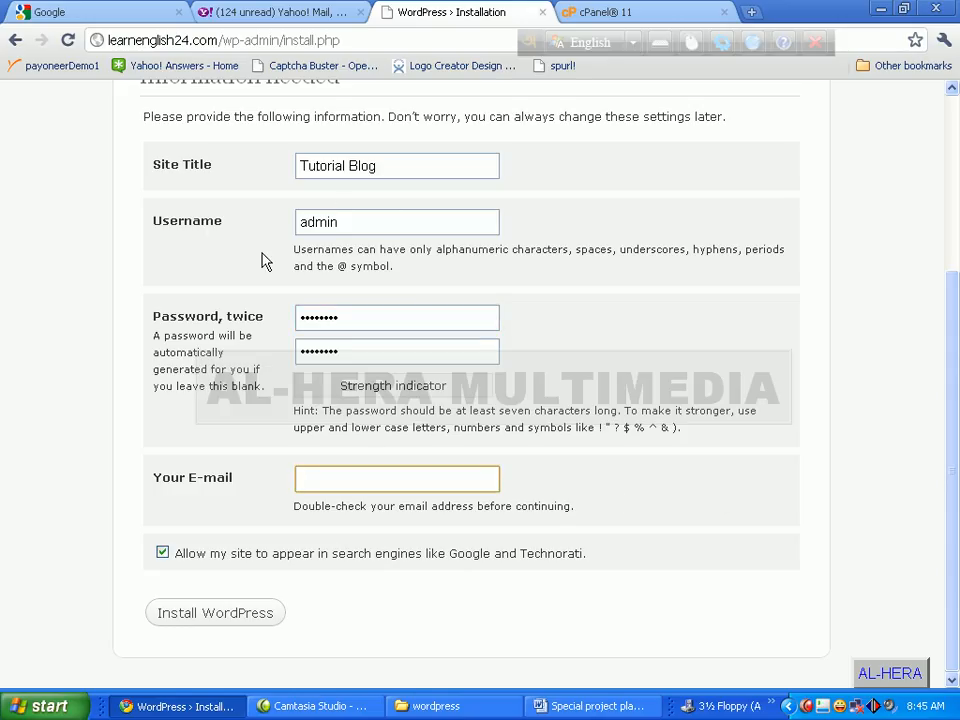
drag(293, 250, 740, 251)
click(577, 253)
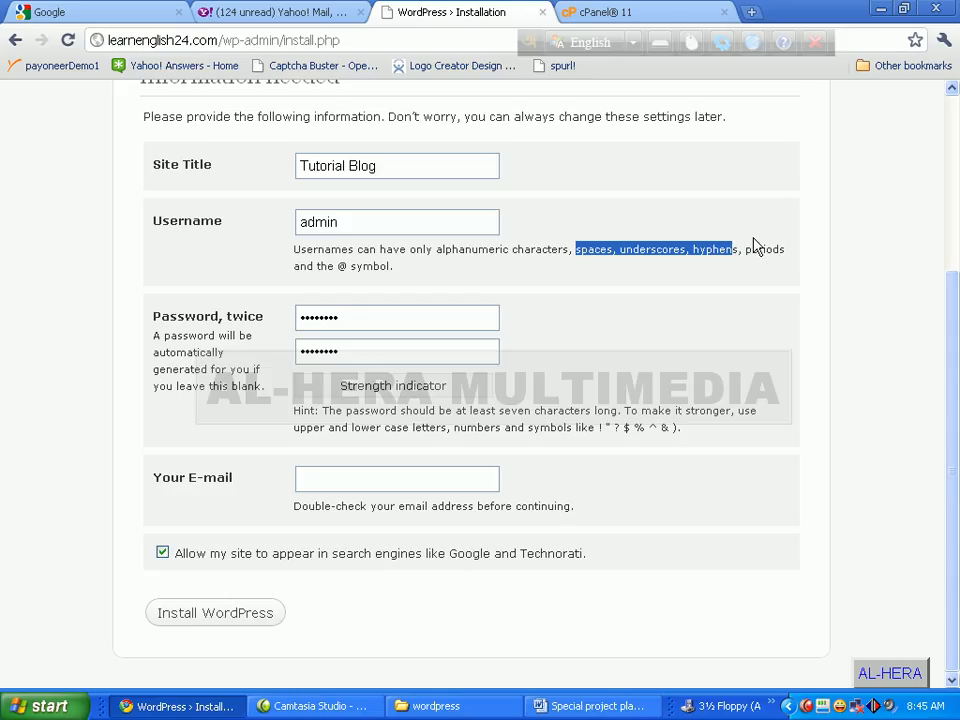
click(568, 274)
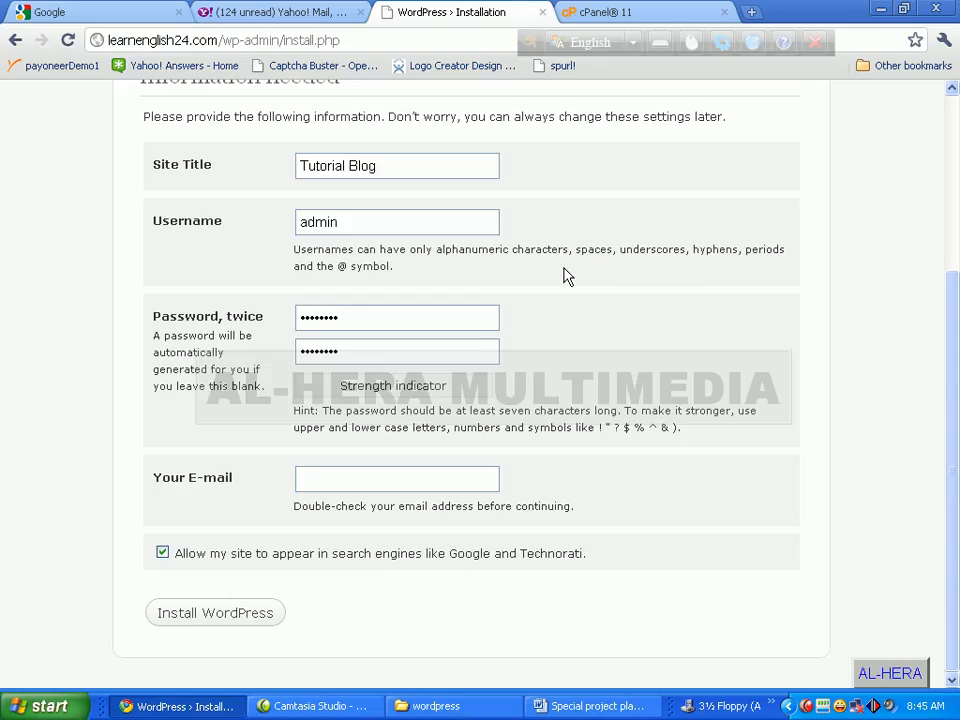
Step: Fill in the administrator's e-mail address, install WordPress and read the resulting message
click(340, 477)
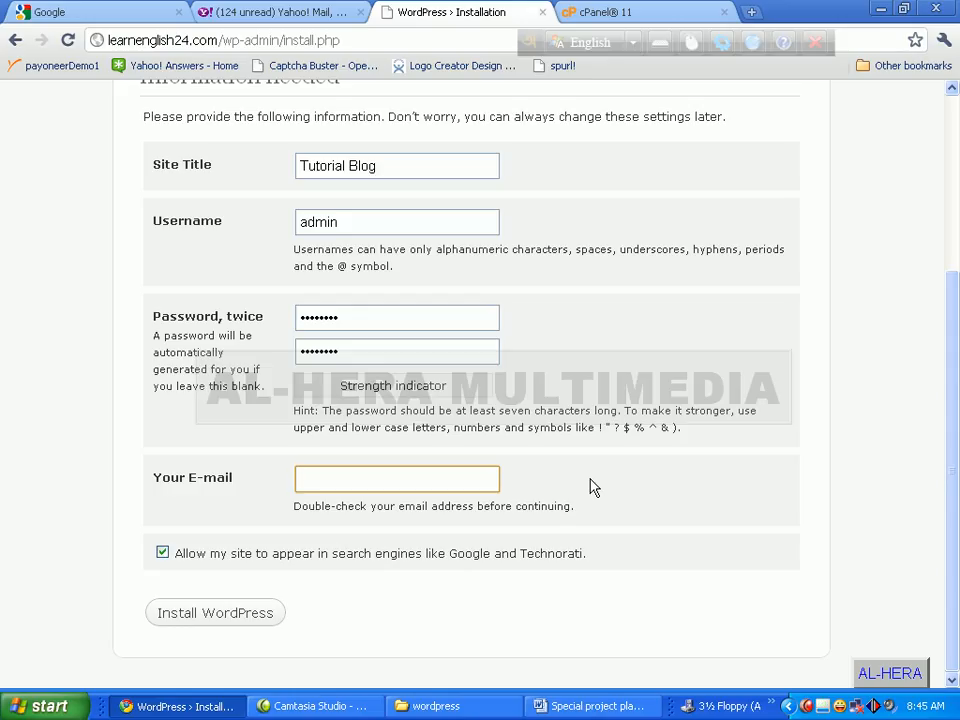
text(opu)
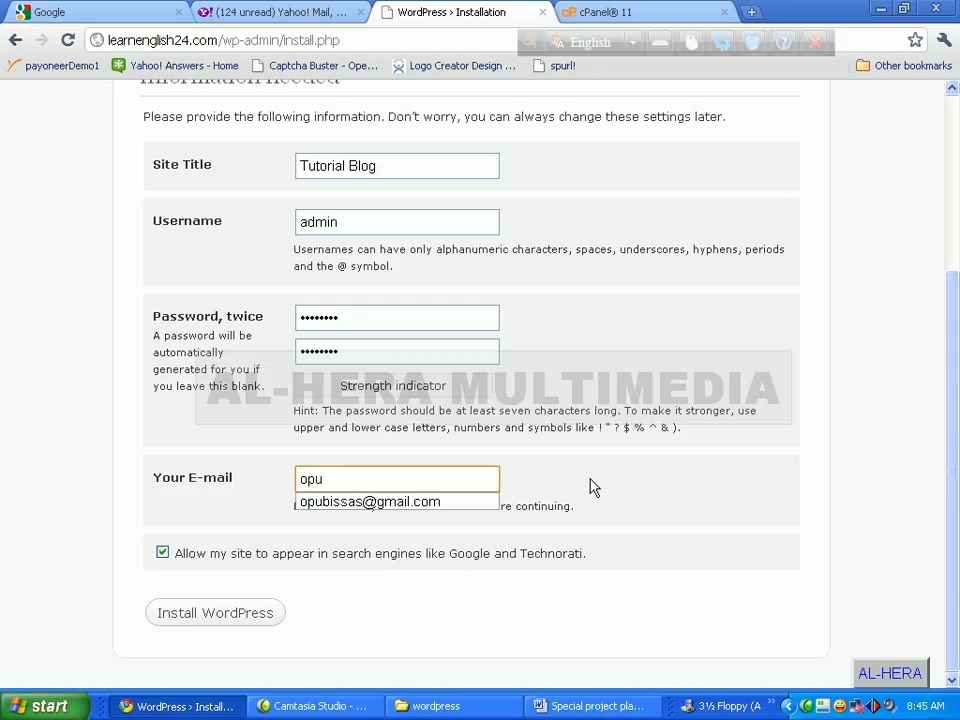
key(Down)
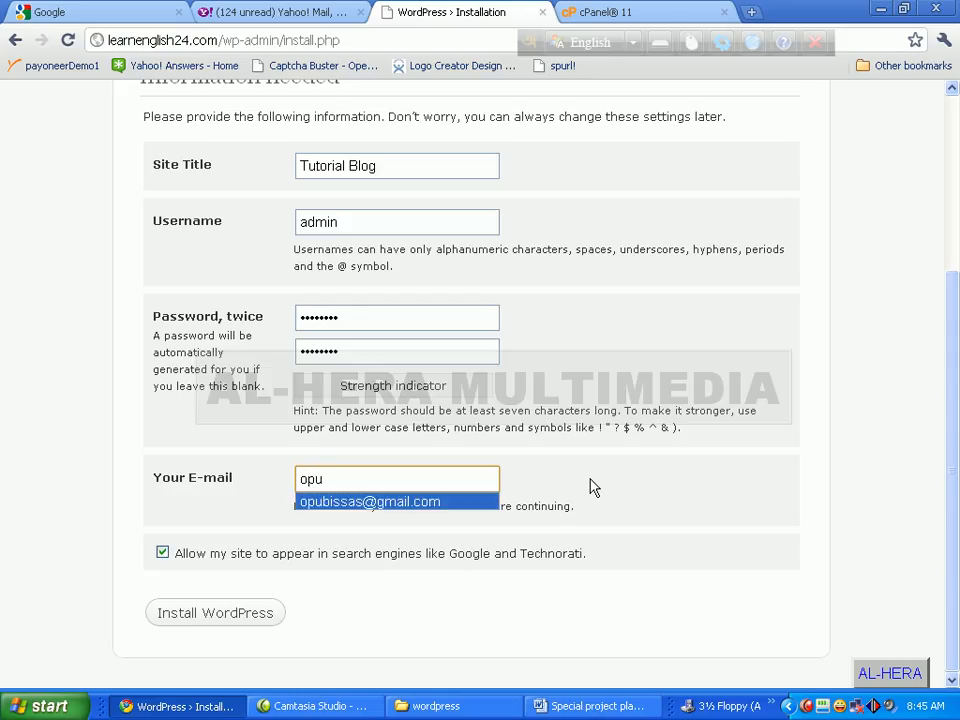
key(Return)
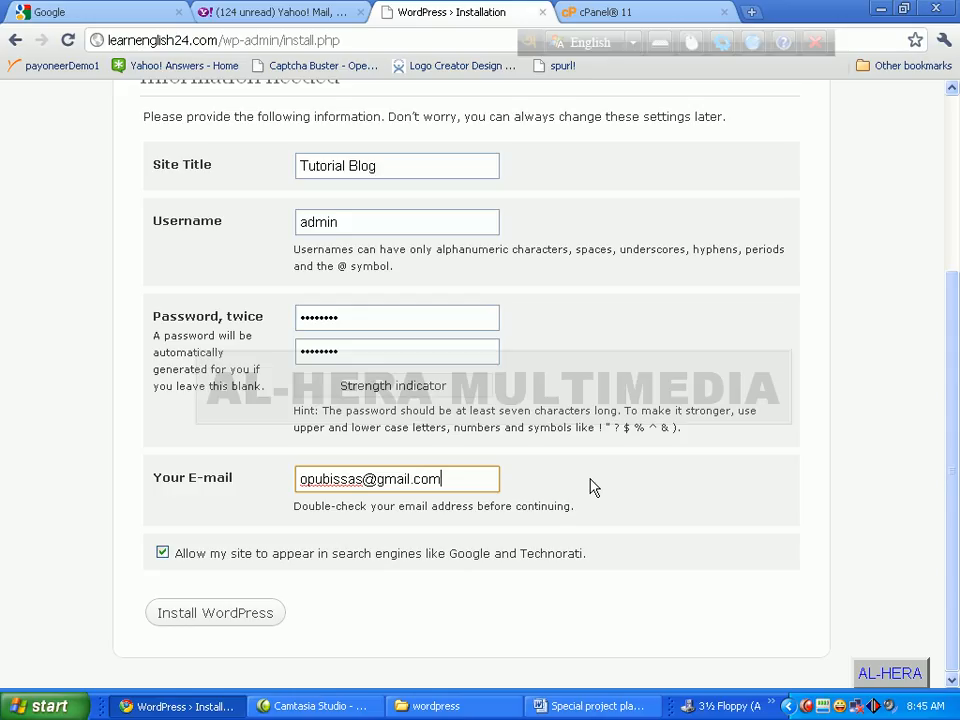
click(211, 616)
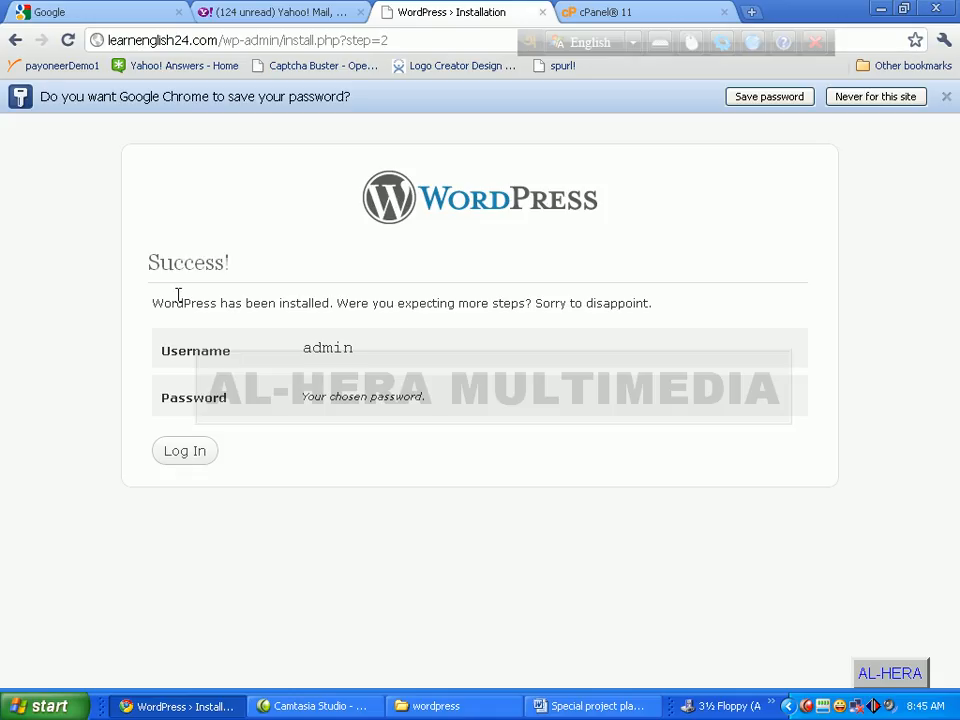
drag(177, 299, 648, 307)
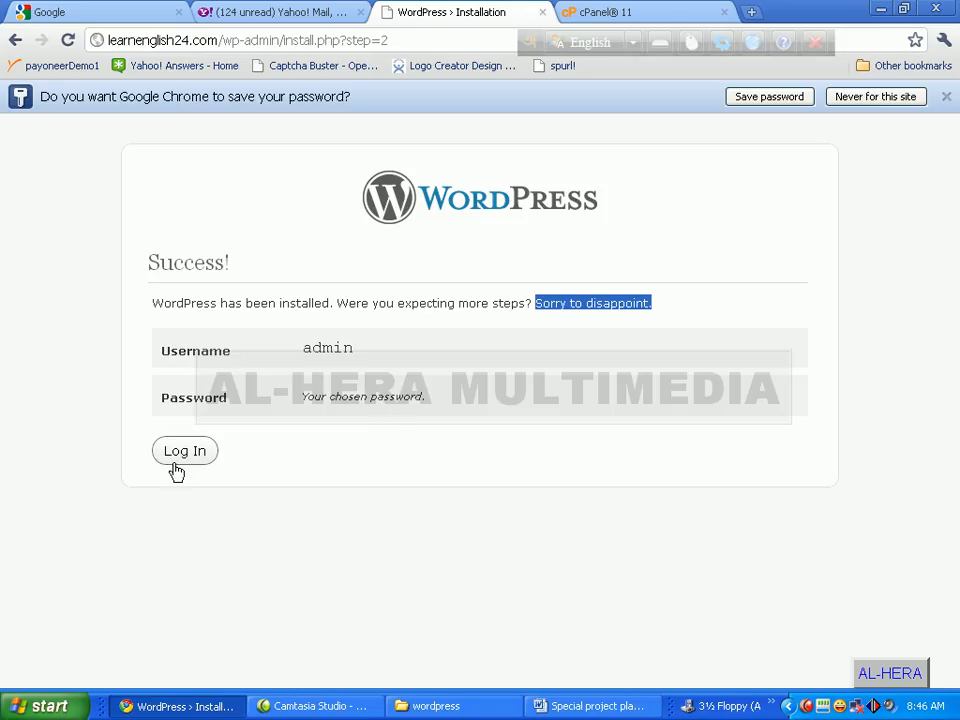
Step: Log in to the new WordPress site as admin with the account password and look over the Dashboard
click(182, 453)
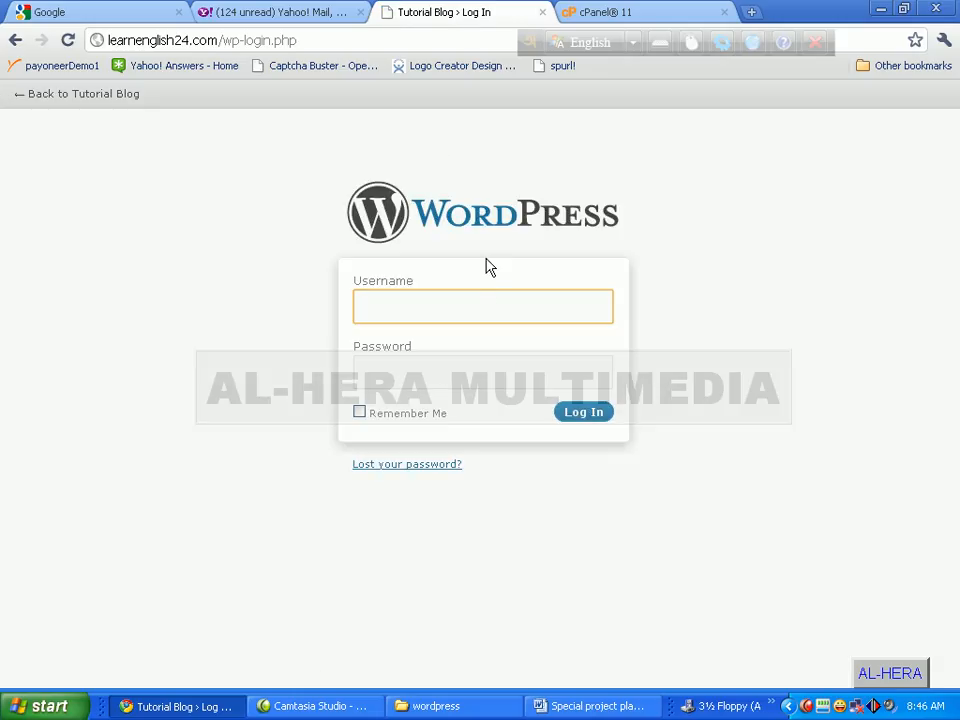
text(a)
key(Down)
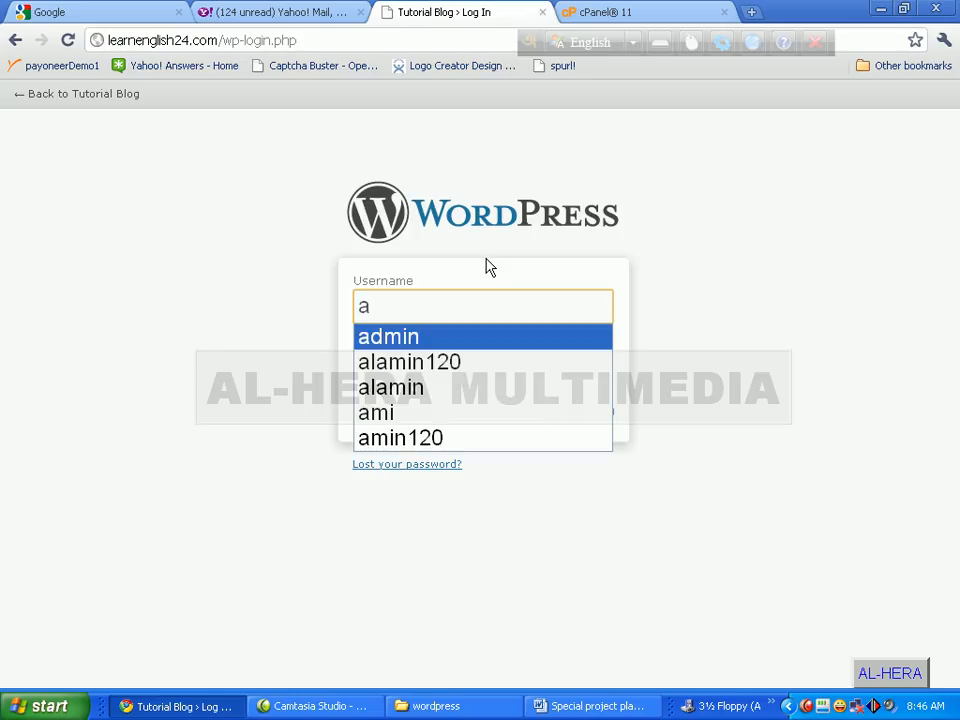
key(Return)
key(Tab)
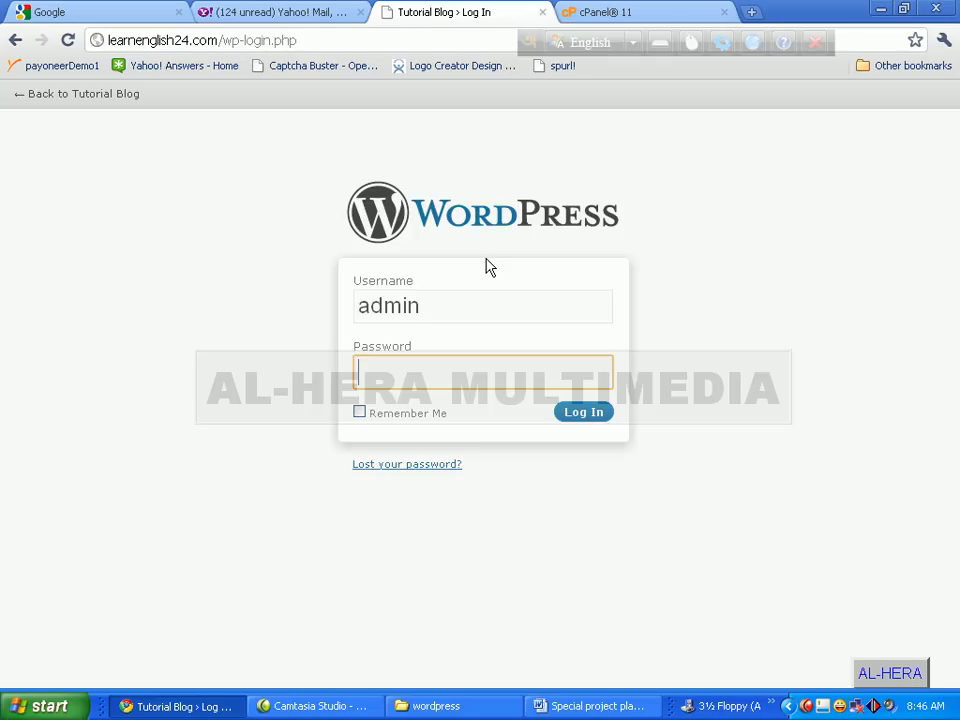
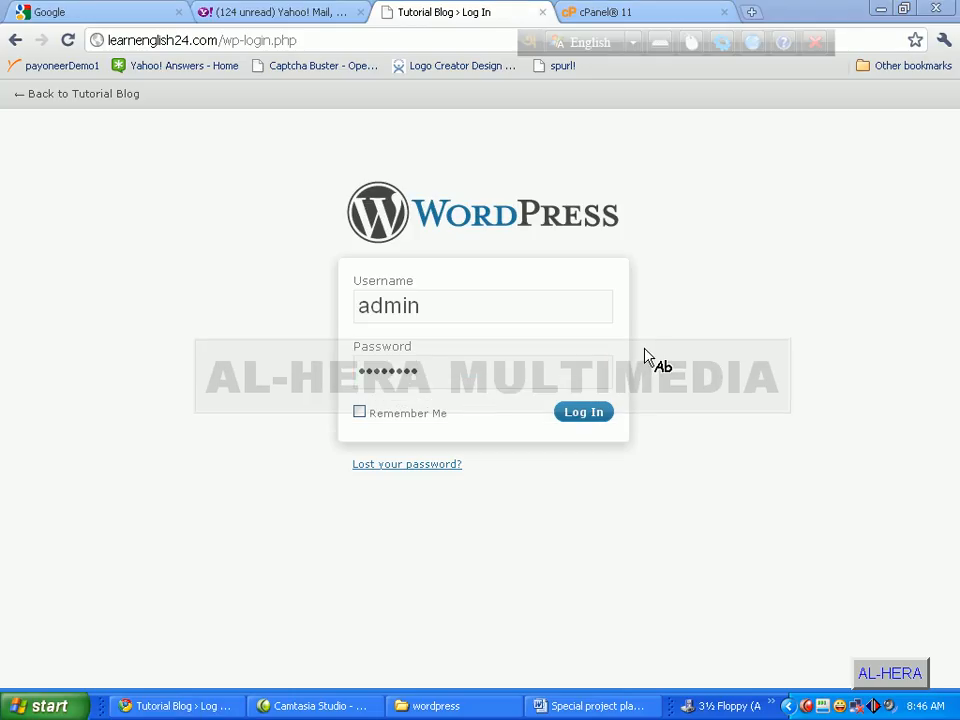
click(598, 420)
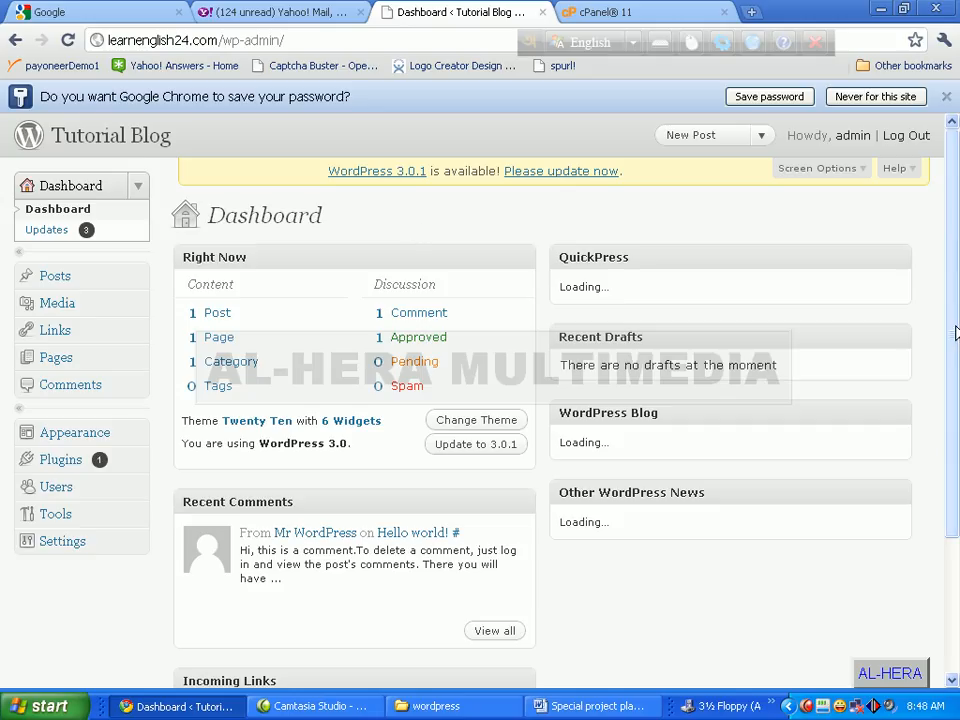
drag(955, 326, 953, 399)
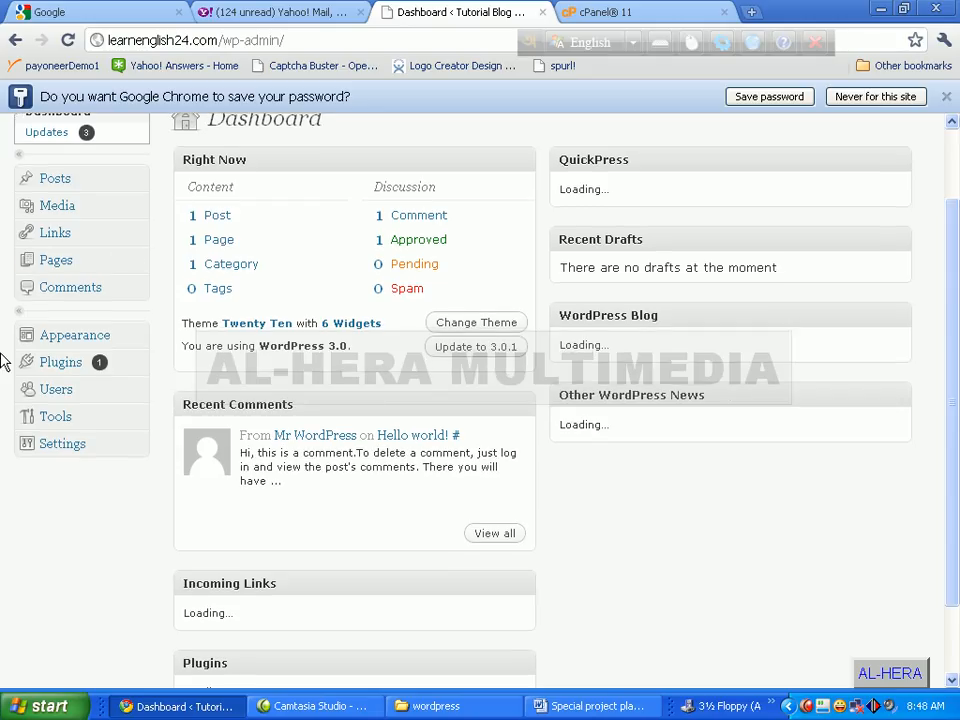
Step: Open the Tutorial Blog public site in a separate browser tab and look over its home page from header to footer
scroll(120, 240, up, 2)
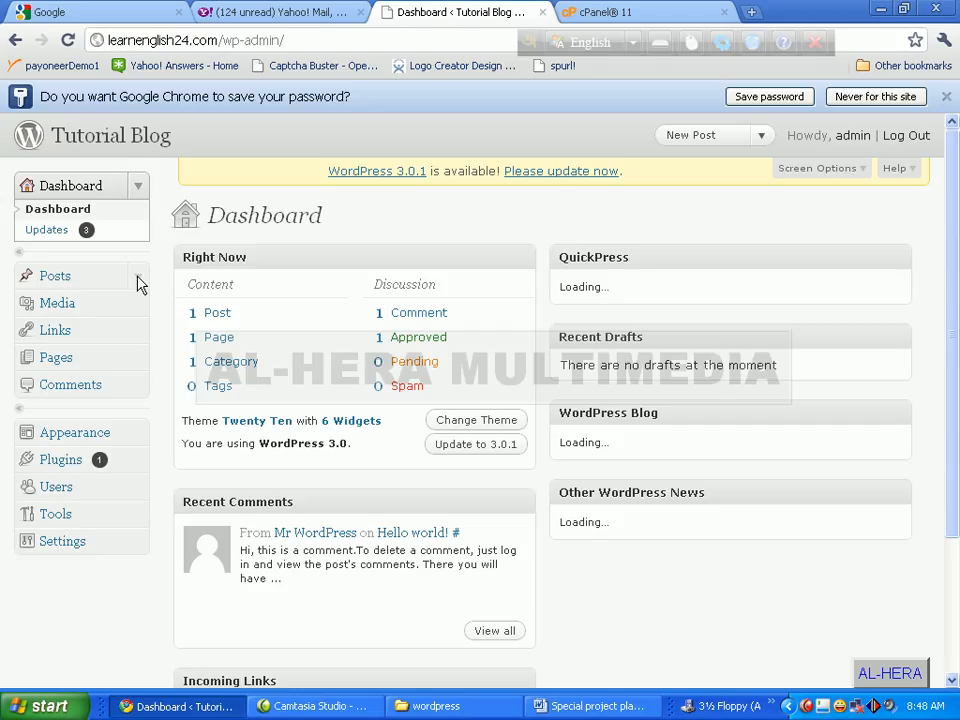
right_click(141, 143)
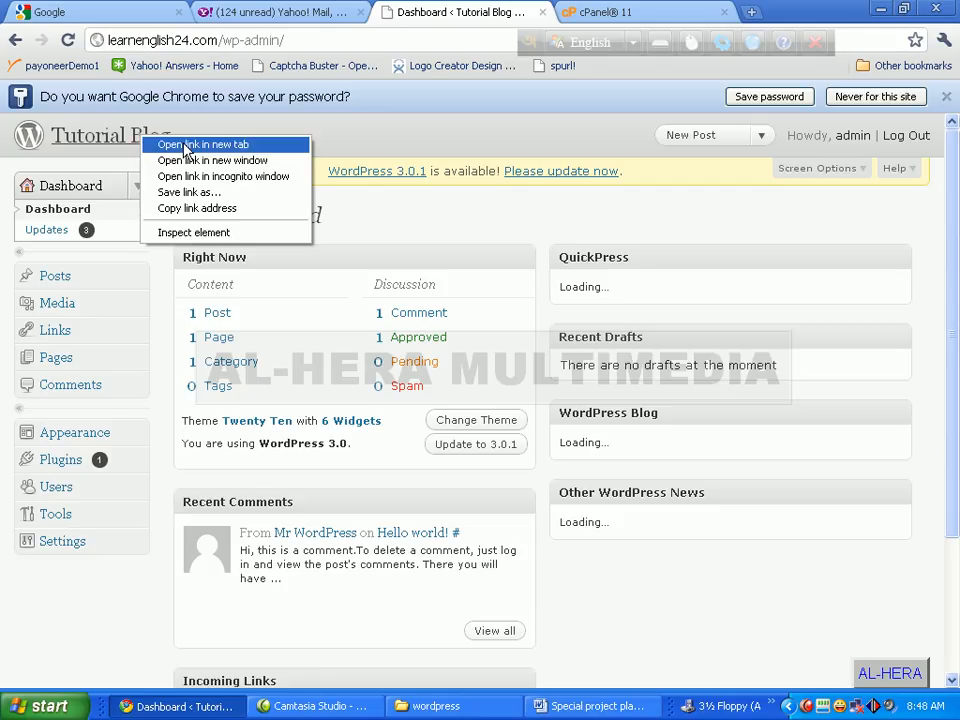
click(150, 86)
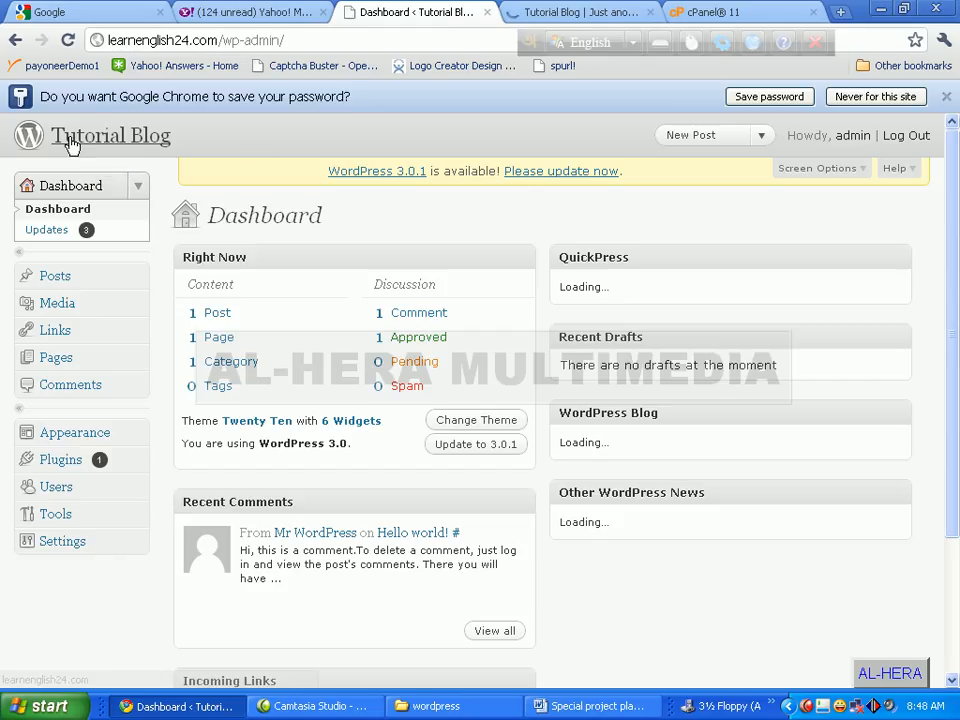
click(564, 17)
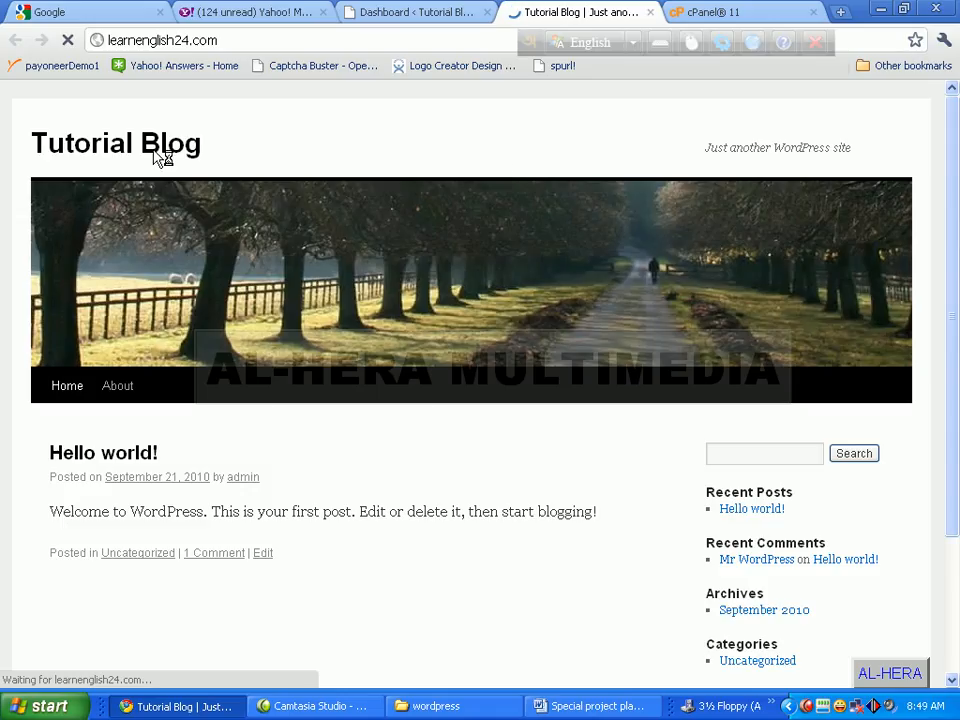
scroll(488, 275, down, 3)
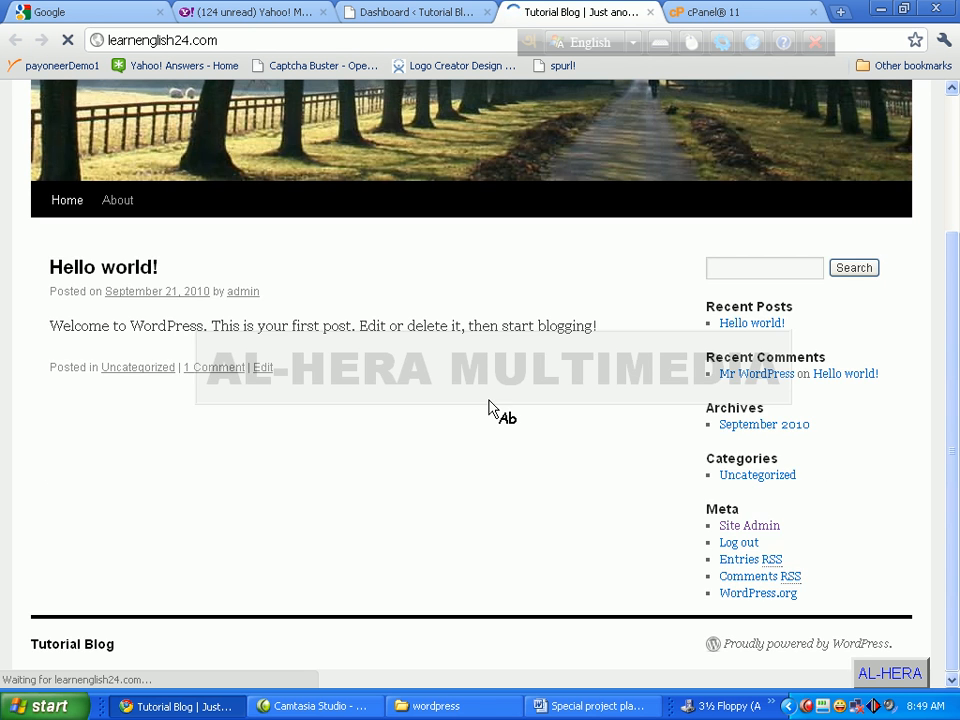
scroll(507, 524, up, 3)
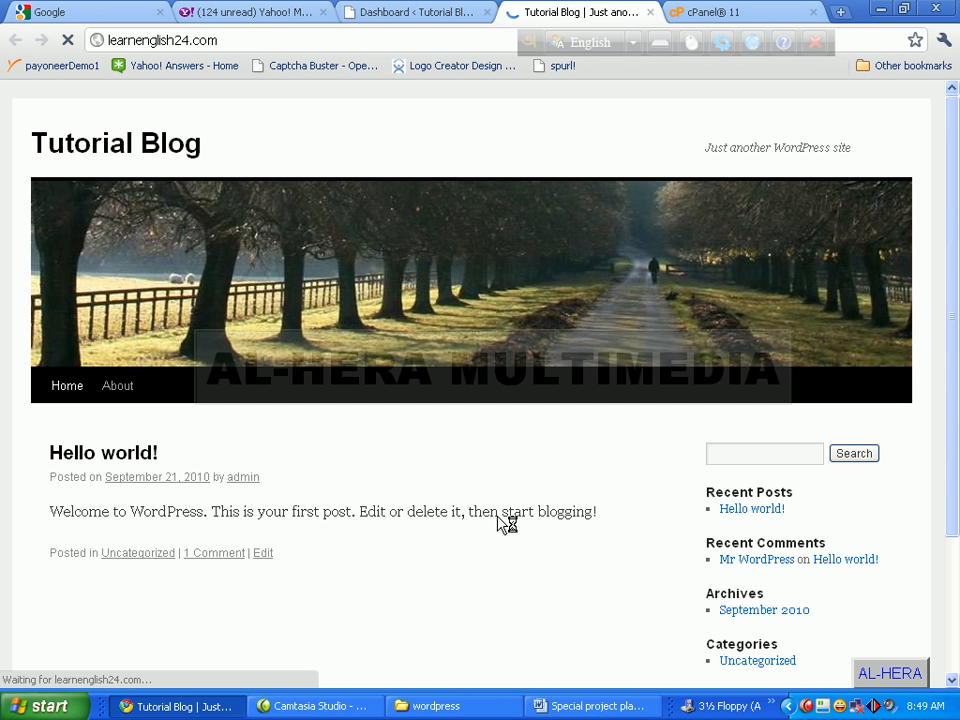